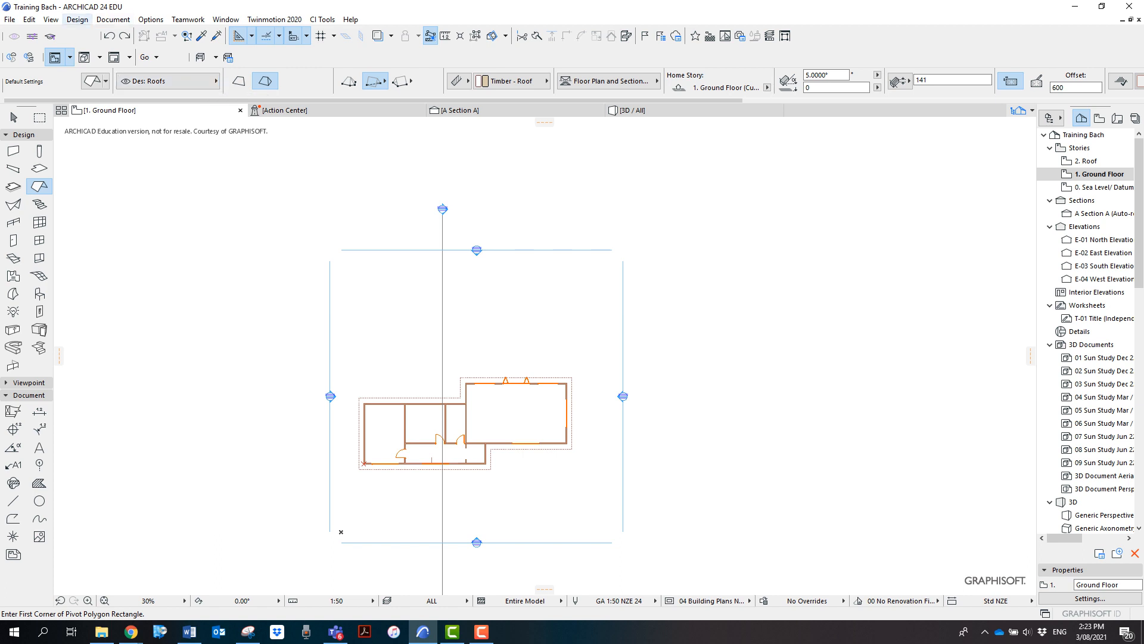
Try a Ground Floor story height of 2480 in the story settings and restore it to 2450
left_click(78, 19)
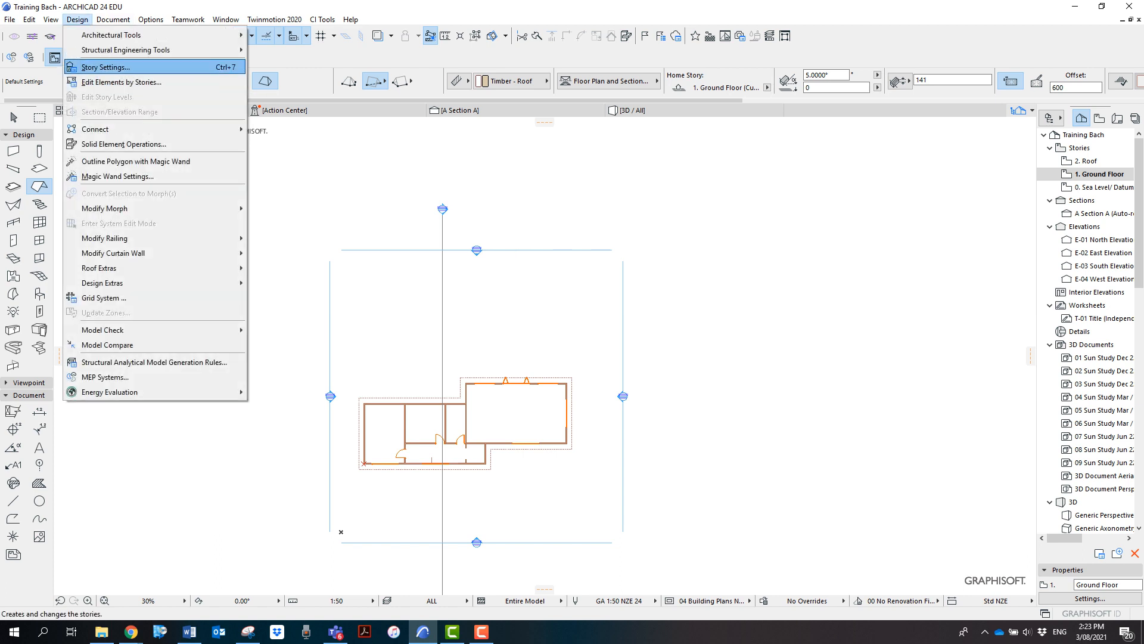
left_click(106, 67)
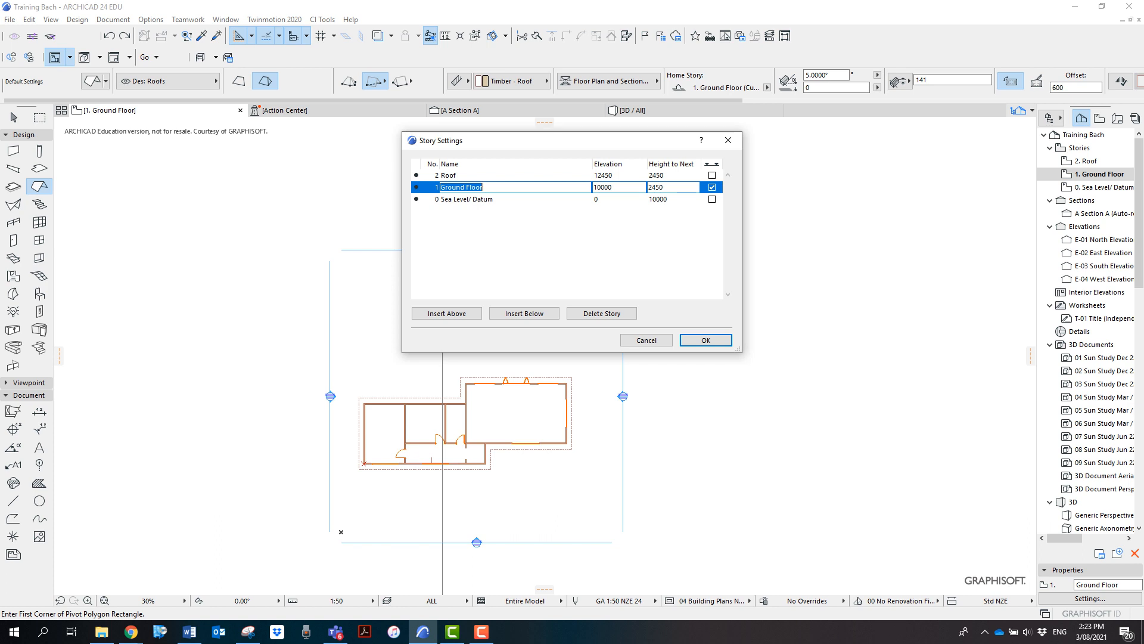
left_click(665, 187)
key("BackSpace")
key("BackSpace")
type("80")
key("Return")
left_click(664, 187)
key("BackSpace")
type("50")
Try a height to next of 5000 for the Sea Level/ Datum story, restore it to 10000 and accept the settings
left_click(664, 199)
left_click_drag(668, 199, 648, 199)
type("5000")
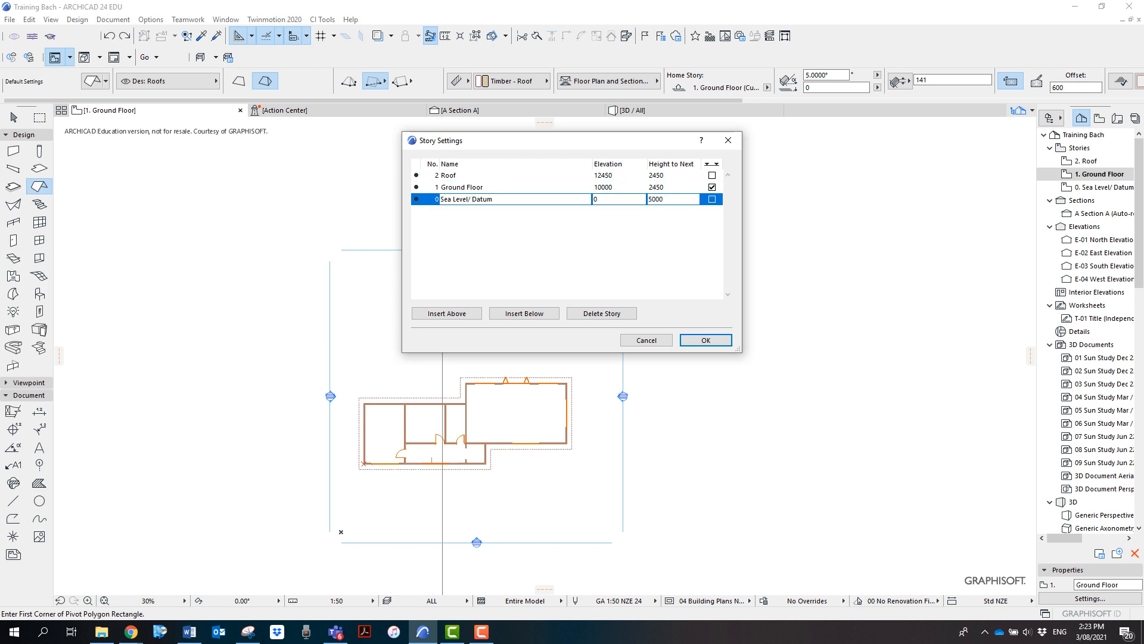
key("Return")
type("10000")
key("Return")
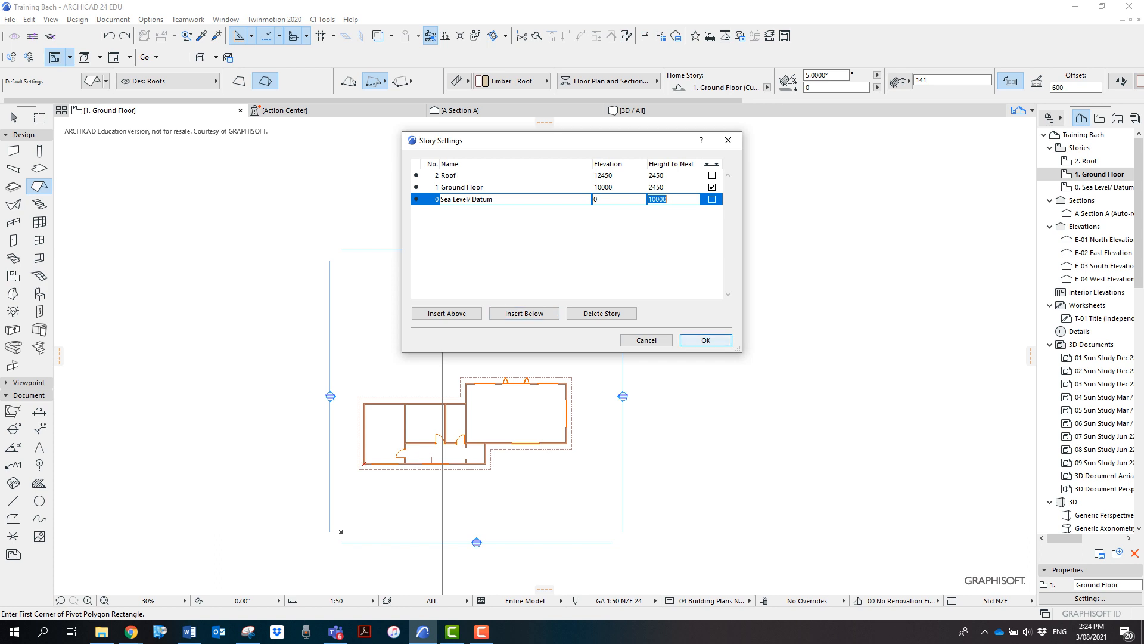
key("Return")
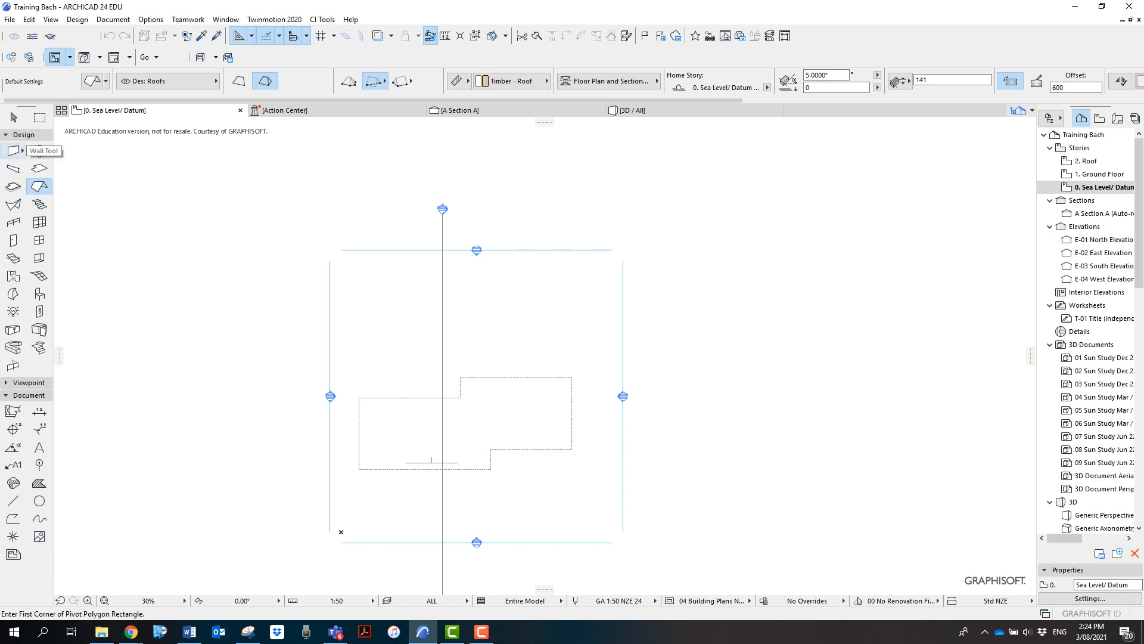
Review the default Wall settings while on the Sea Level/ Datum story, leaving them without changes
left_click(13, 151)
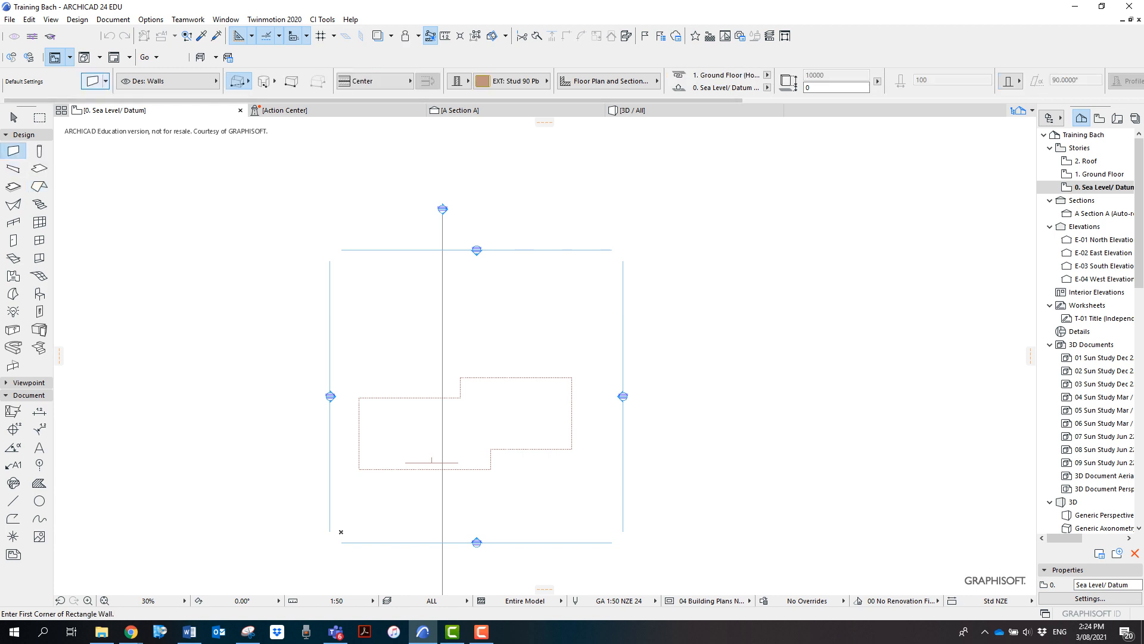
left_click(94, 81)
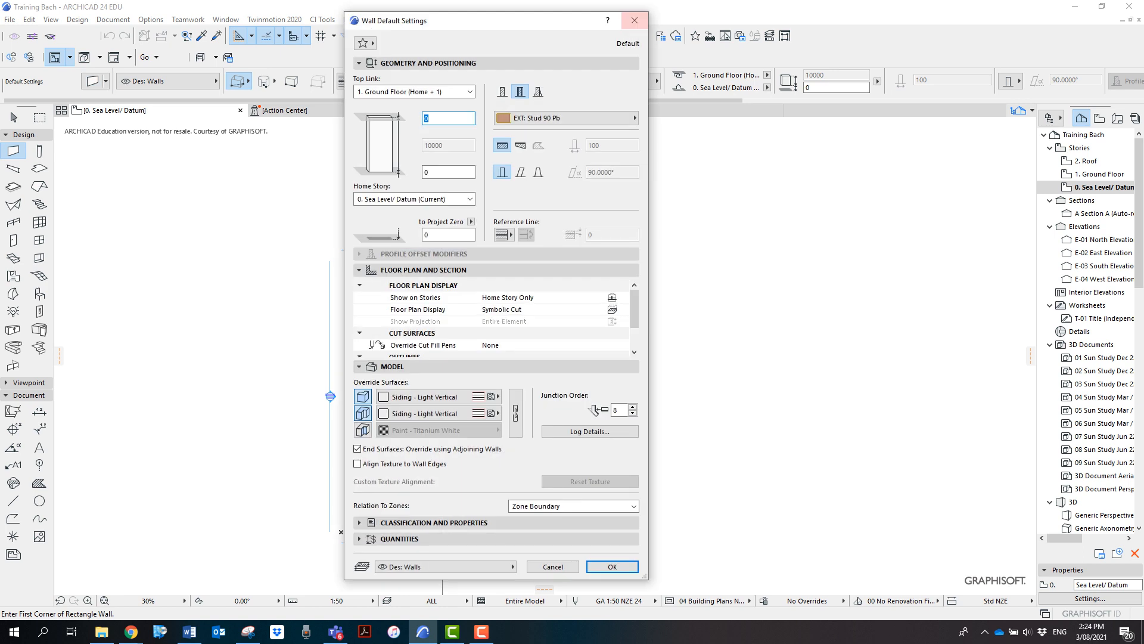
left_click(635, 20)
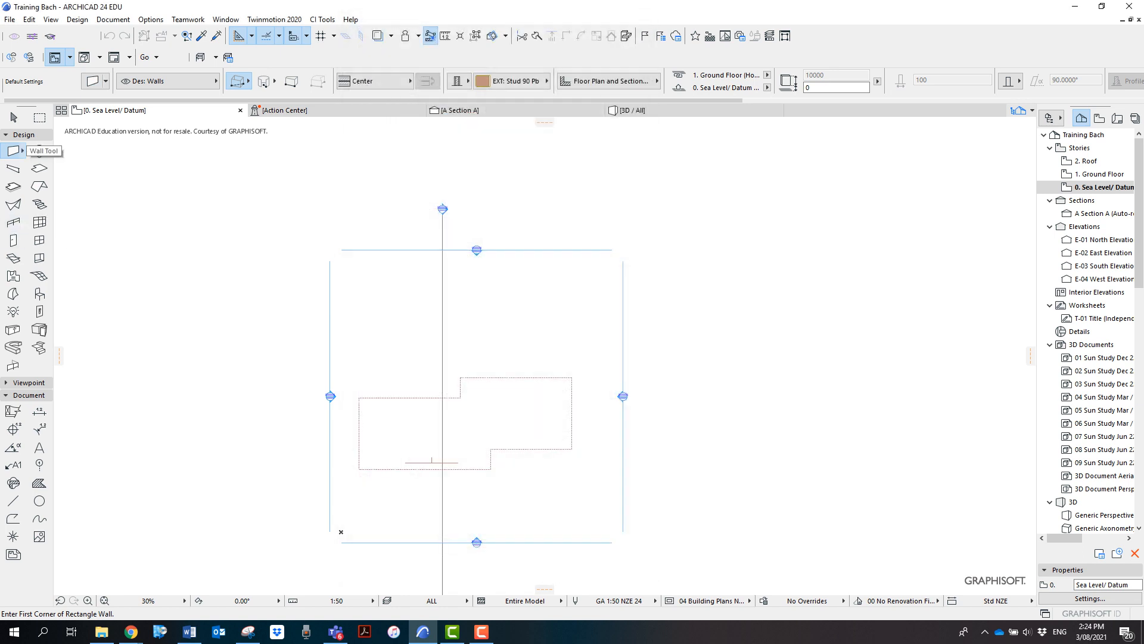
double_click(13, 151)
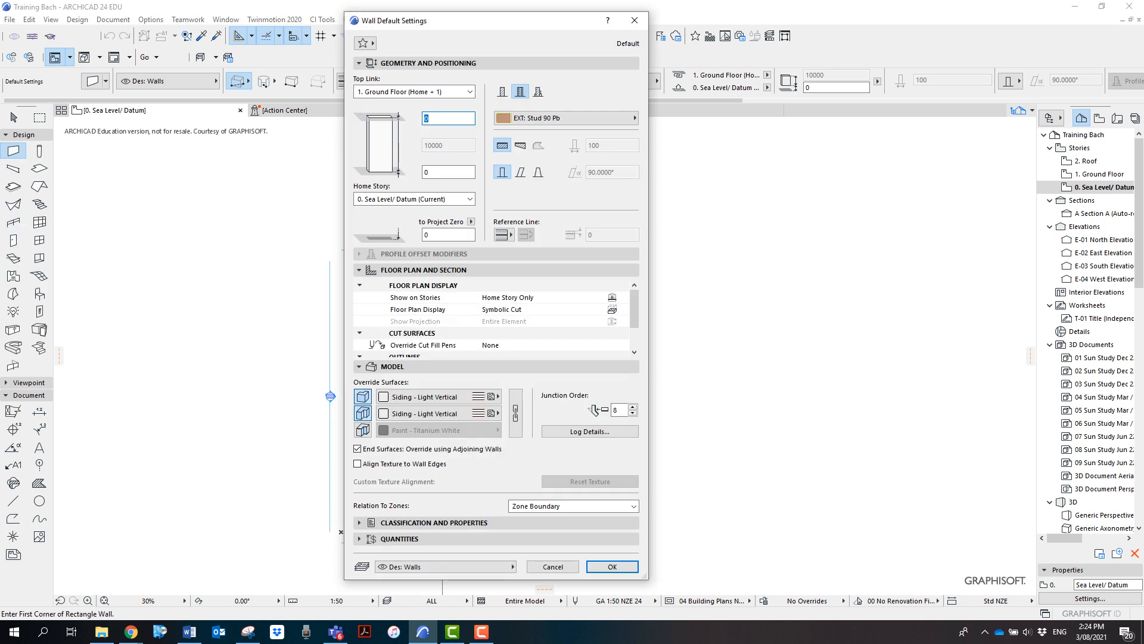
left_click_drag(548, 23, 574, 19)
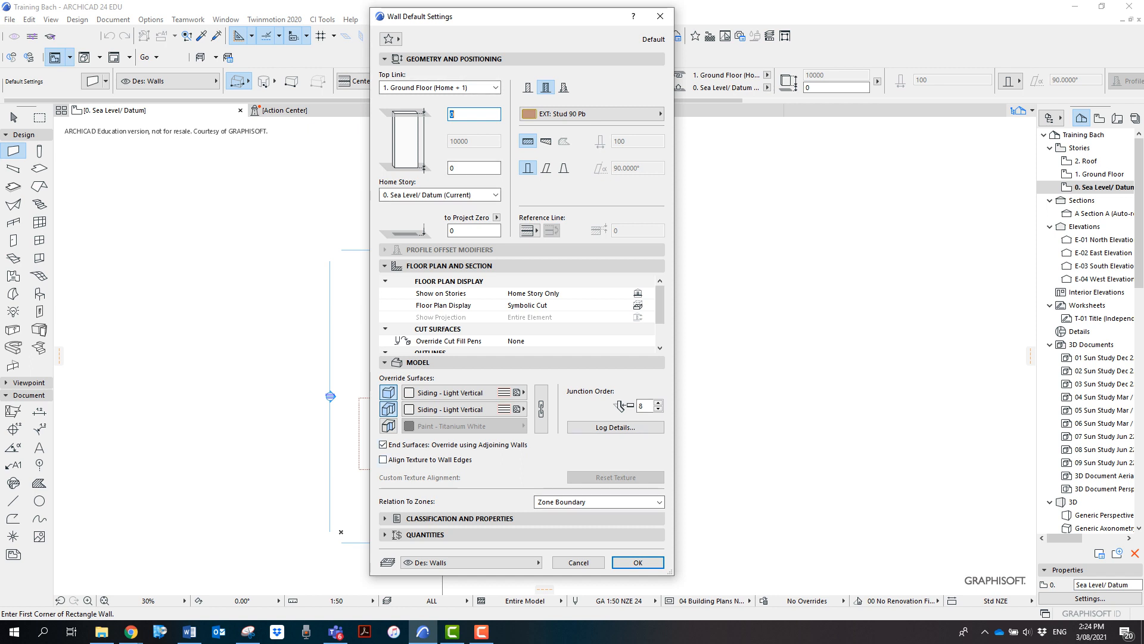
left_click(578, 562)
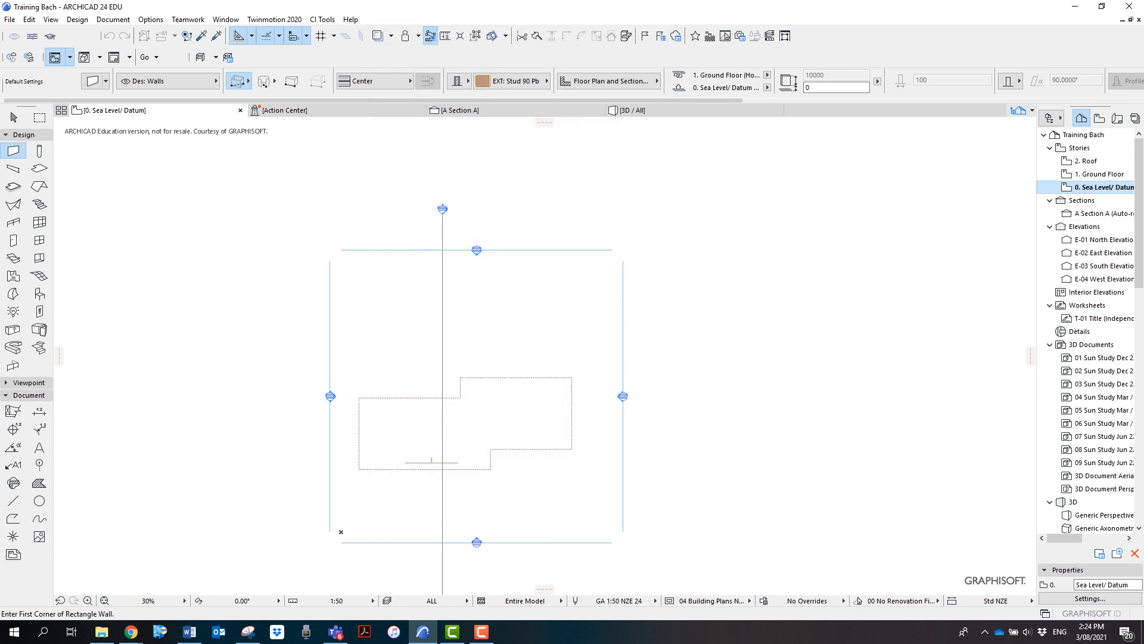
Switch to the Ground Floor story and open the default Wall settings at the top offset
left_click(1099, 174)
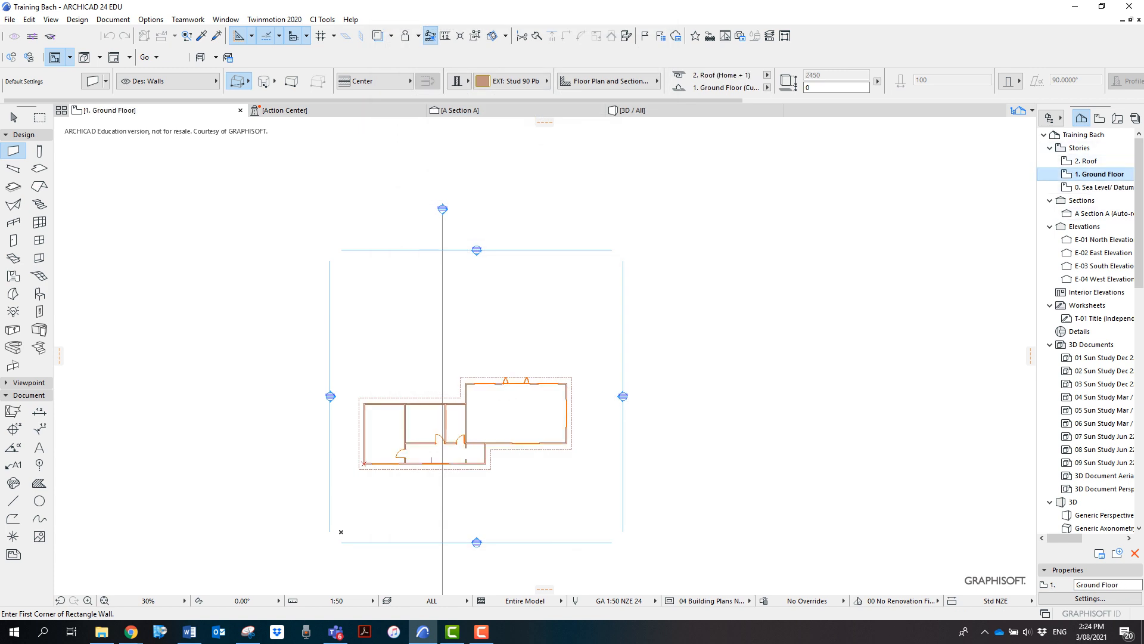
double_click(15, 151)
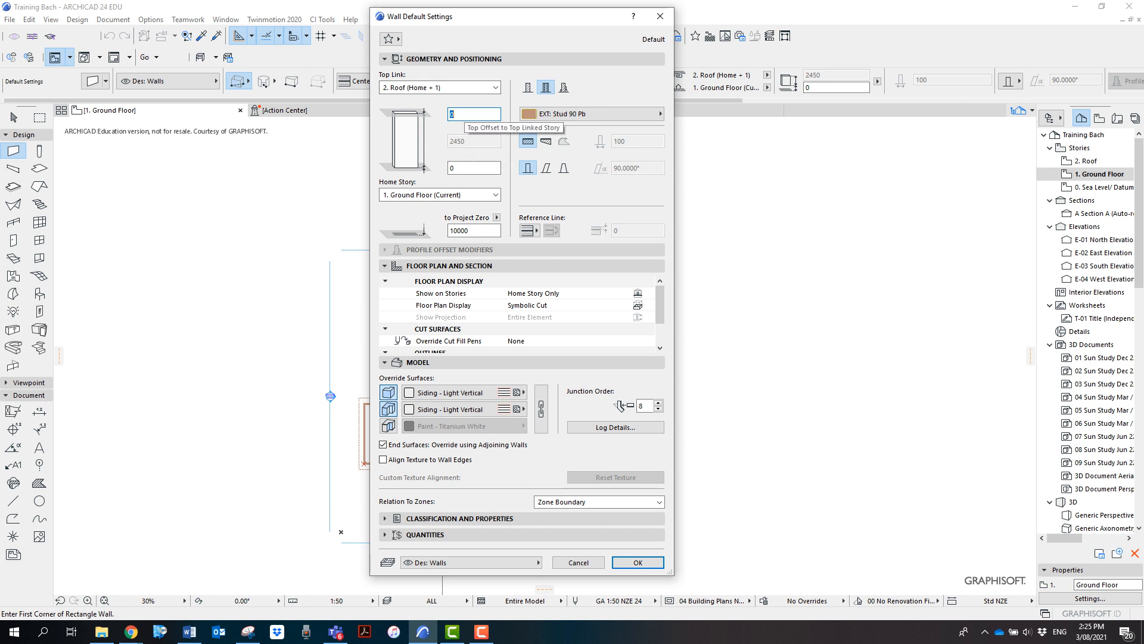
left_click(465, 113)
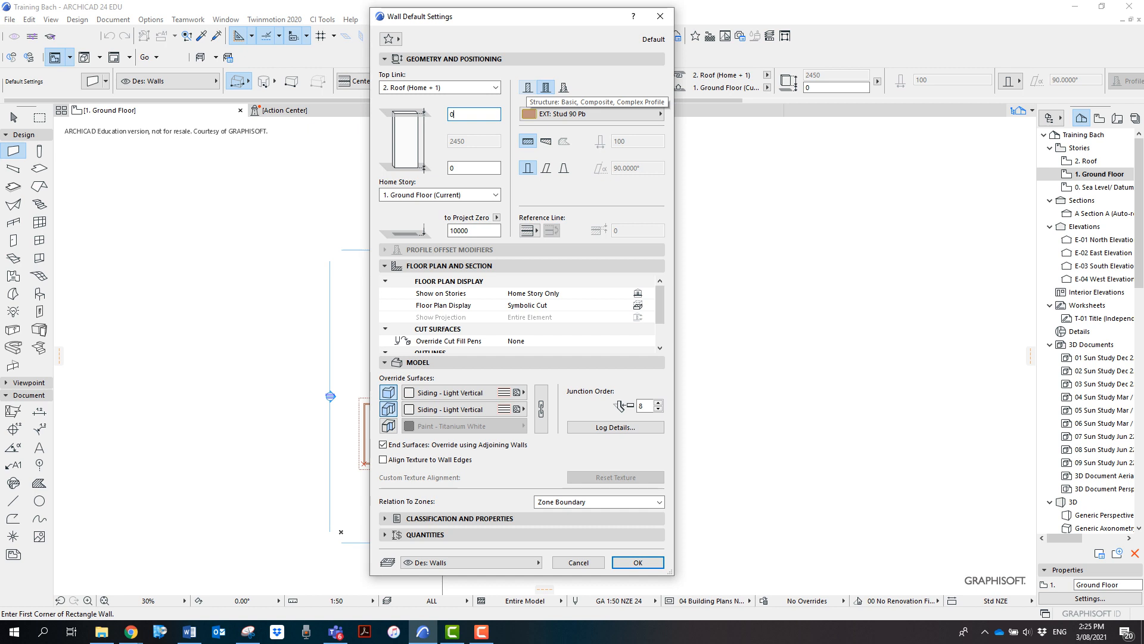
Try the Basic wall structure, look through its building materials and return to the Composite structure EXT: Stud 90 Pb
left_click(528, 87)
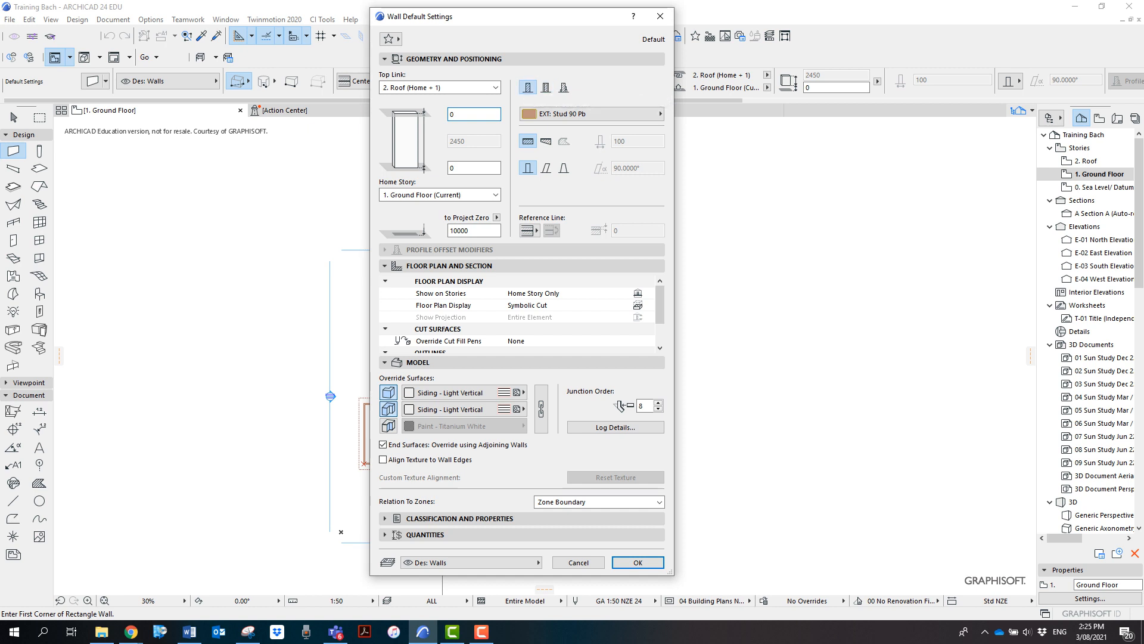
left_click(592, 114)
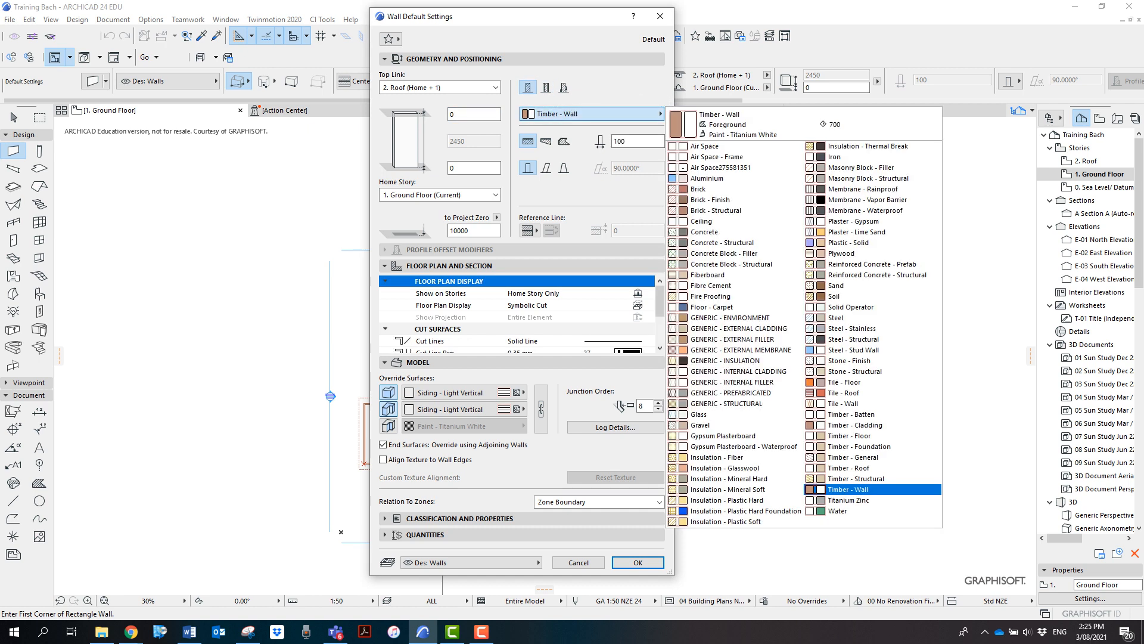
left_click(591, 114)
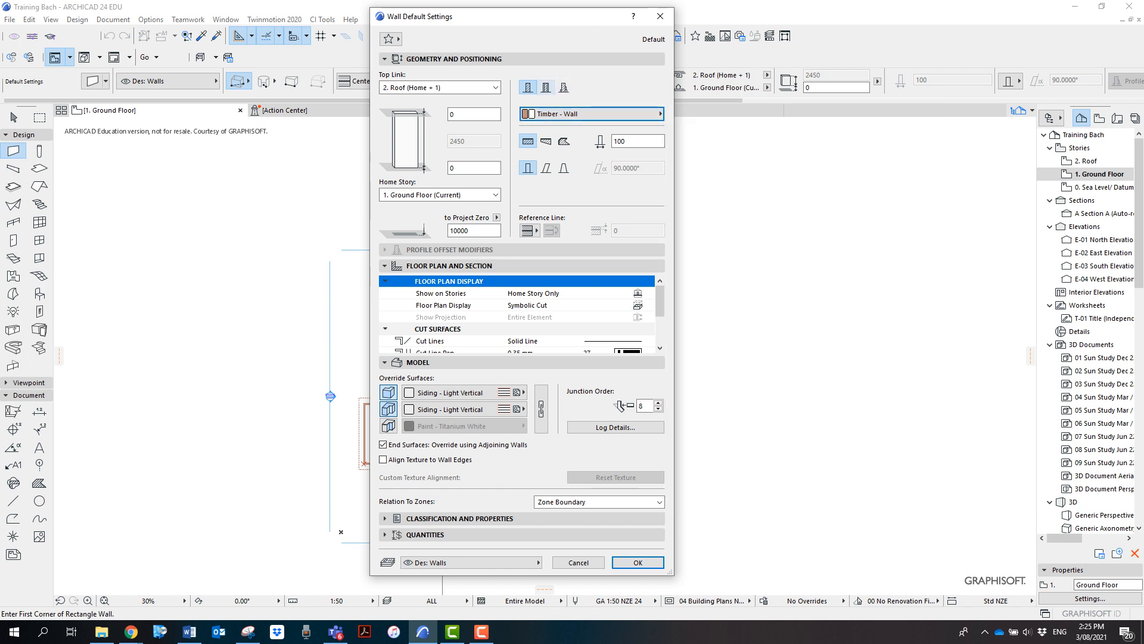
left_click(546, 87)
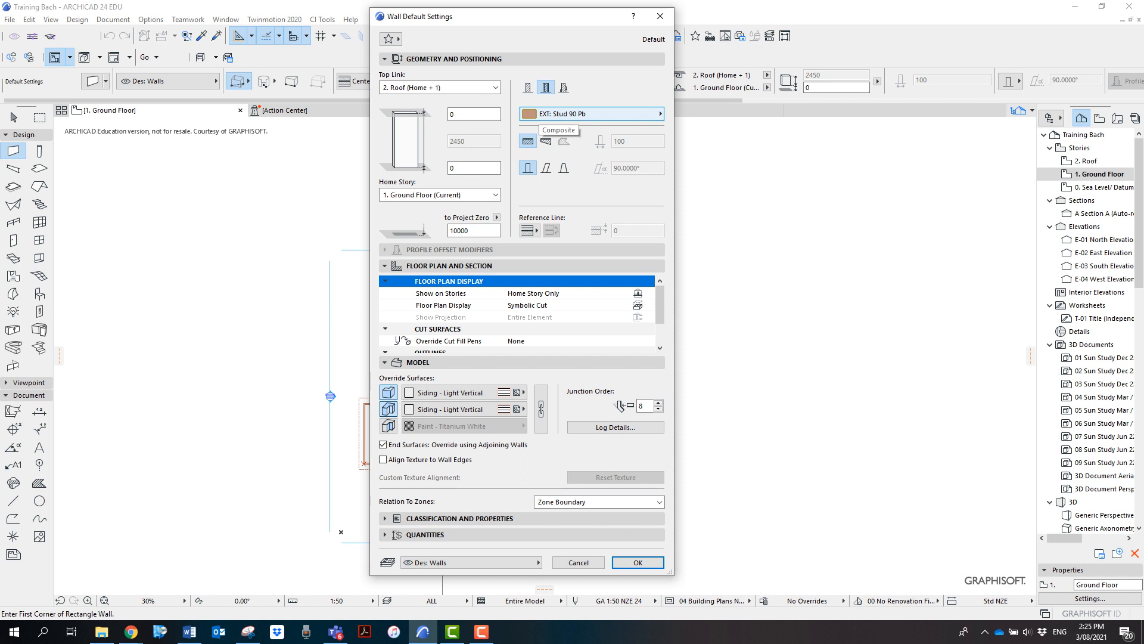
left_click(557, 114)
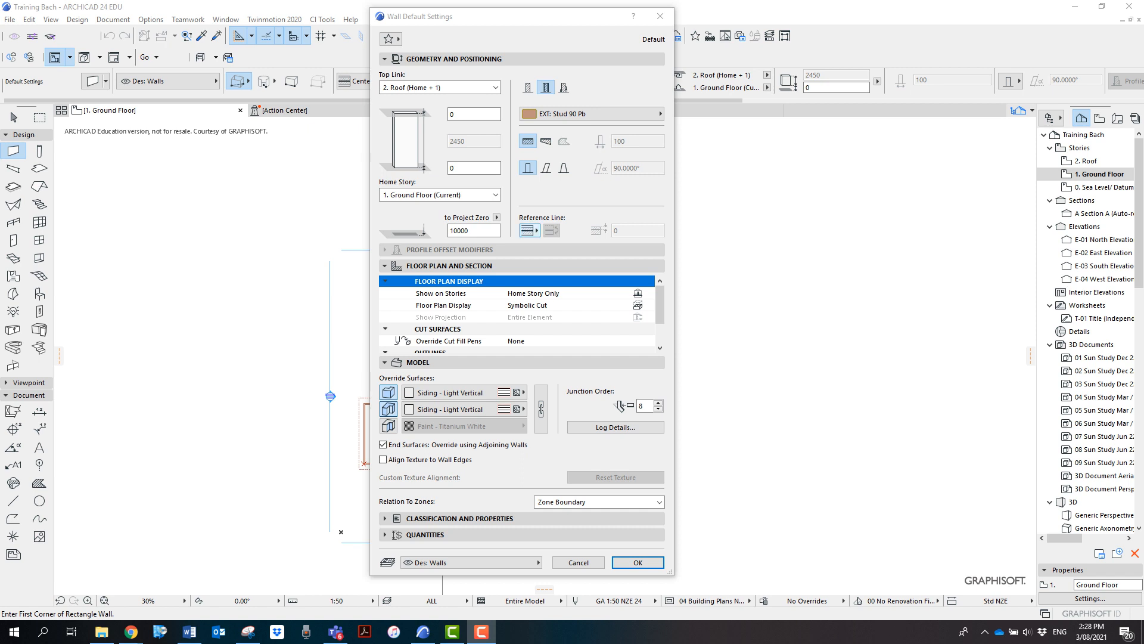
Examine the reference line options for the default wall and accept the wall settings
left_click(527, 230)
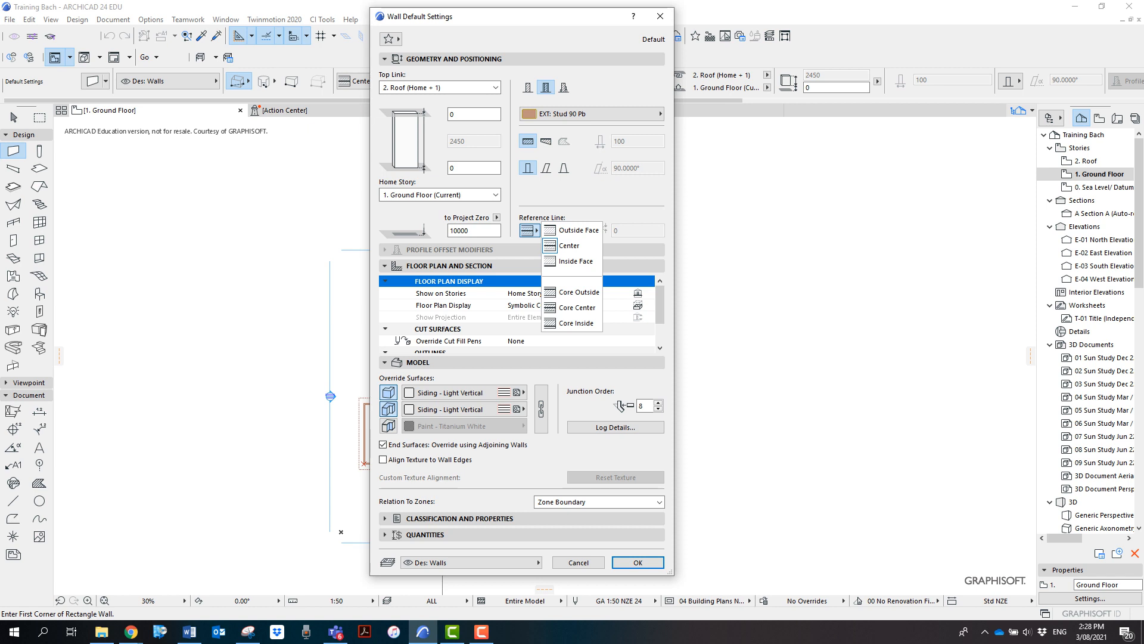
left_click(529, 230)
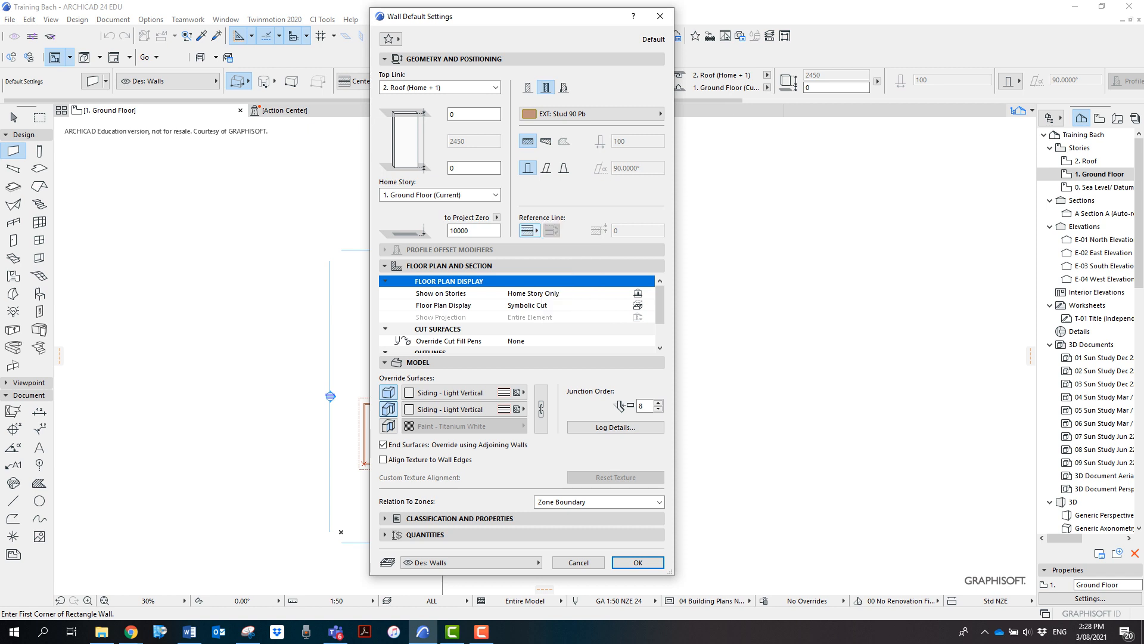
left_click(527, 230)
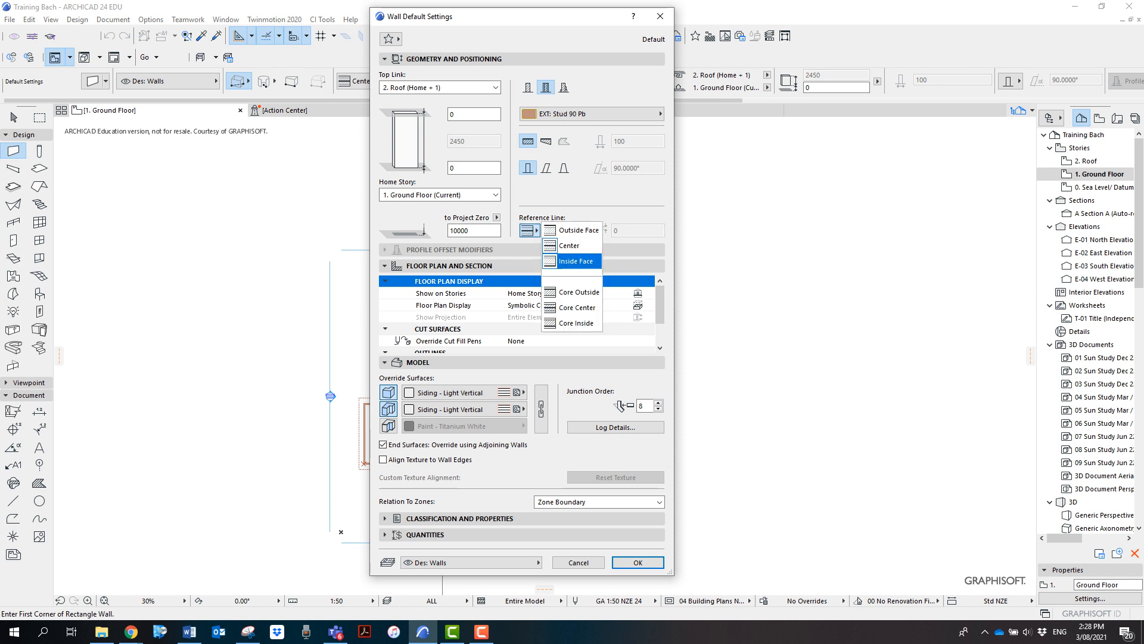
left_click(528, 230)
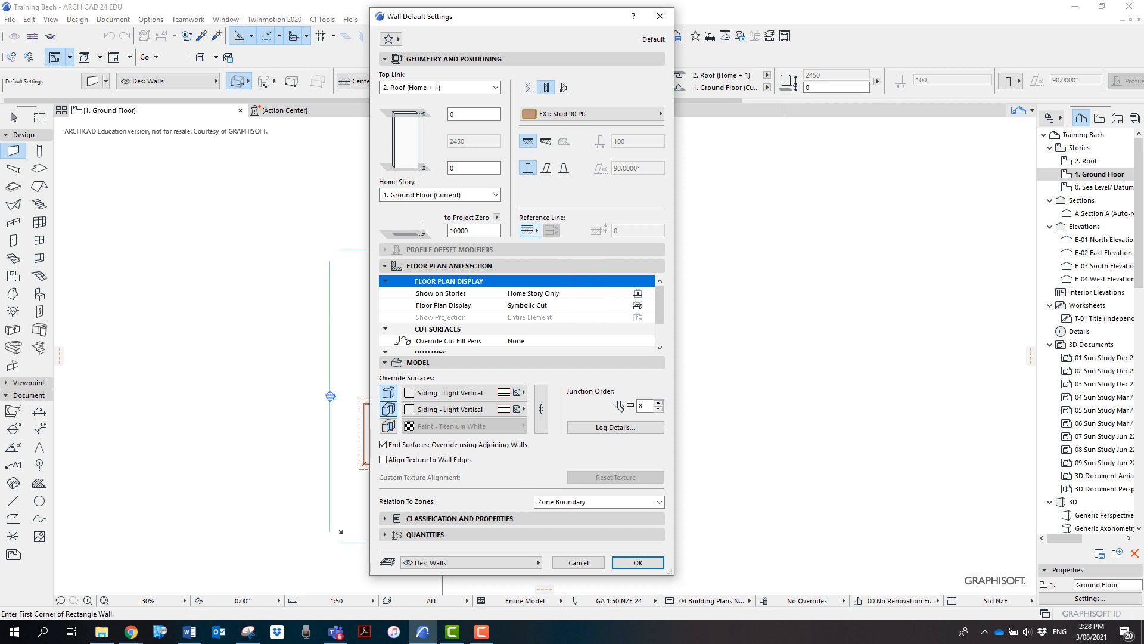
left_click(638, 562)
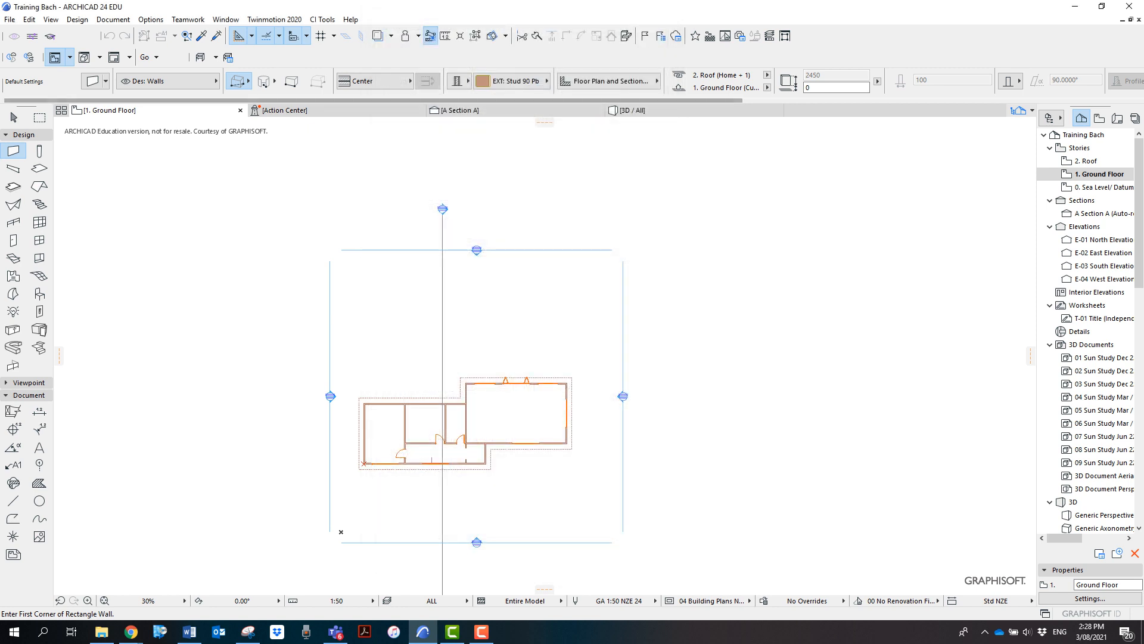
Choose the single straight wall geometry method and start a wall in an empty area of the Ground Floor plan
left_click(239, 82)
left_click(245, 72)
scroll(787, 255, "up", 5)
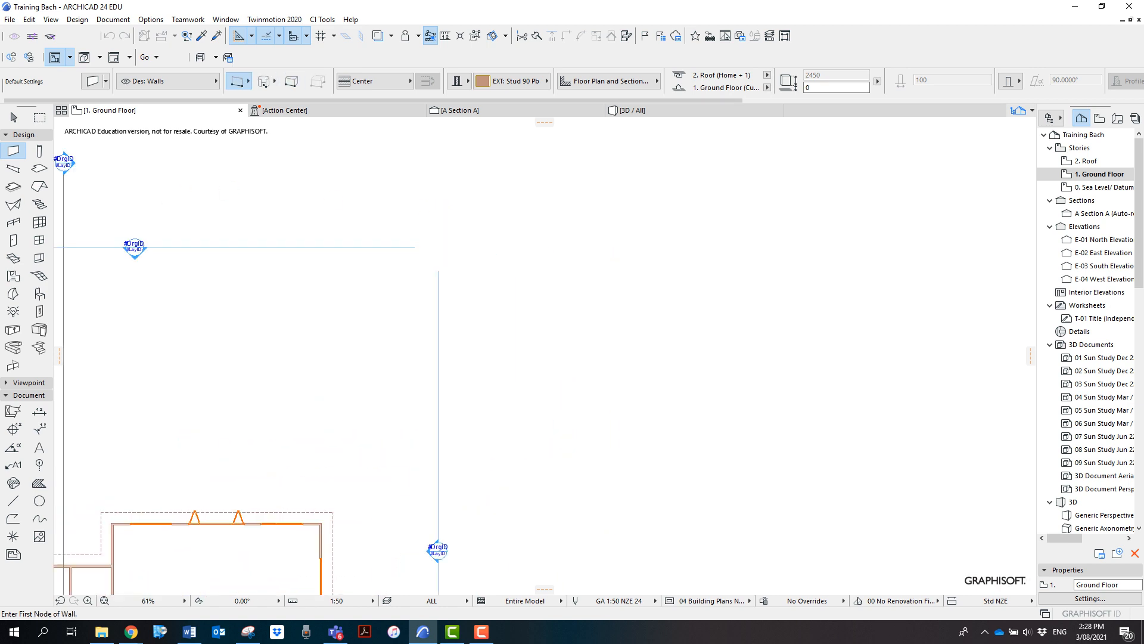
scroll(605, 244, "up", 3)
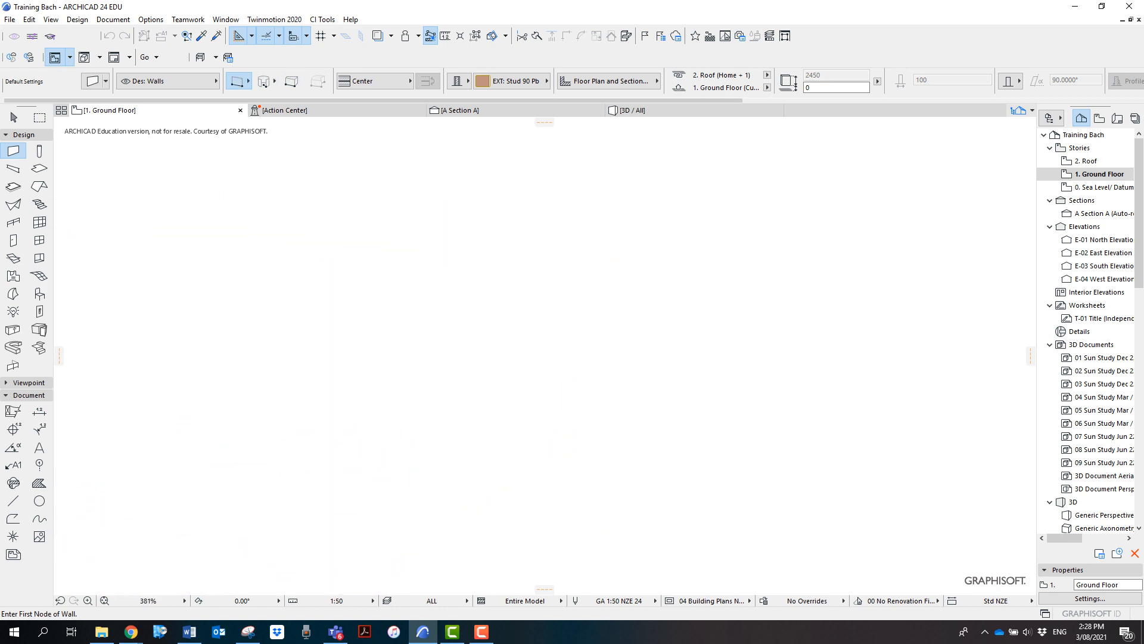
right_click(605, 244)
left_click(632, 286)
left_click(597, 284)
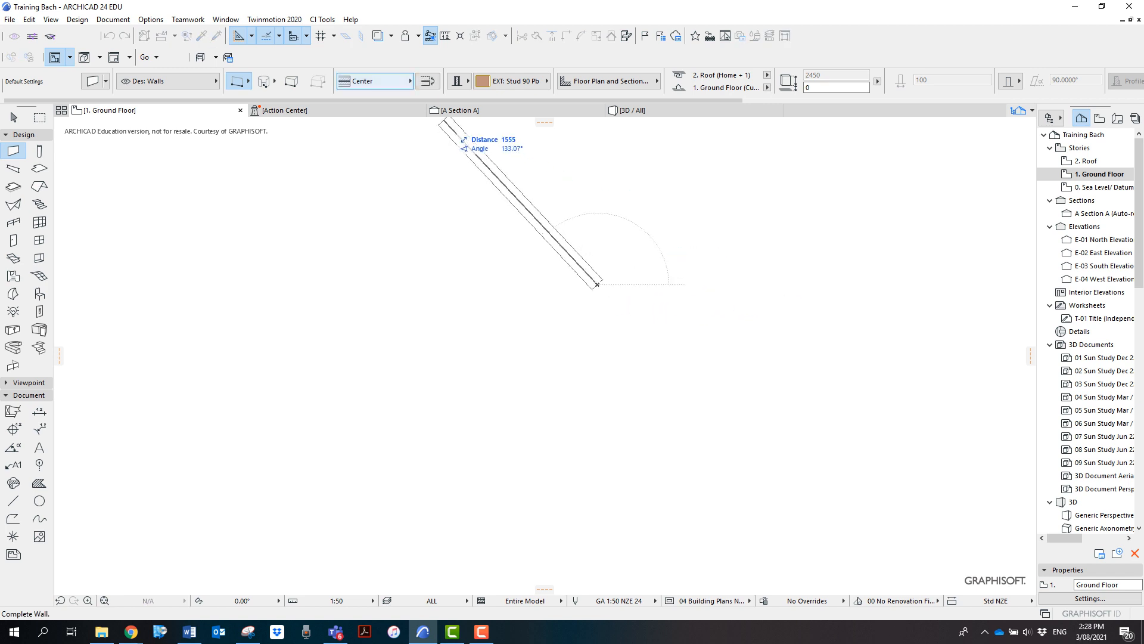
Try the Outside Face and Core Inside reference lines on the wall being drawn
left_click(375, 81)
left_click(452, 79)
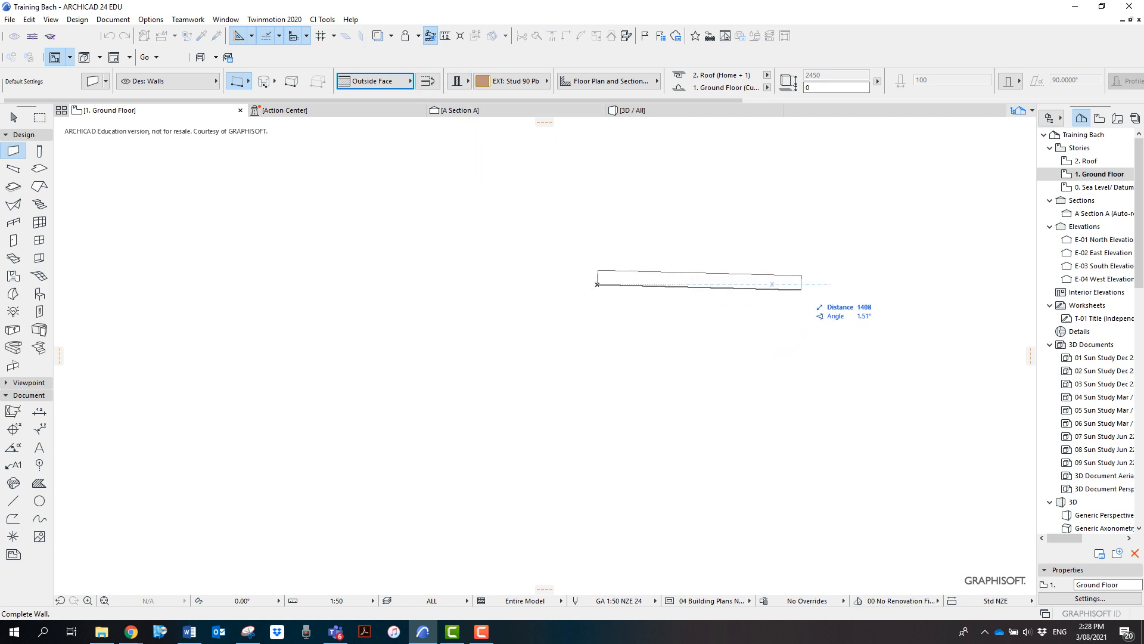
left_click(374, 81)
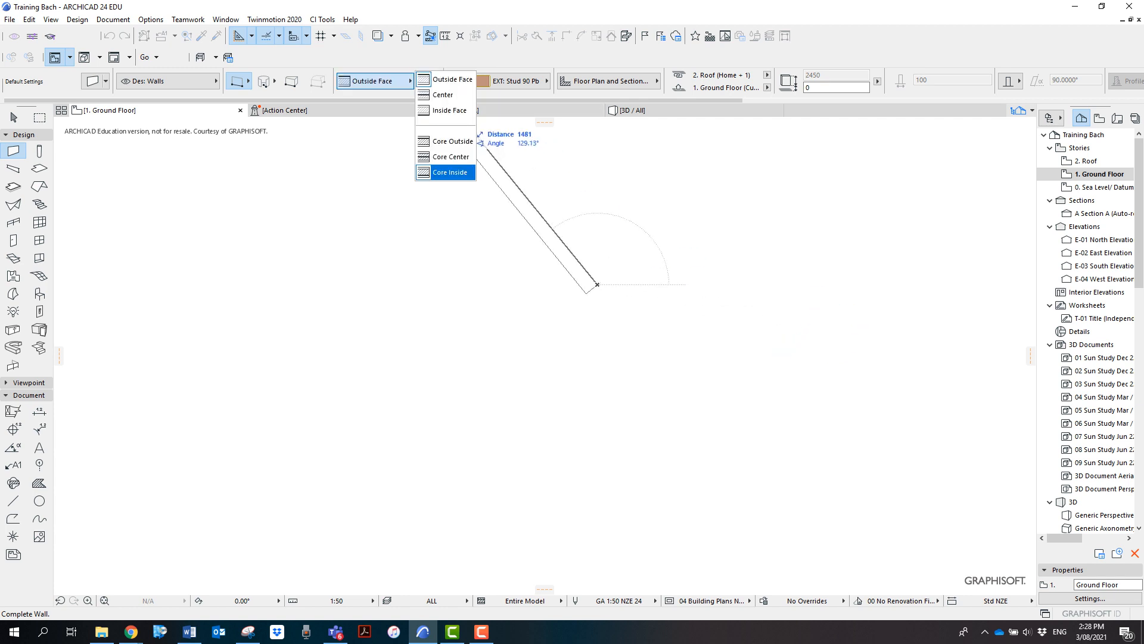
left_click(444, 172)
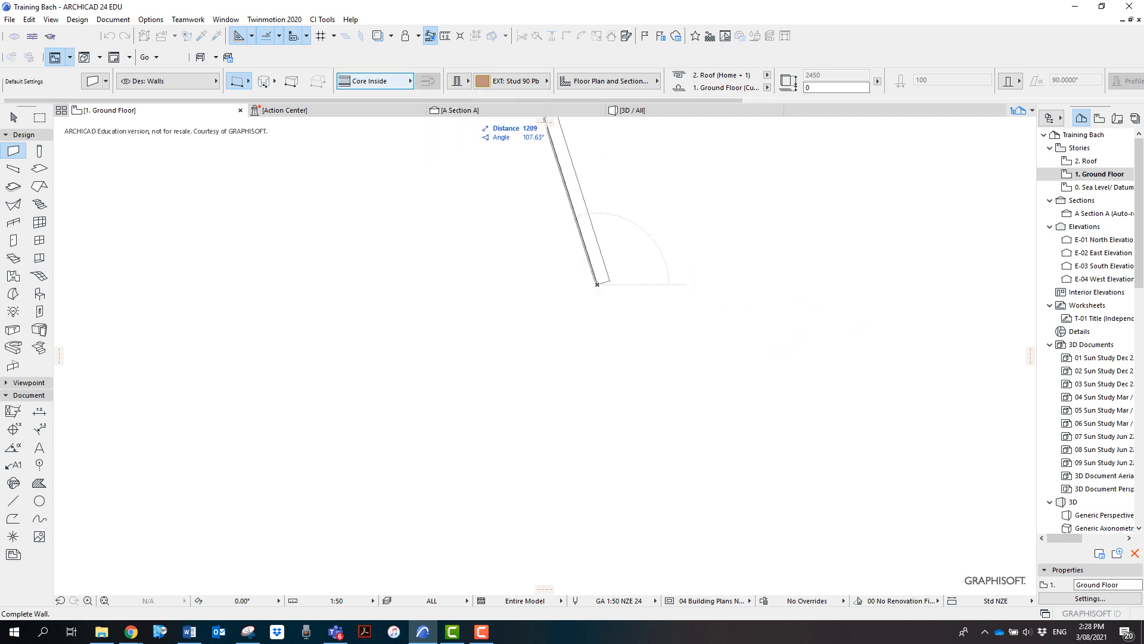
Set the reference line to Inside Face and complete the first wall horizontally to the right
left_click(375, 81)
left_click(450, 111)
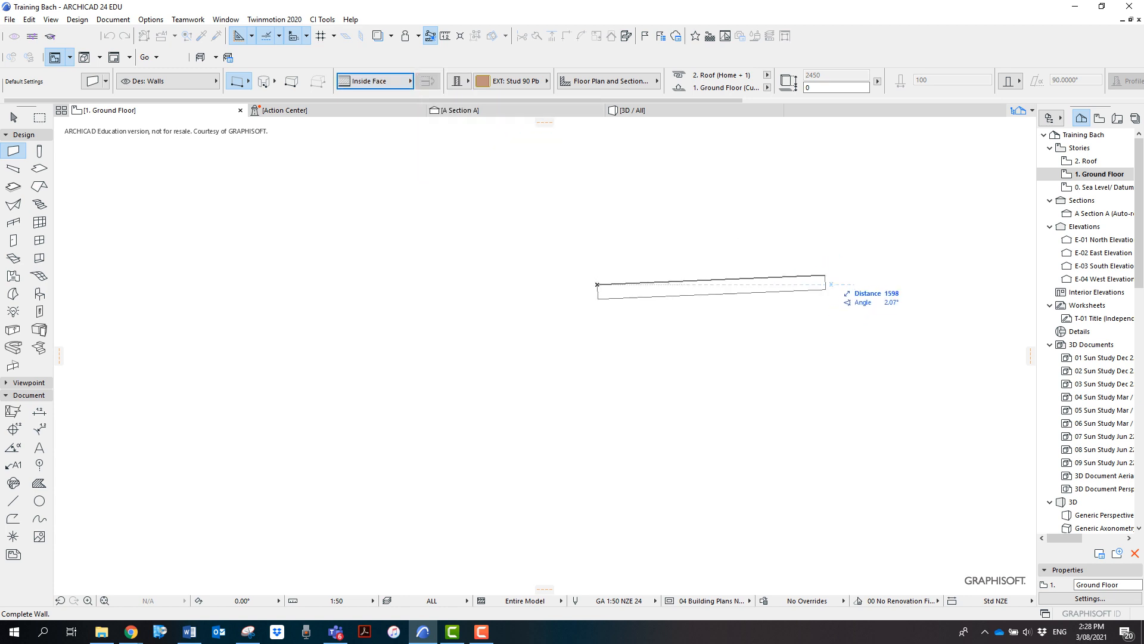
left_click(846, 285)
Draw three more walls down, back to the left and up to the starting point to close the four-sided outline
left_click(846, 285)
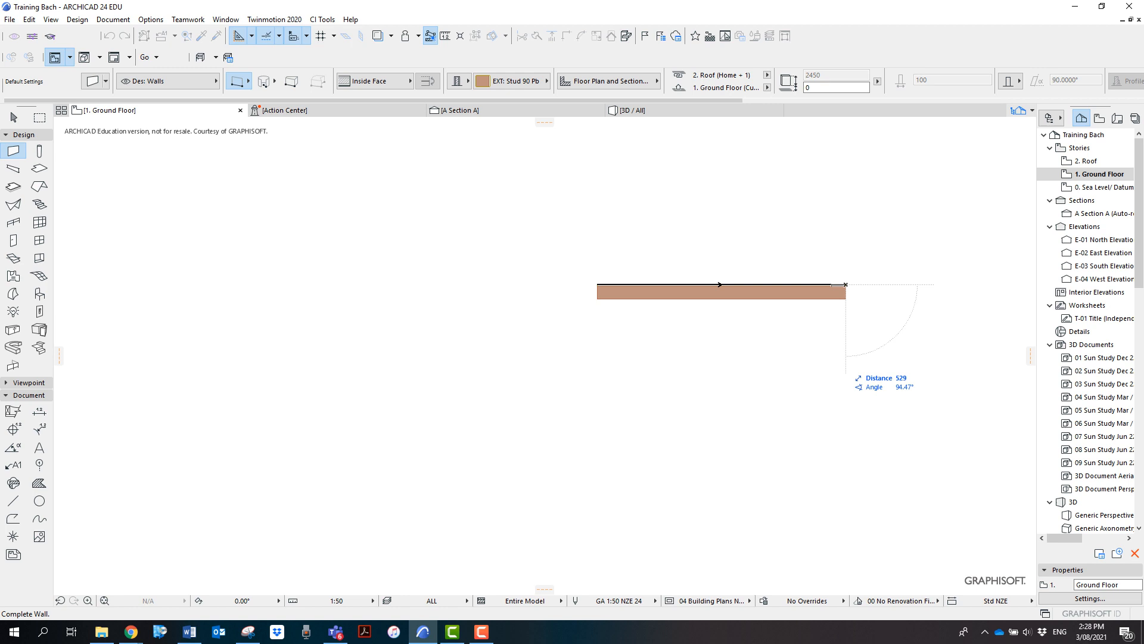
left_click(846, 432)
left_click(846, 431)
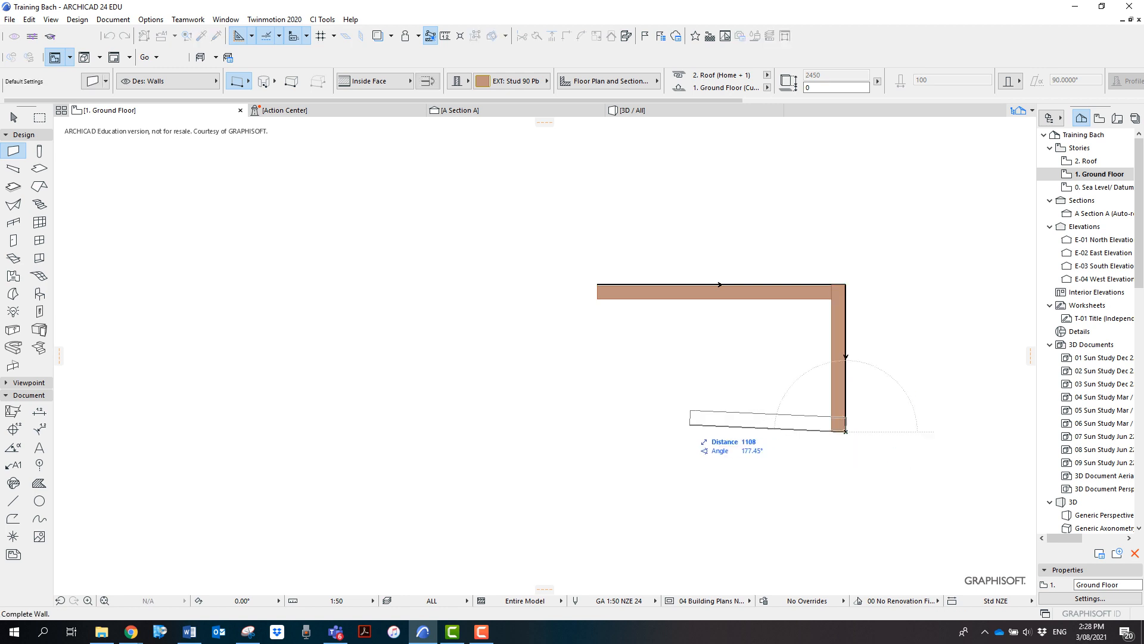
left_click(633, 432)
left_click(632, 431)
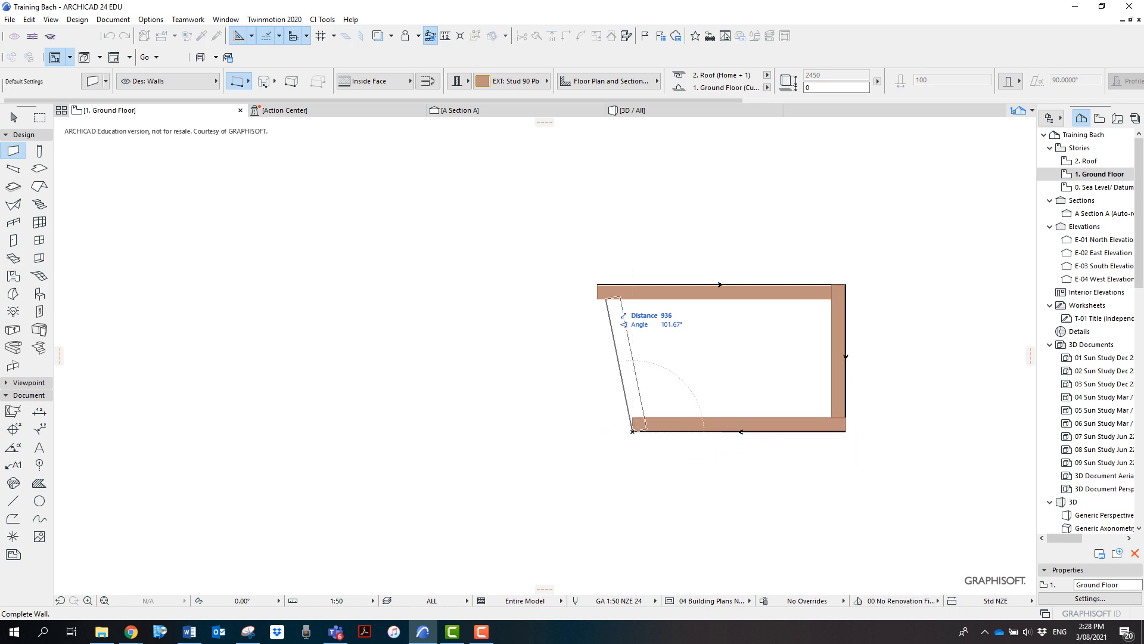
left_click(597, 284)
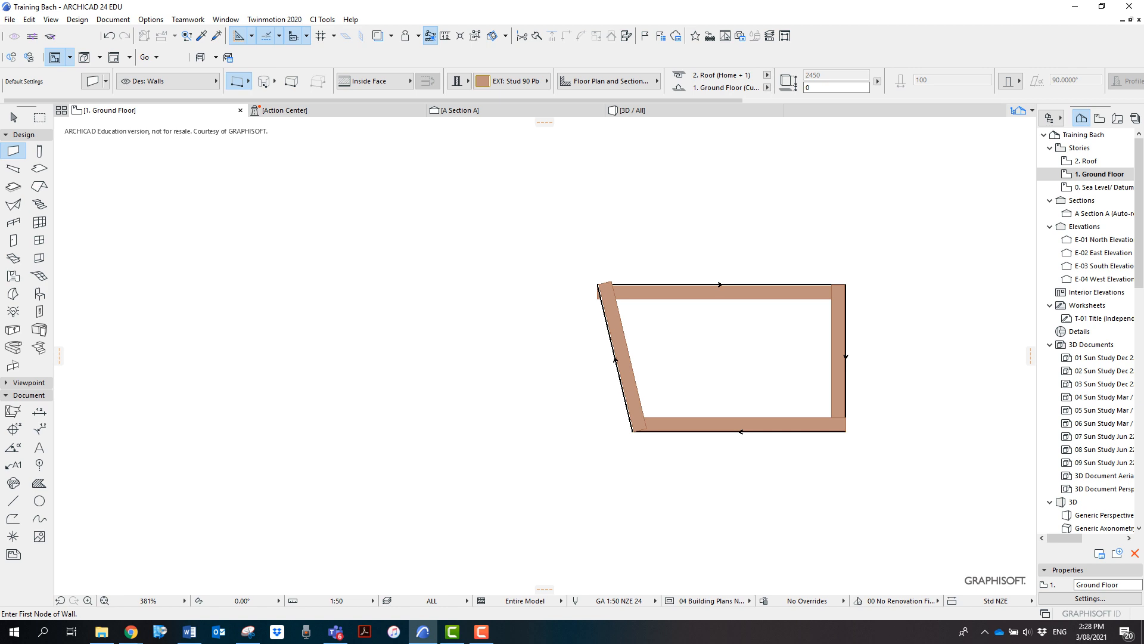
Turn Clean Wall & Beam Intersections on and off again to compare the corner joints of the four-sided outline
right_click(610, 216)
left_click(656, 256)
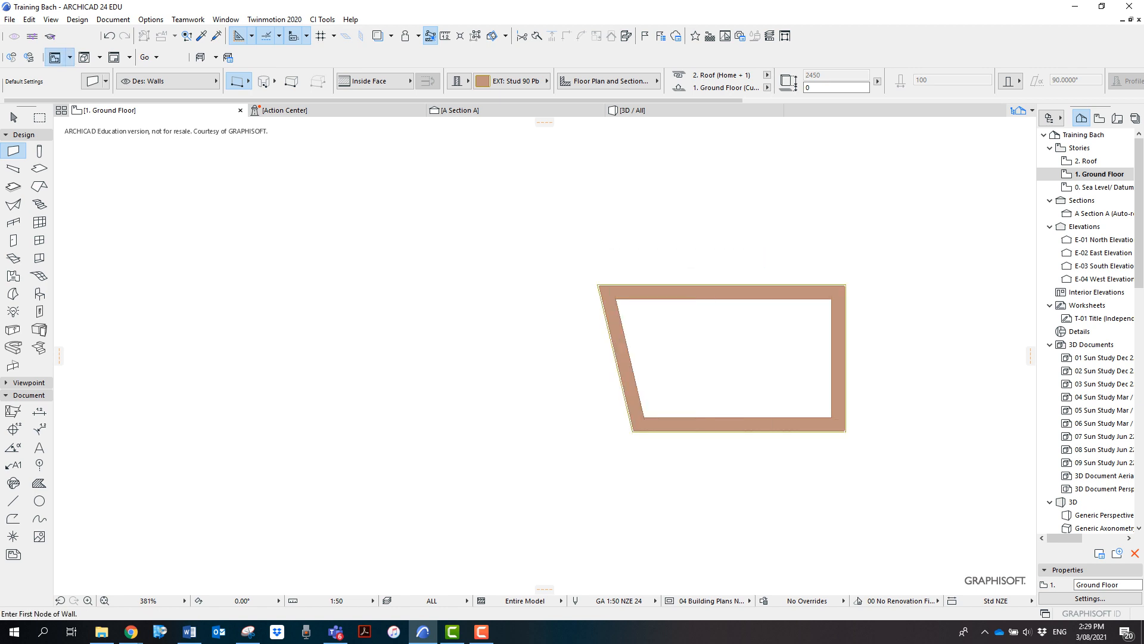
right_click(510, 191)
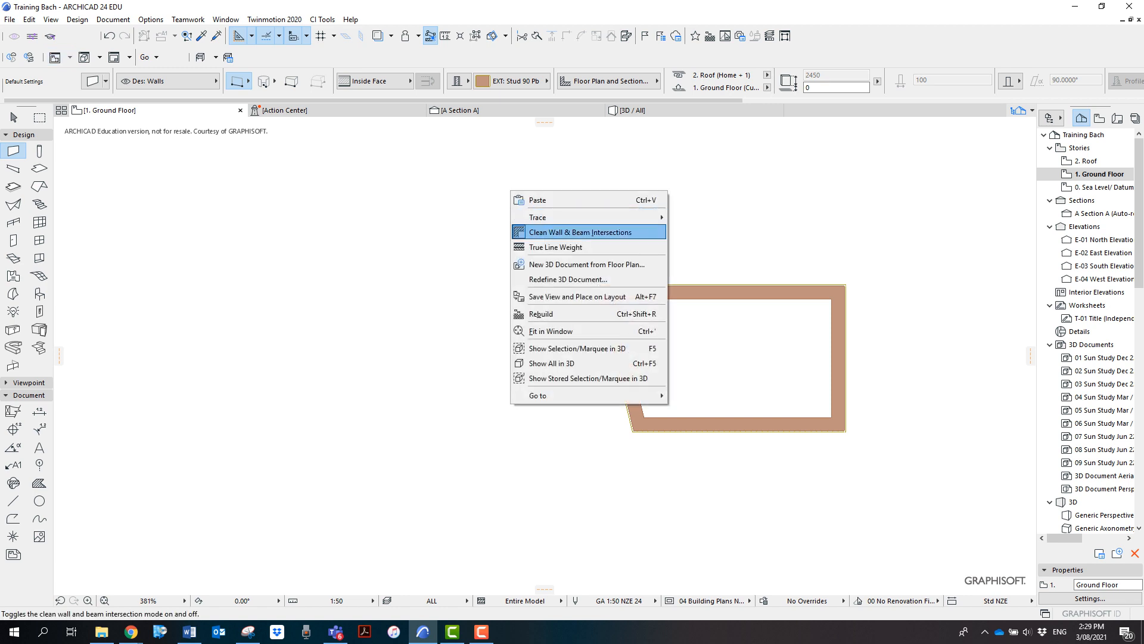
left_click(580, 232)
scroll(613, 343, "up", 4)
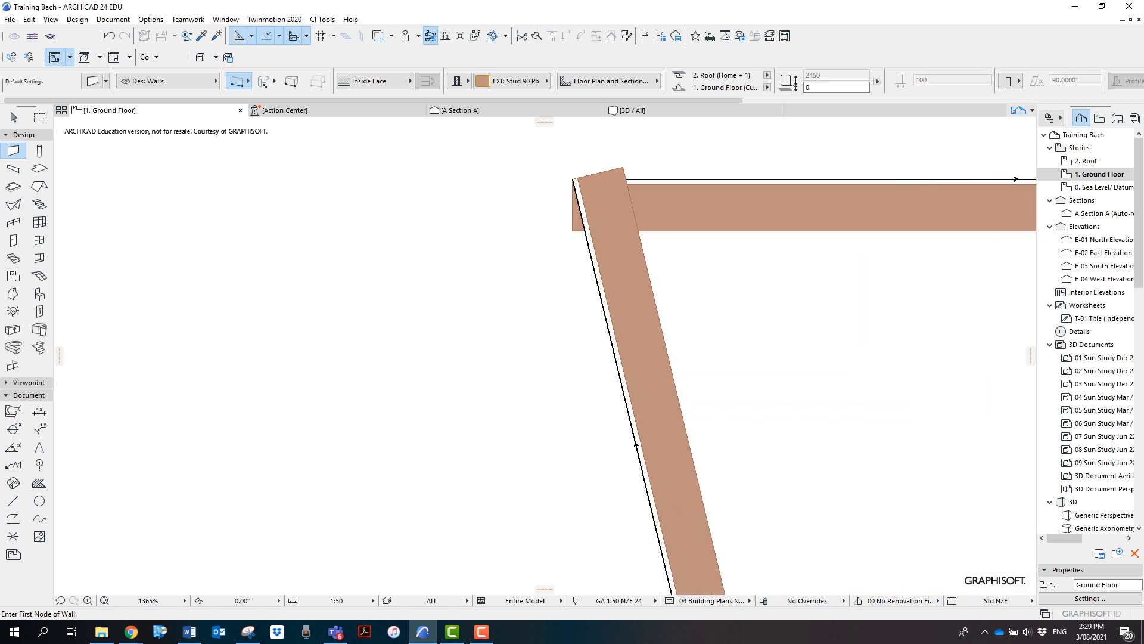
scroll(599, 279, "down", 2)
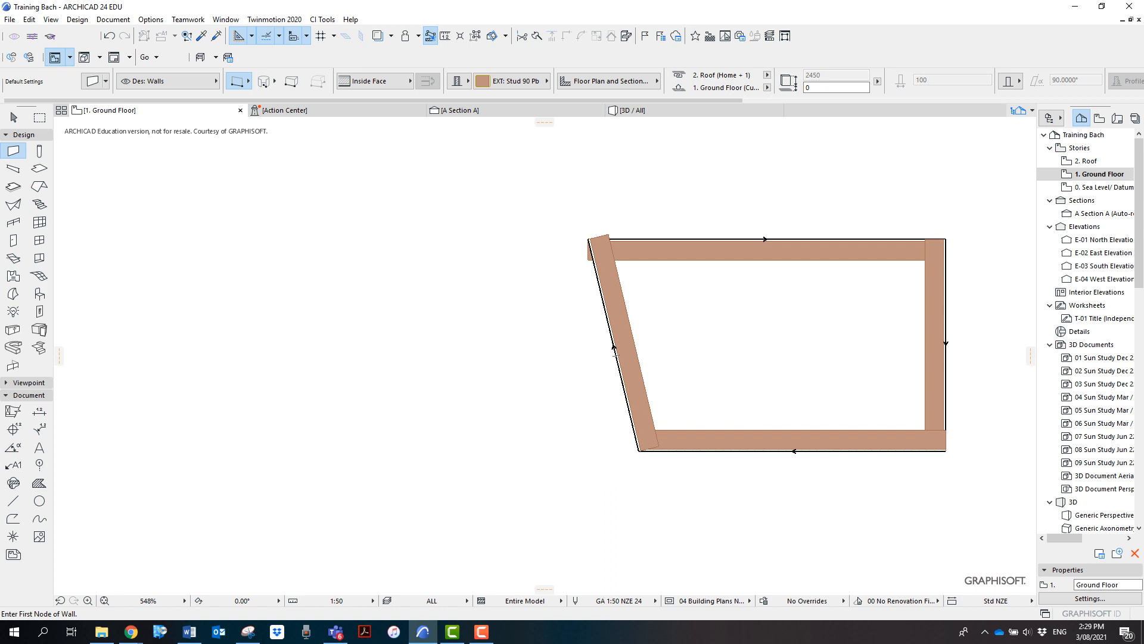
scroll(616, 354, "up", 1)
scroll(616, 353, "down", 2)
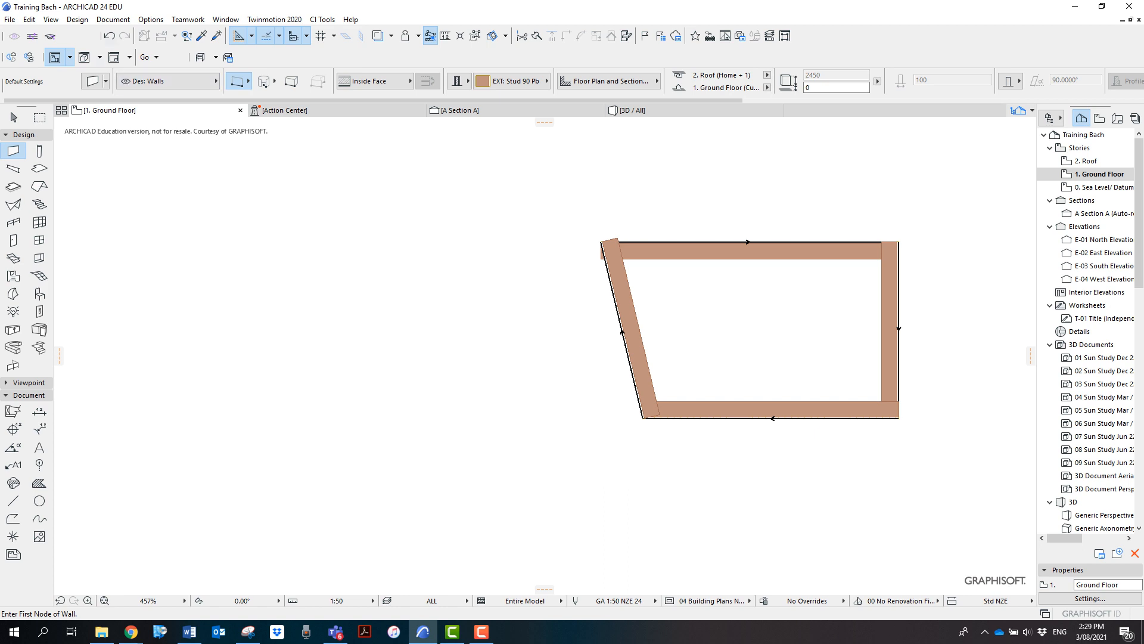
Undo the four walls of the practice outline
left_click(109, 35)
left_click(109, 36)
left_click(109, 36)
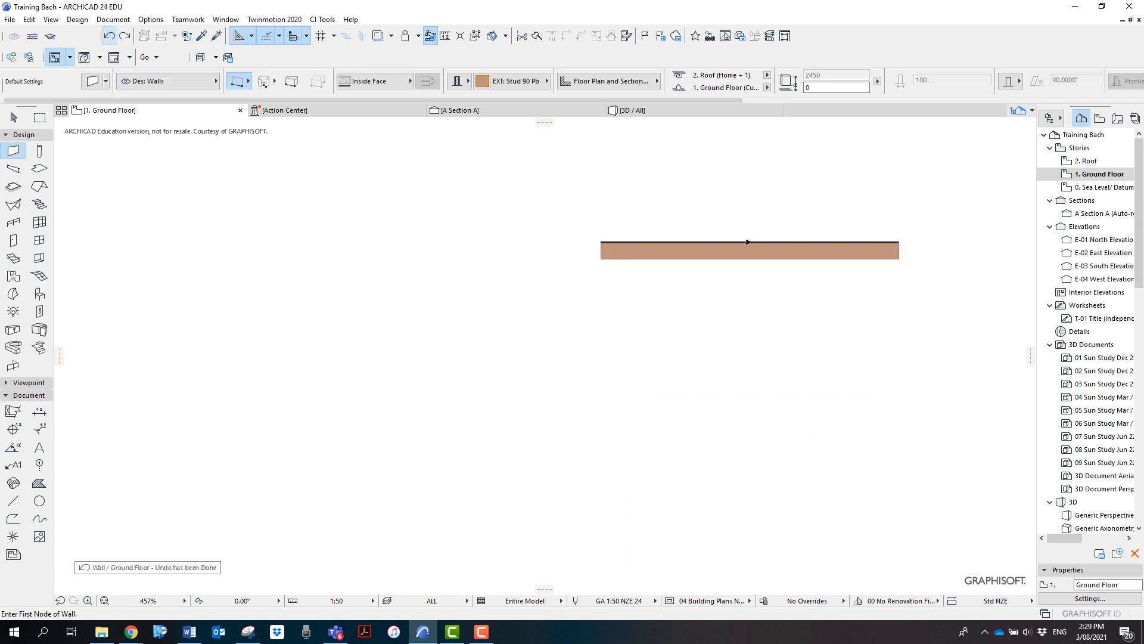
left_click(109, 36)
Draw a rectangular enclosure of walls with the rectangle geometry method and the reference line set to Outside Face
left_click(265, 82)
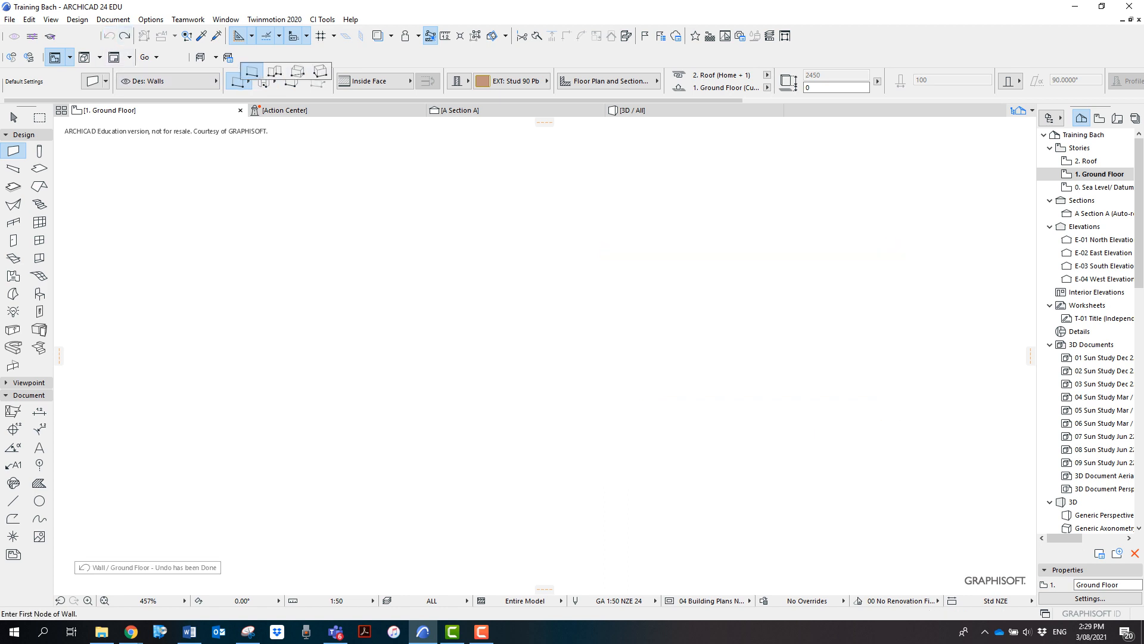
left_click(297, 71)
left_click(626, 235)
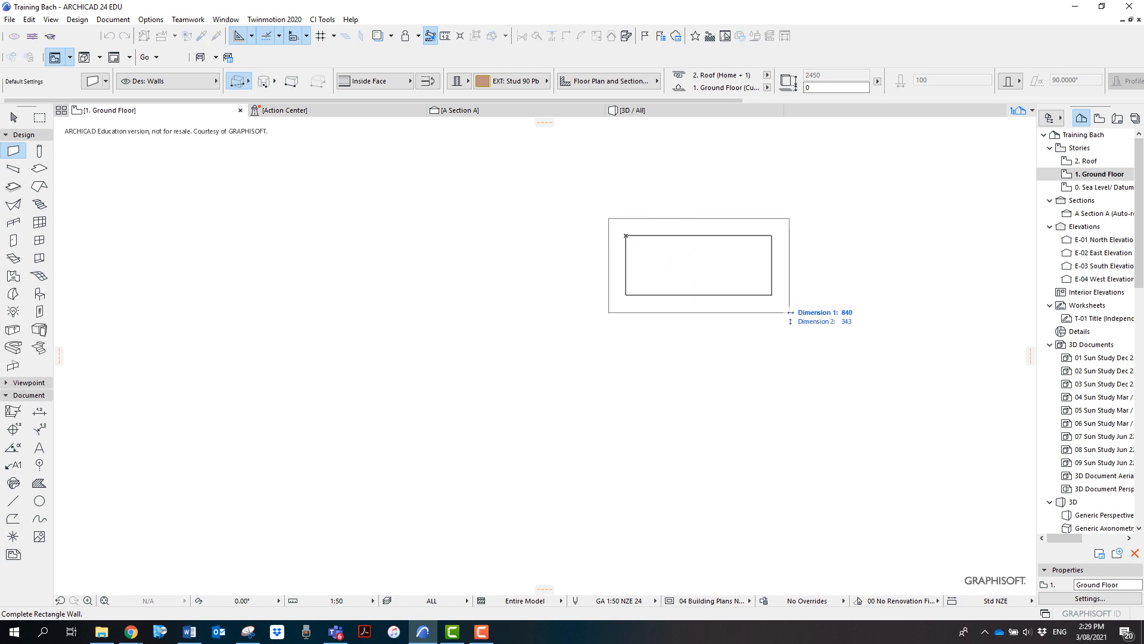
left_click(373, 80)
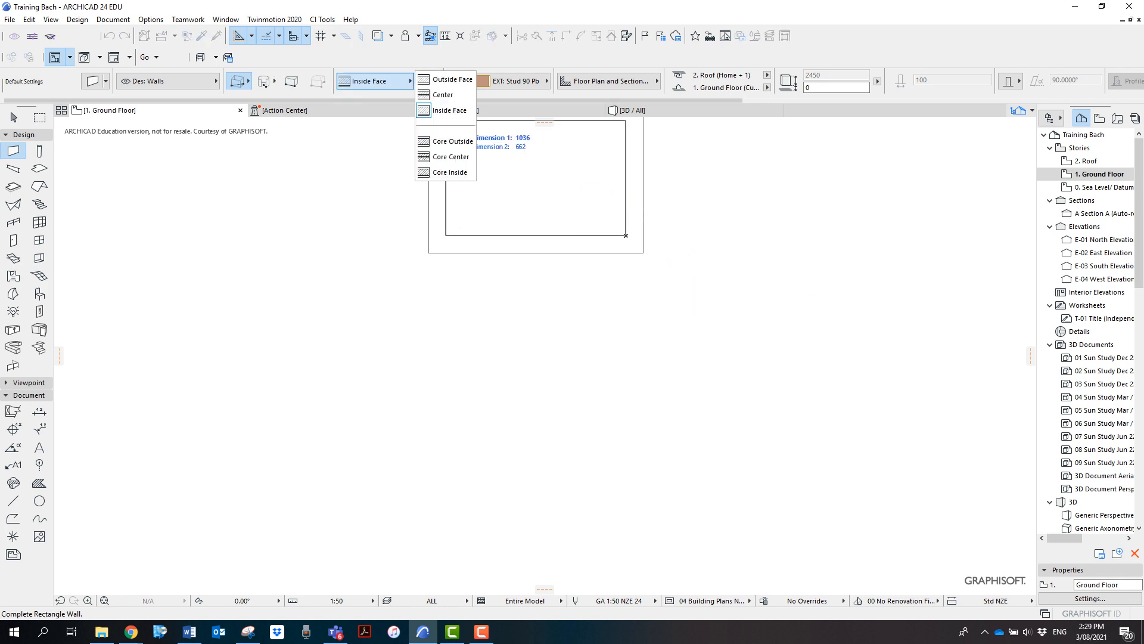
left_click(452, 79)
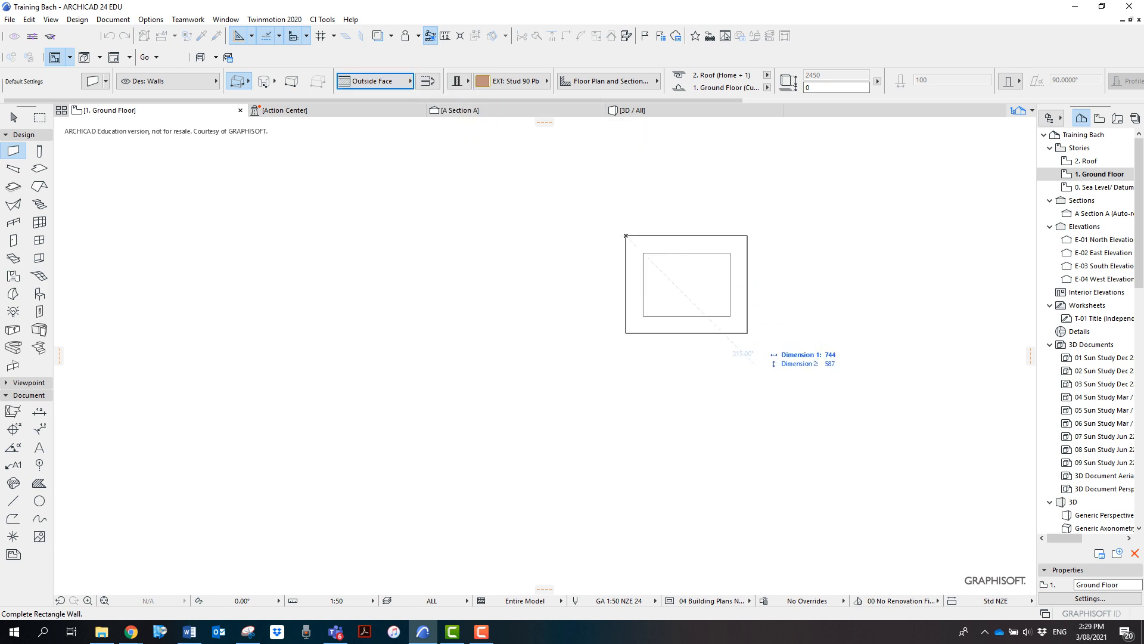
left_click(959, 446)
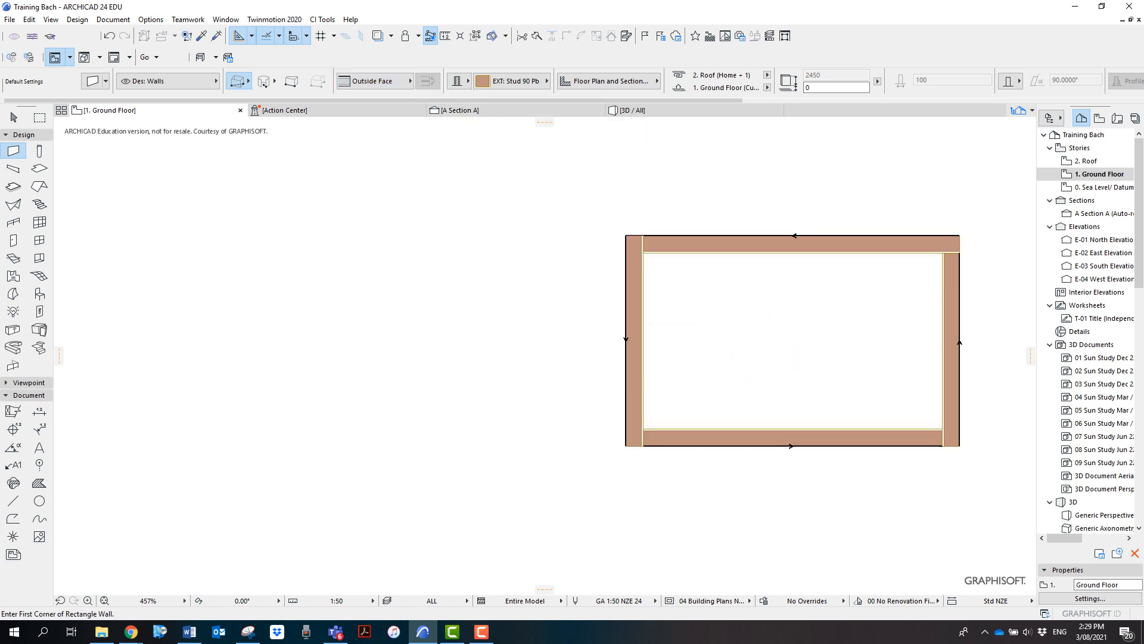
Turn on Clean Wall & Beam Intersections for the rectangular walls, and undo their placement
right_click(488, 176)
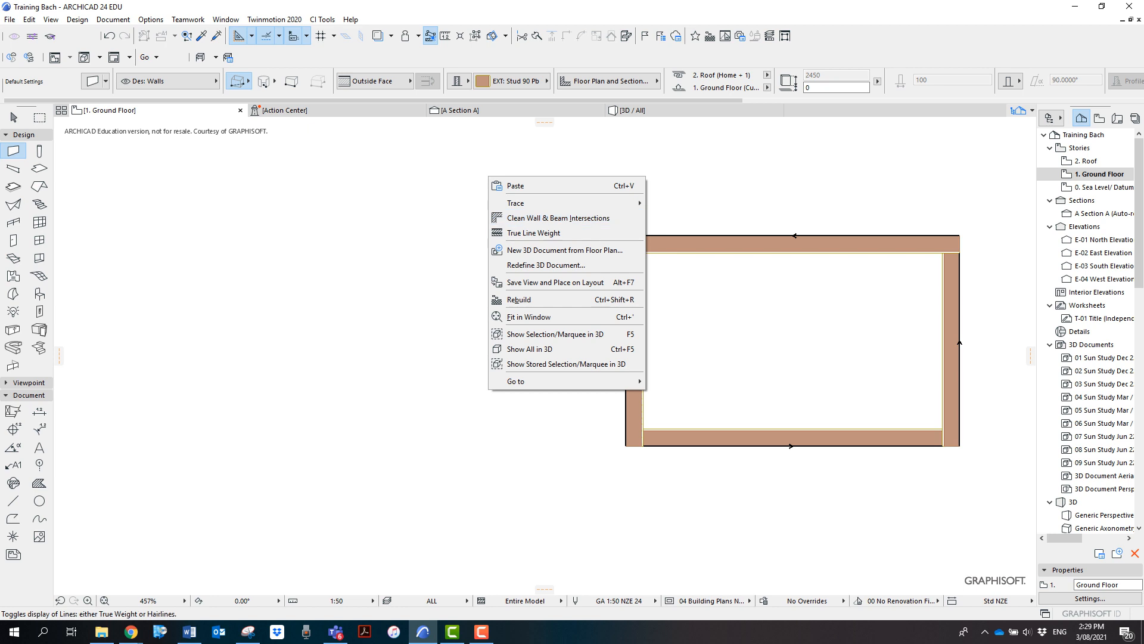
left_click(558, 217)
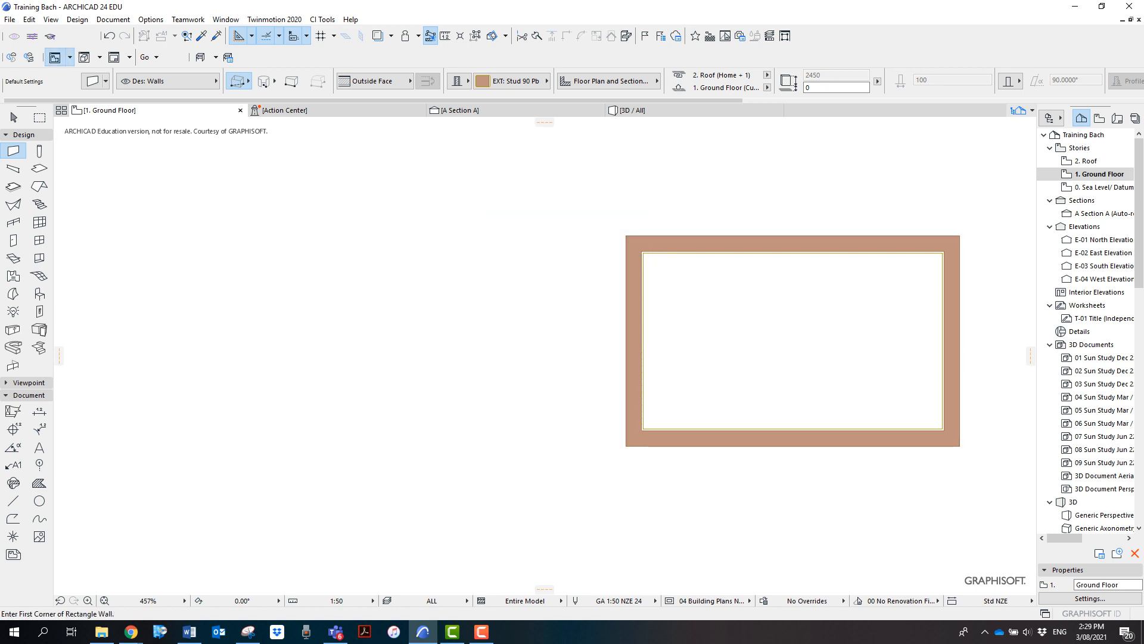
key("ctrl+z")
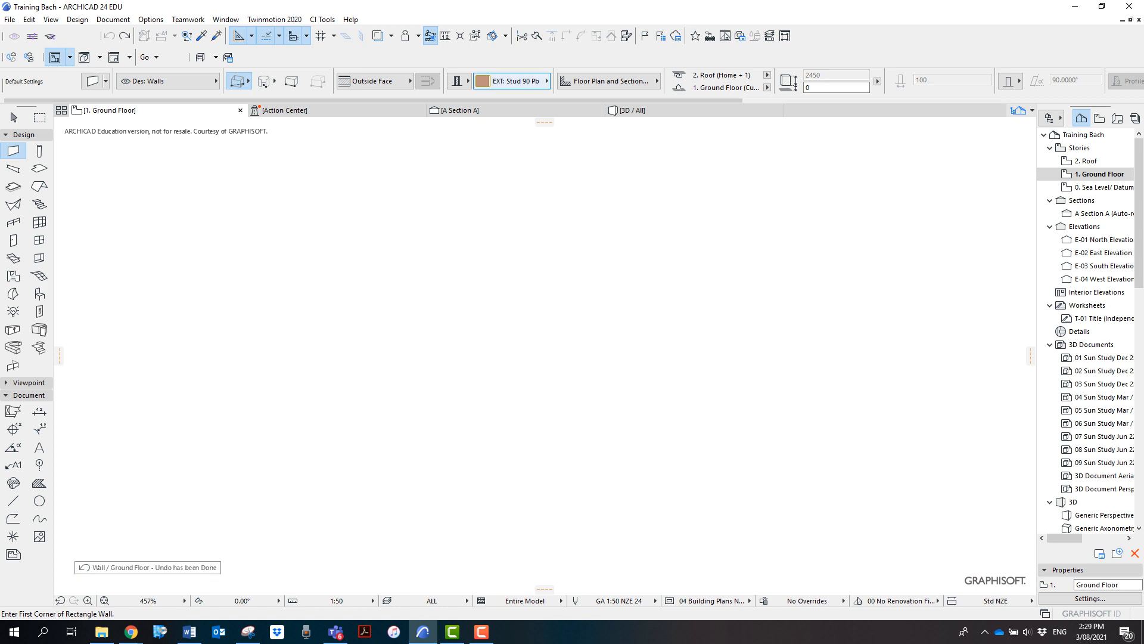
Try the EXT: Stud 90 composite in the wall default settings
left_click(515, 80)
key("Escape")
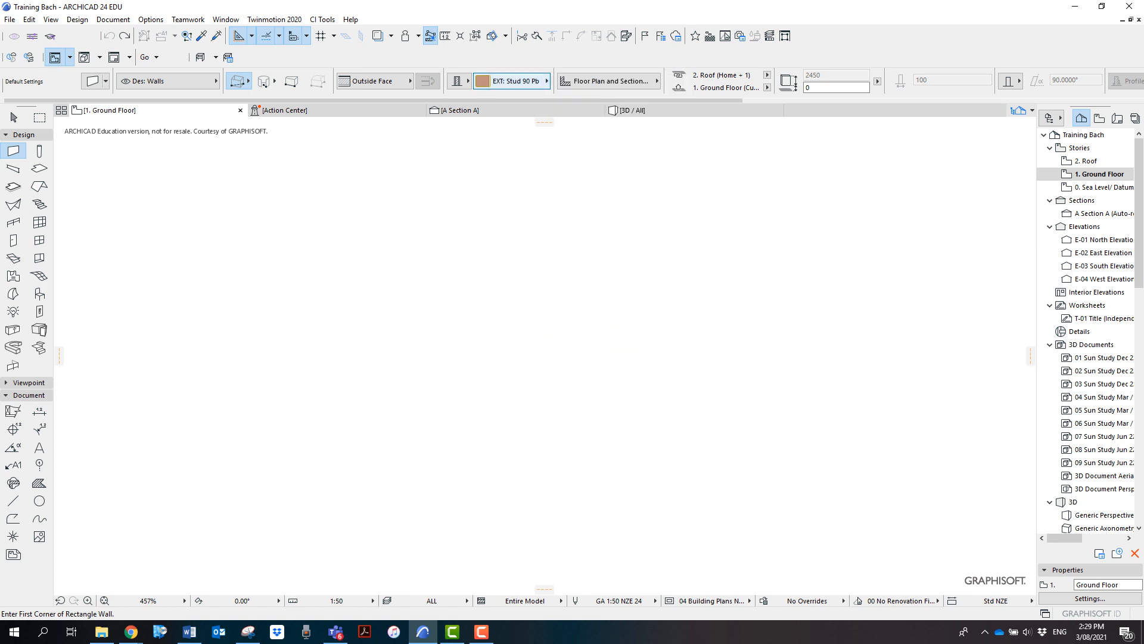
left_click(92, 81)
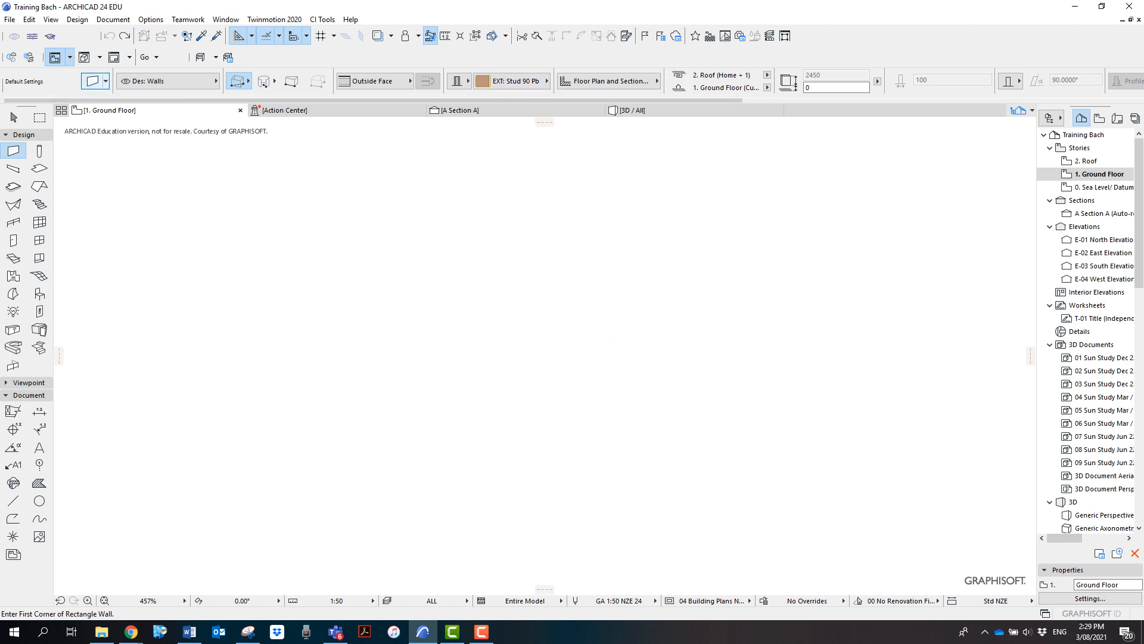
left_click(590, 113)
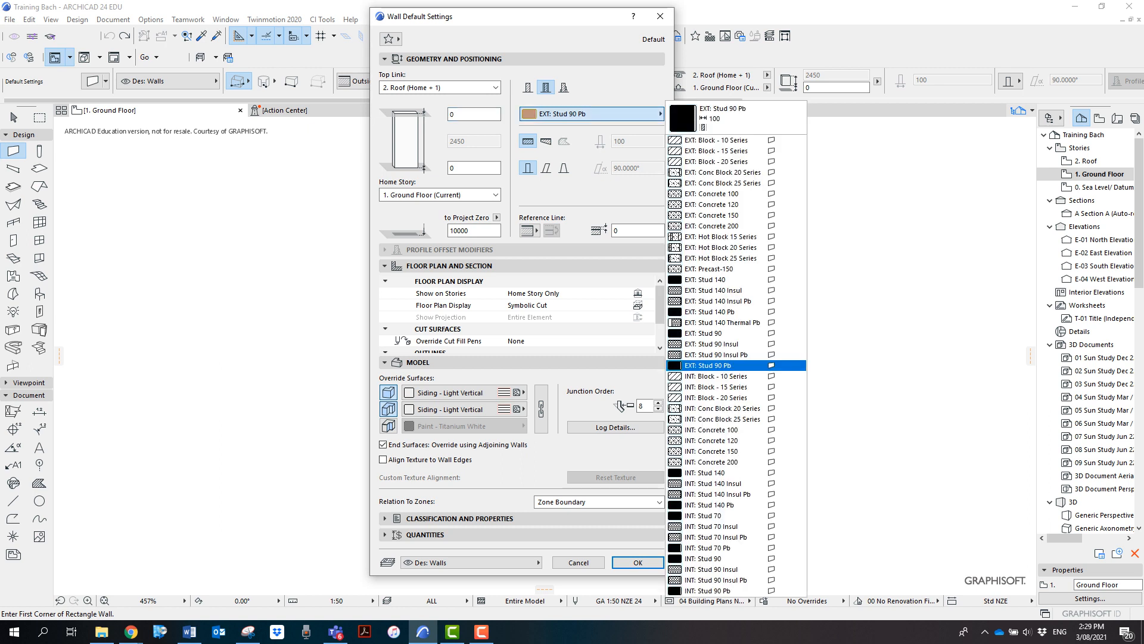
left_click(709, 333)
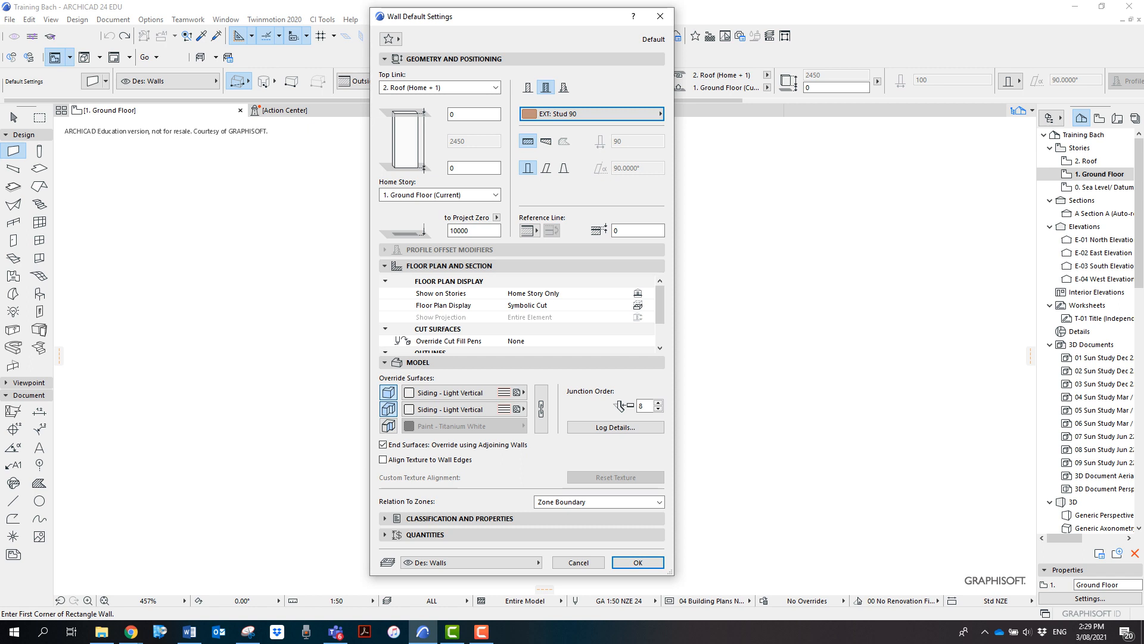
Collapse the Geometry and Positioning section, review the Floor Plan and Section settings, and discard the changes to the wall defaults
left_click(454, 59)
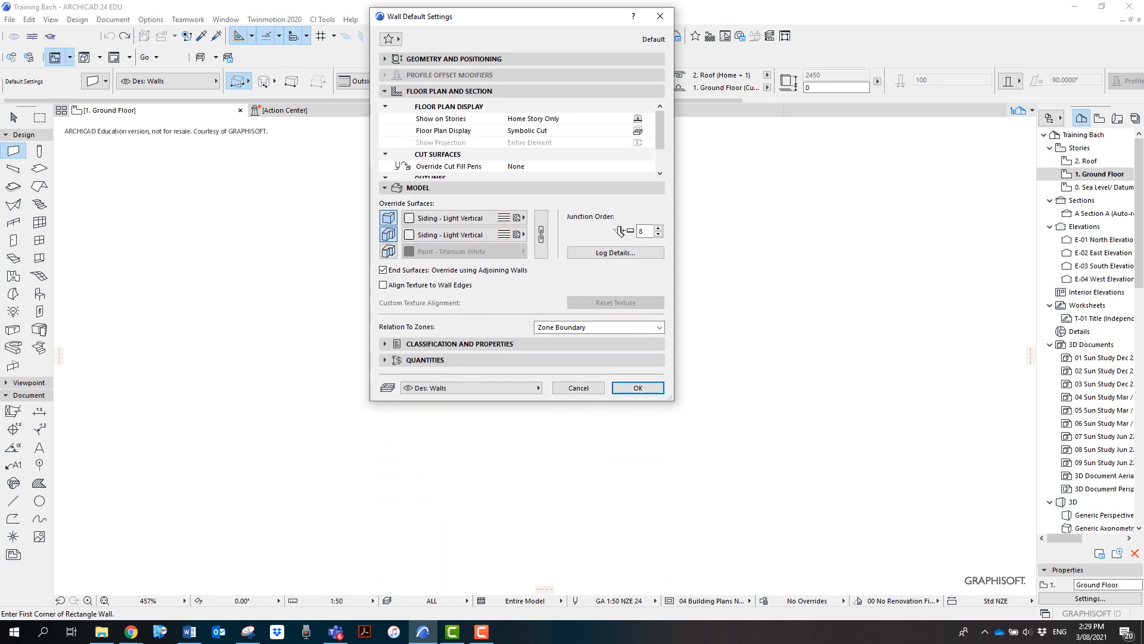
scroll(517, 140, "down", 1)
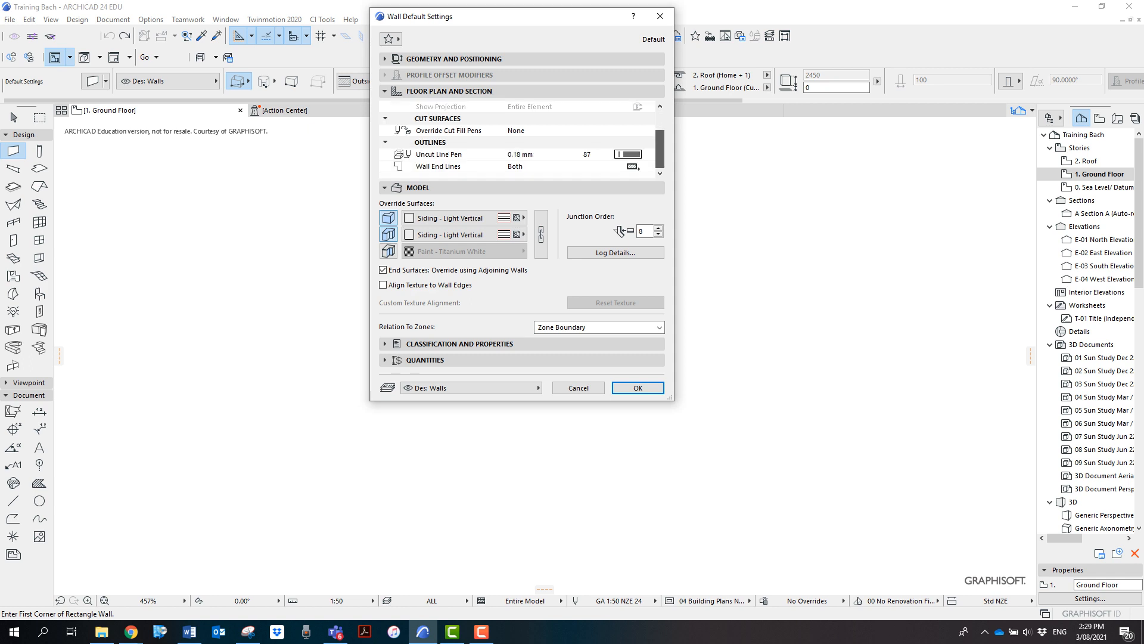
scroll(517, 140, "up", 1)
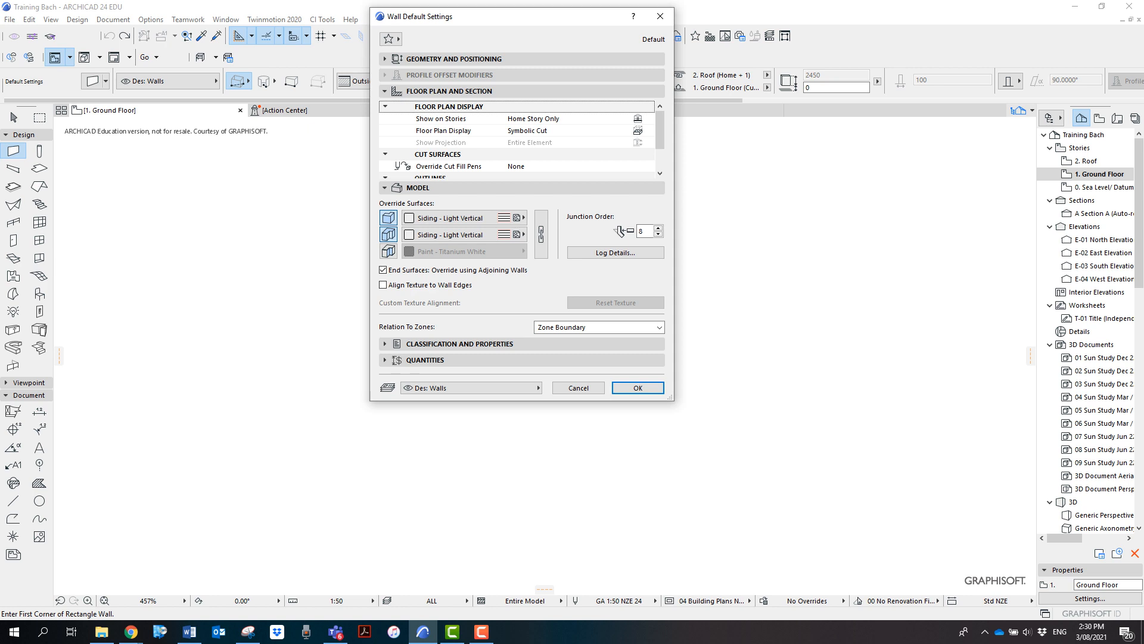
left_click(579, 388)
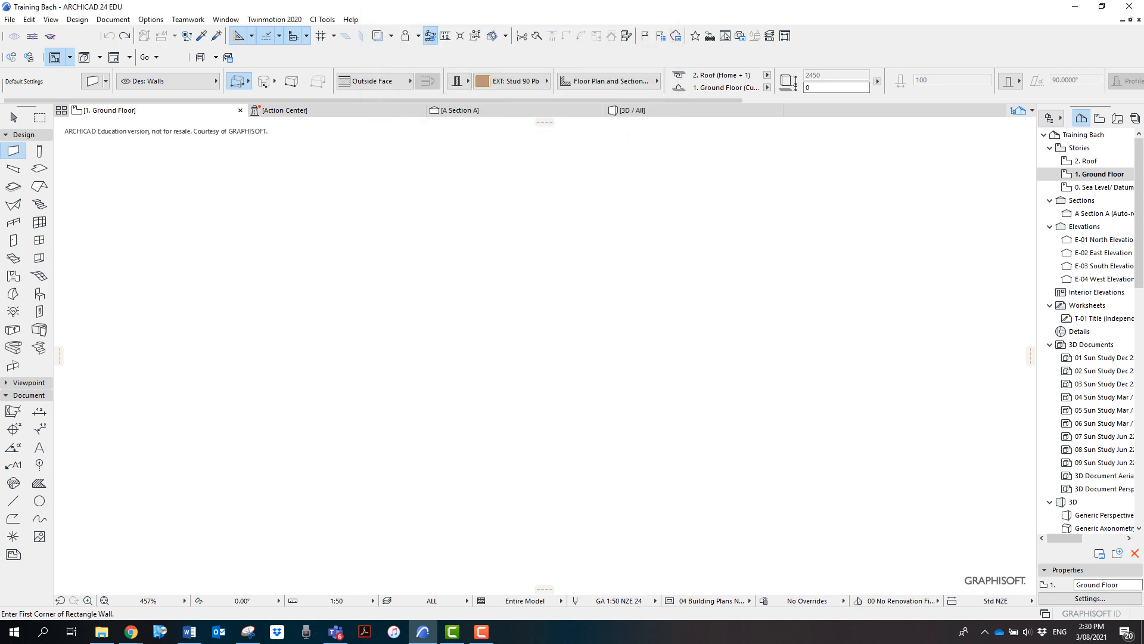
View the Roof story, return to the Ground Floor and fit the whole plan in the window
left_click(1086, 161)
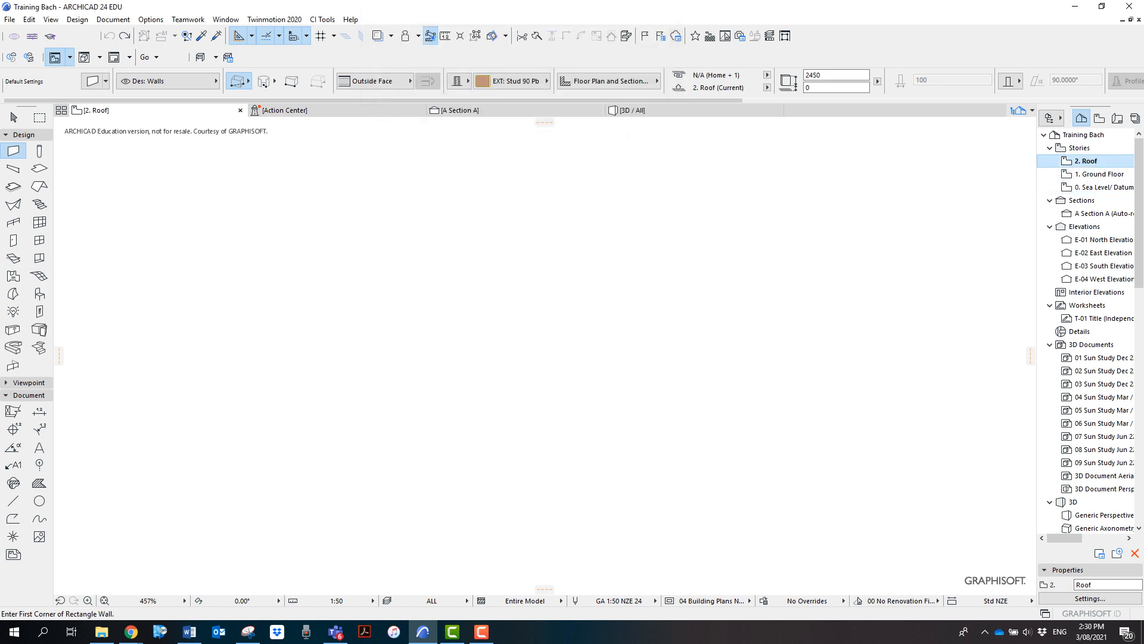
left_click(1100, 174)
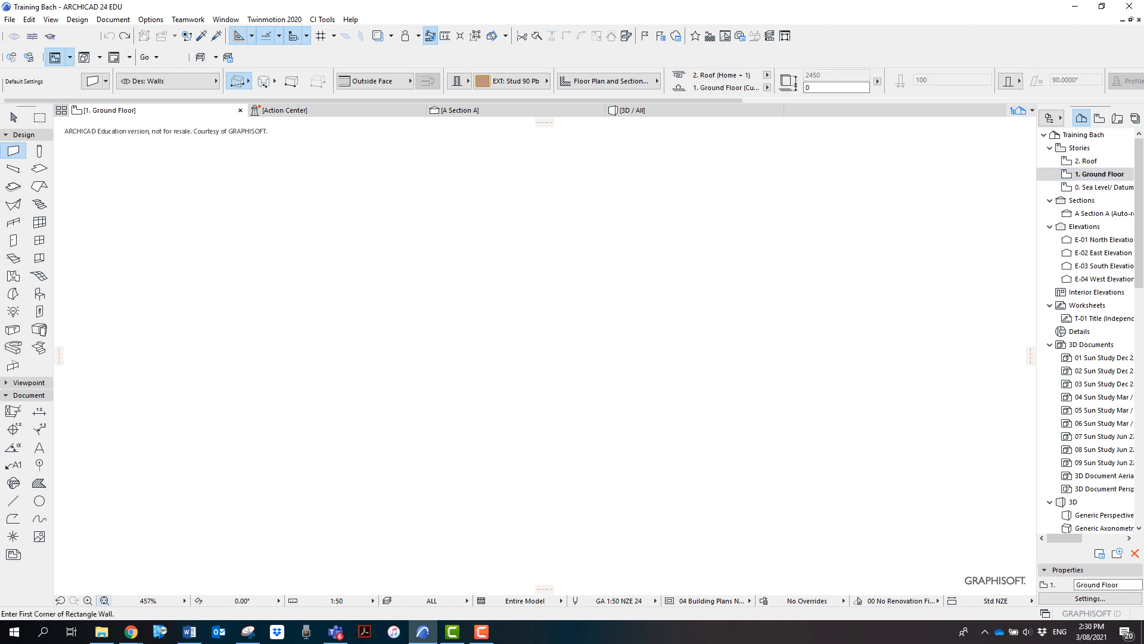
left_click(104, 601)
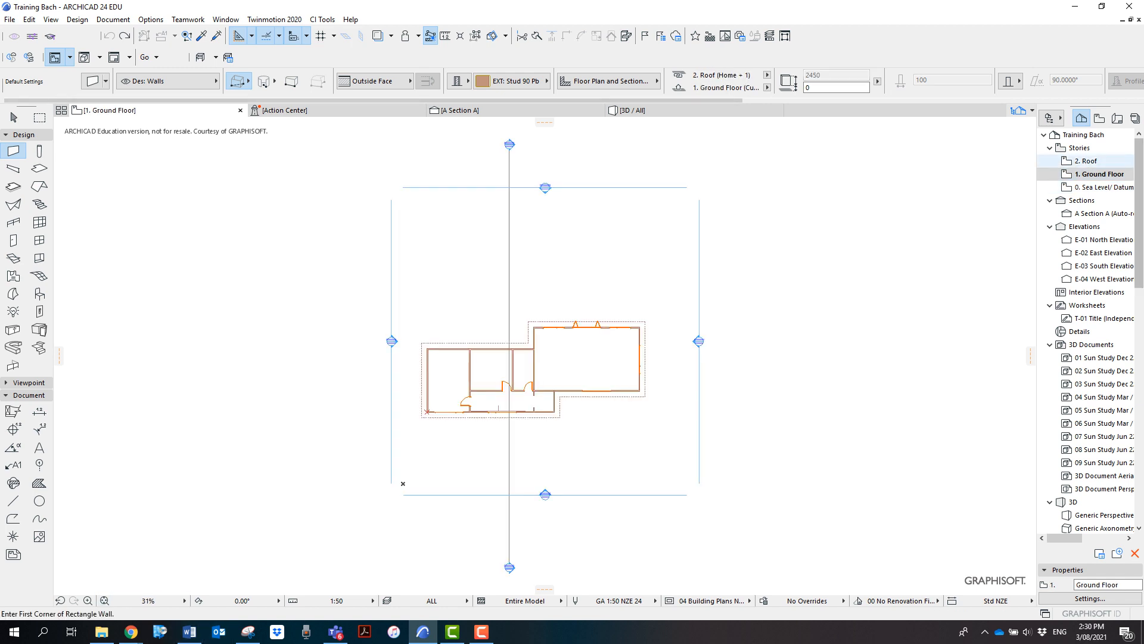
Open the Roof story and show the Ground Floor beneath it as a trace reference
left_click(1086, 161)
scroll(511, 354, "up", 4)
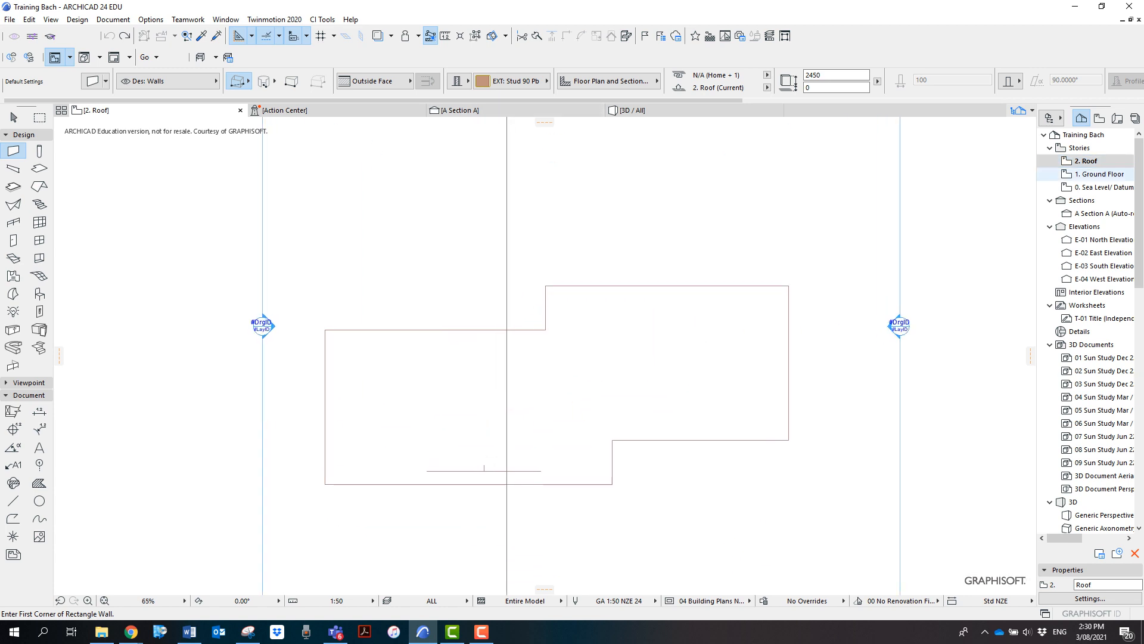
right_click(1100, 174)
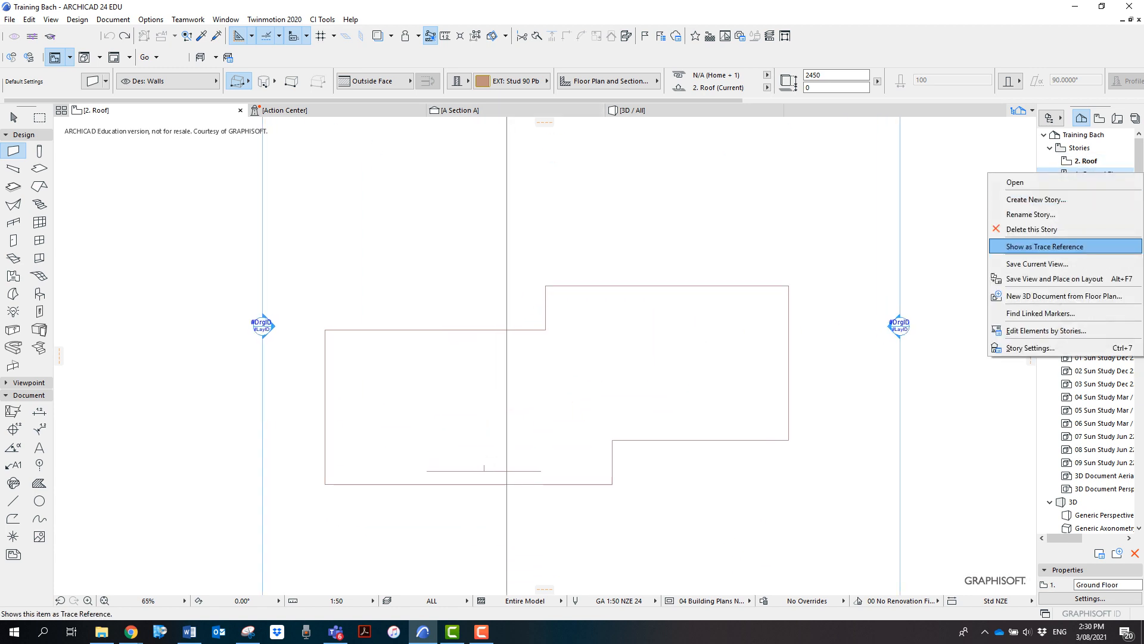
left_click(1043, 246)
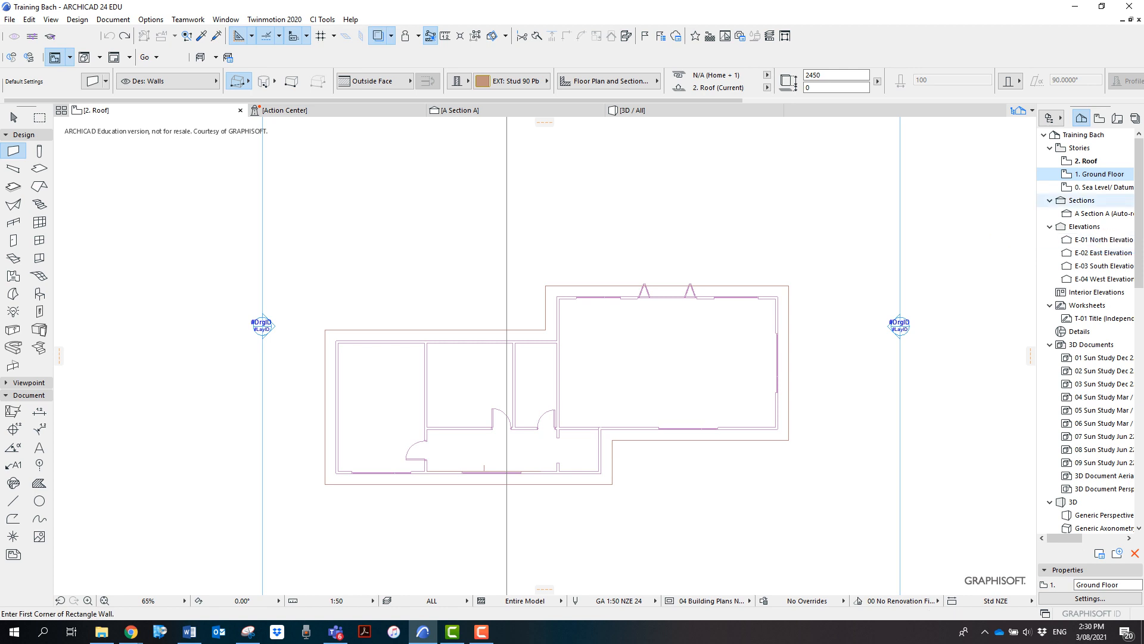
Return to the Ground Floor plan and switch off the trace reference
double_click(1100, 173)
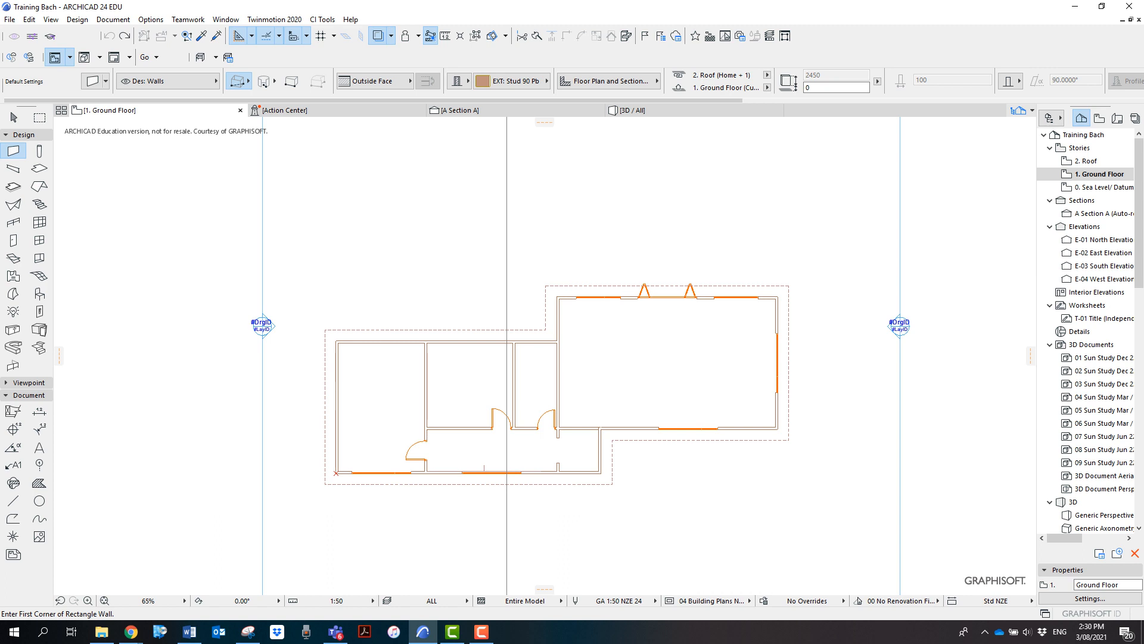
scroll(356, 344, "up", 5)
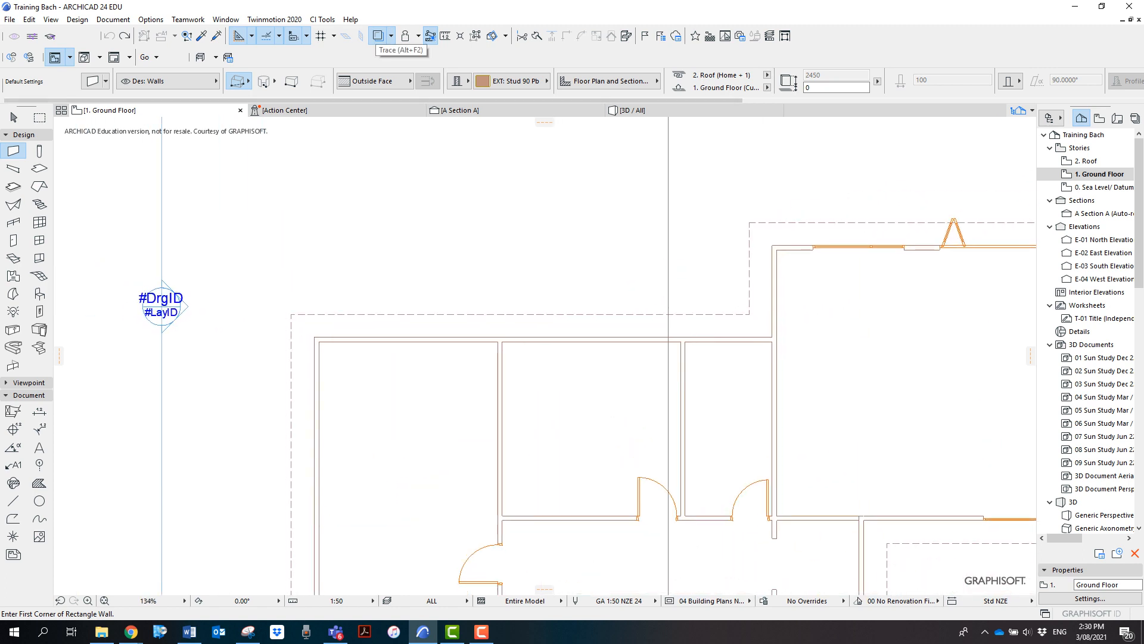
left_click(378, 36)
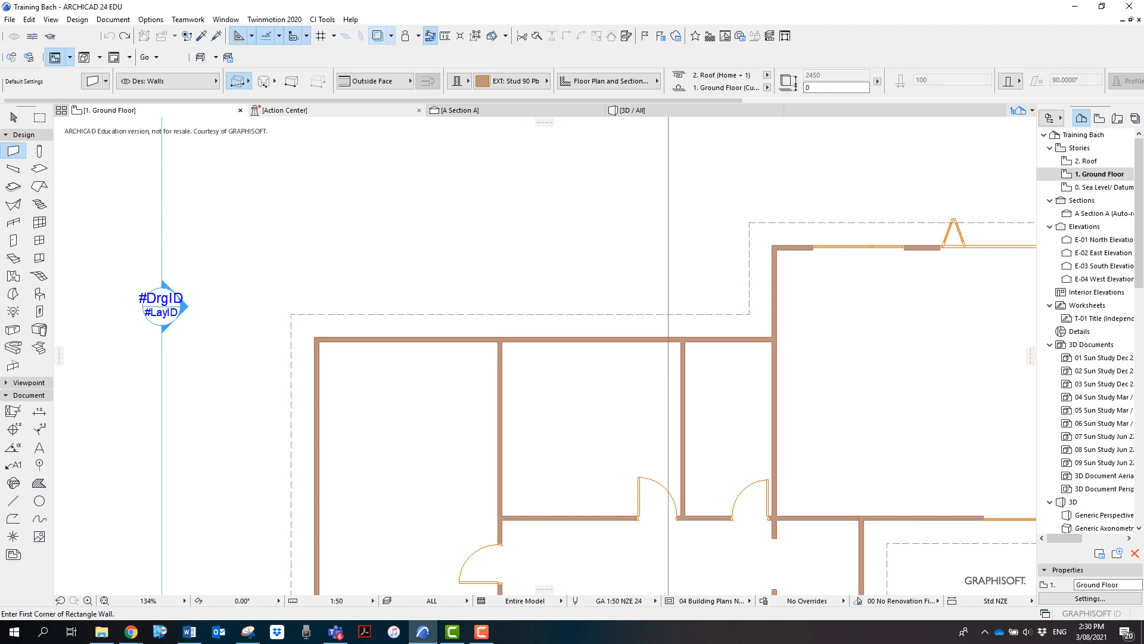
scroll(602, 354, "down", 3)
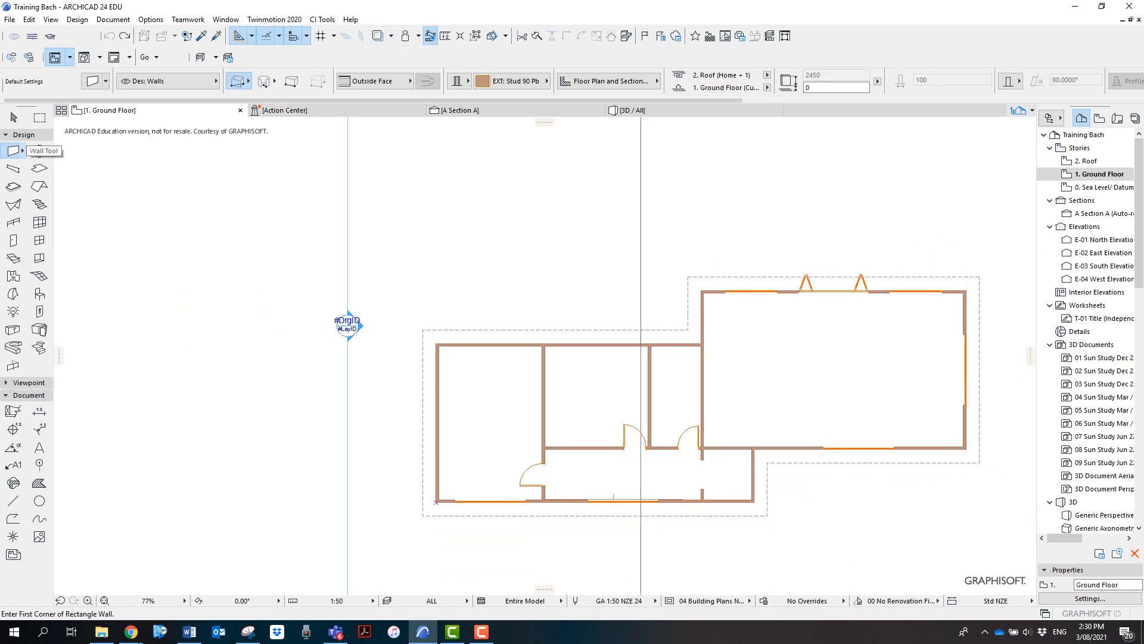
Enable the third surface override in the wall defaults with Paint - Titanium White, leave the surfaces unlinked, and accept the settings
double_click(18, 150)
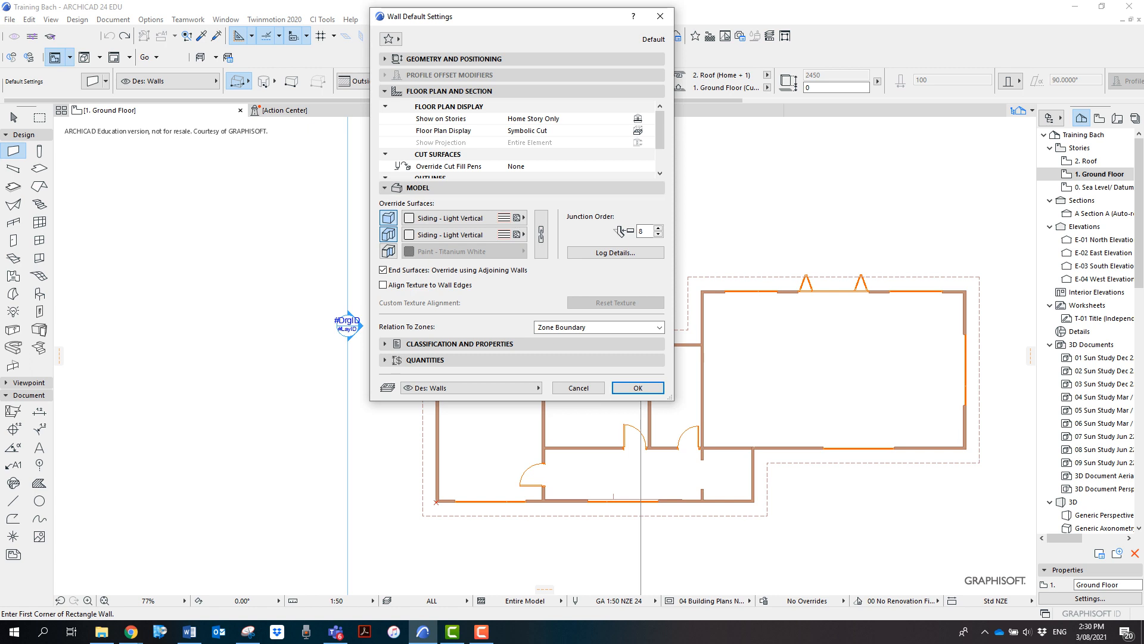
left_click(453, 218)
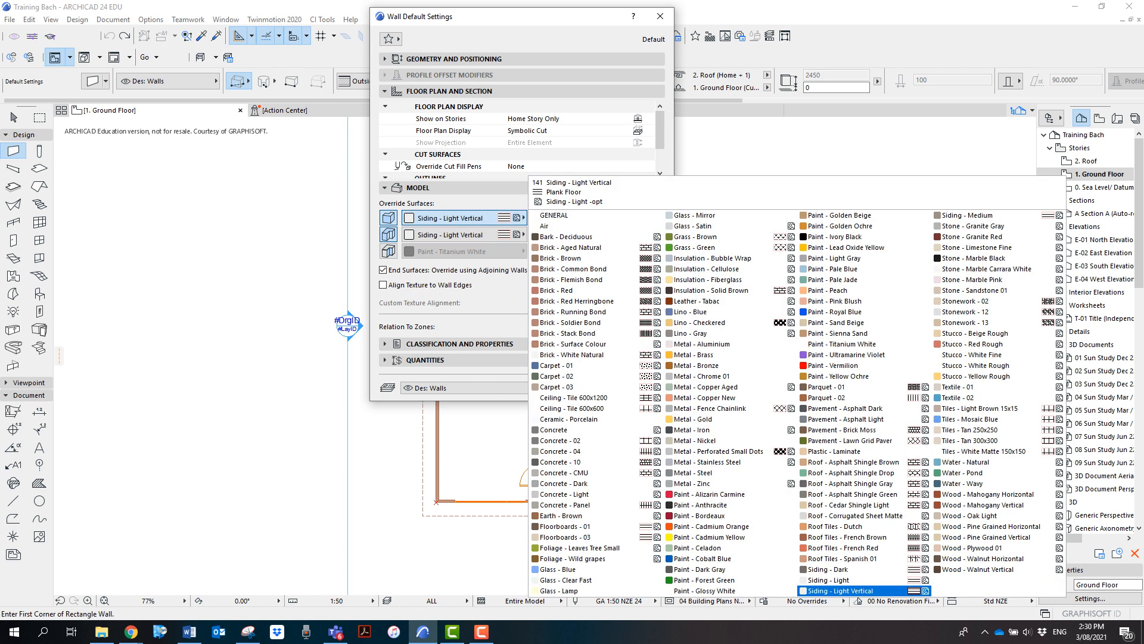
left_click(453, 218)
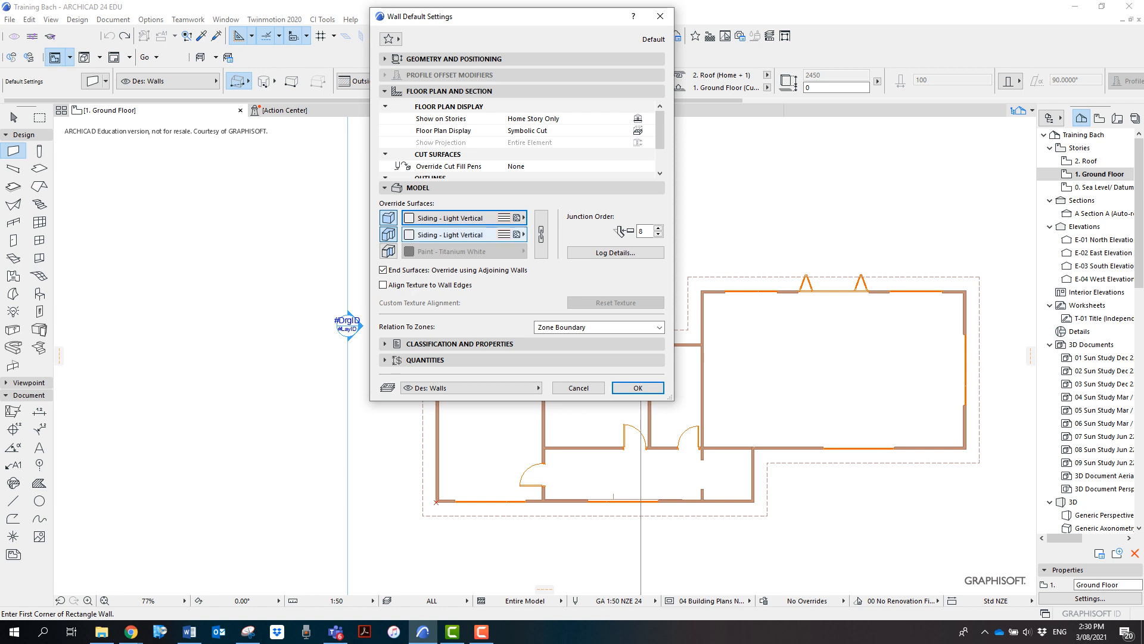
left_click(388, 251)
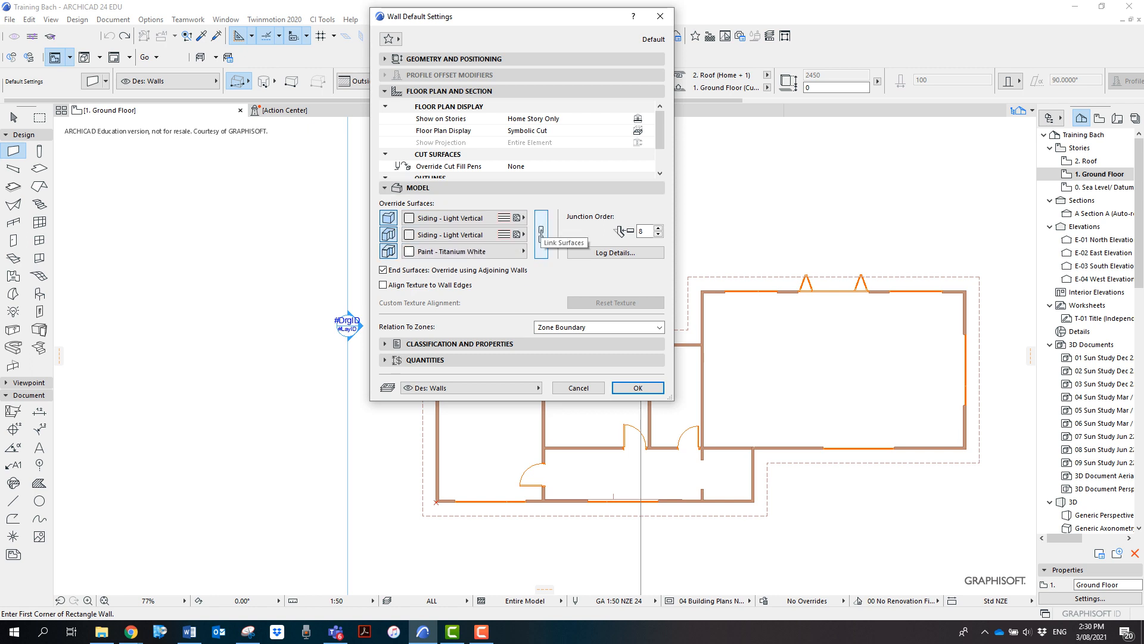
left_click(542, 233)
left_click(541, 233)
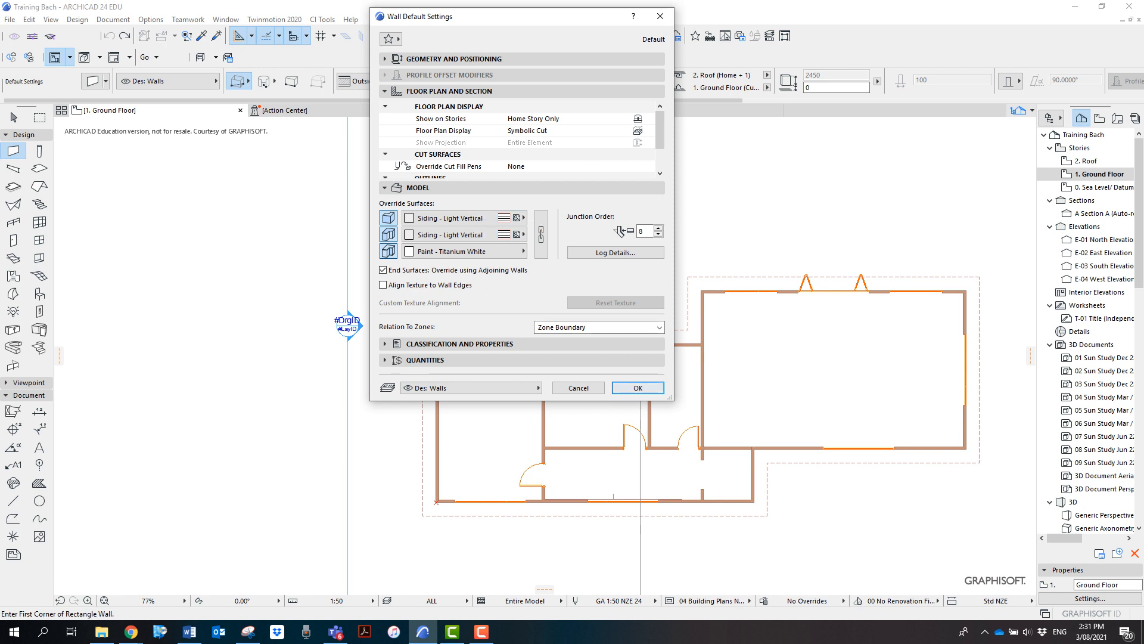
left_click(638, 388)
Draw a closed rectangle of walls about 9265 by 6798 mm in the empty area east of the existing house plan
scroll(216, 403, "down", 5)
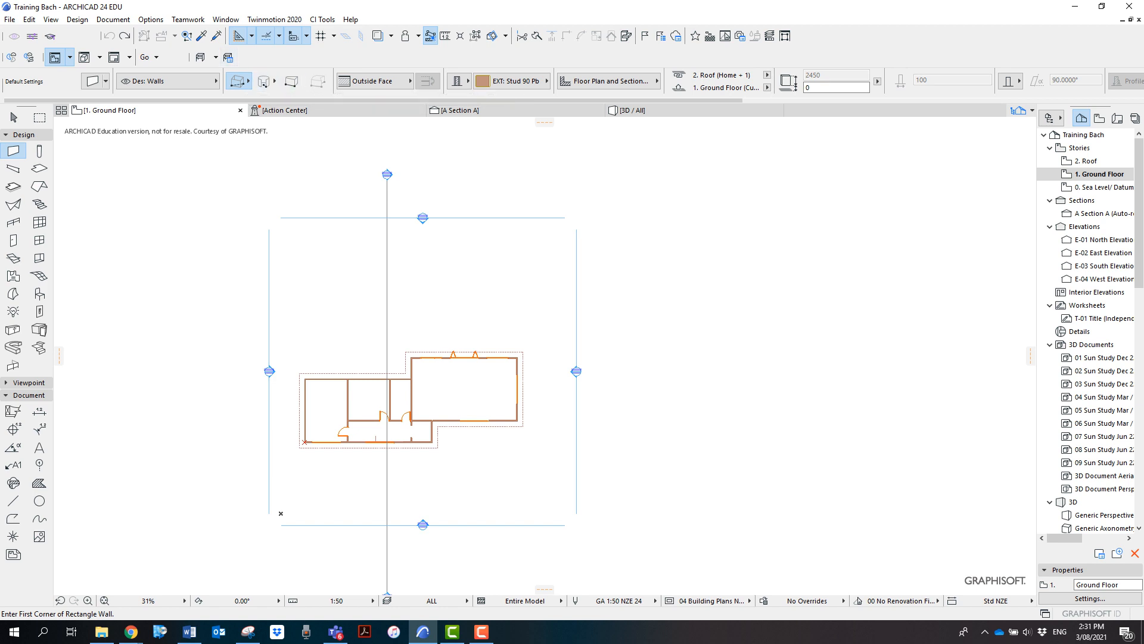
left_click(695, 469)
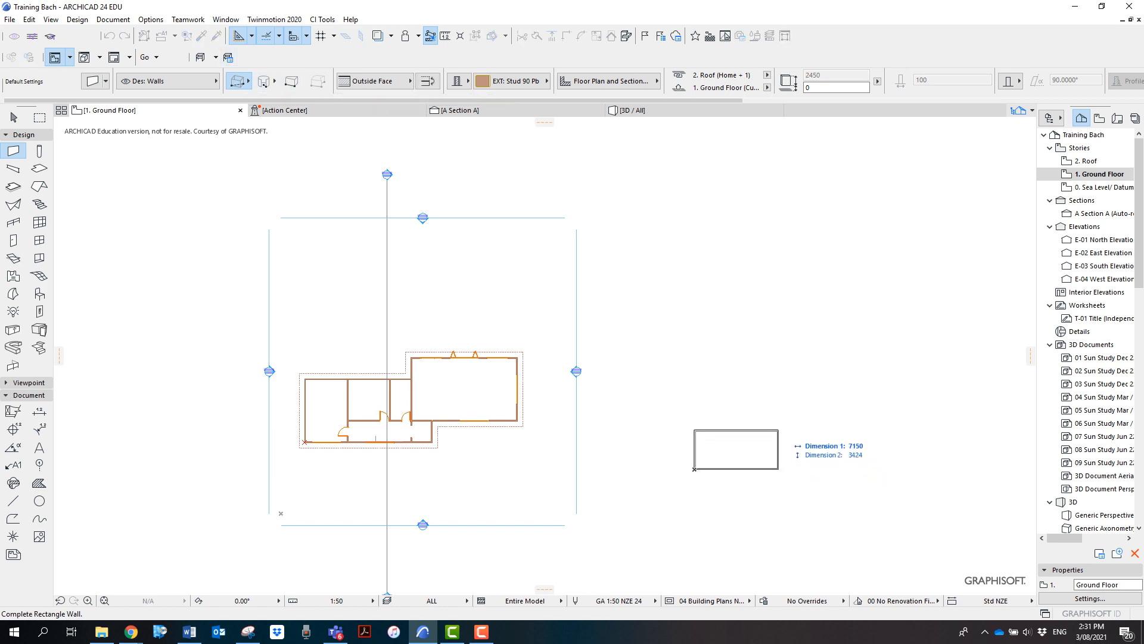
left_click(804, 389)
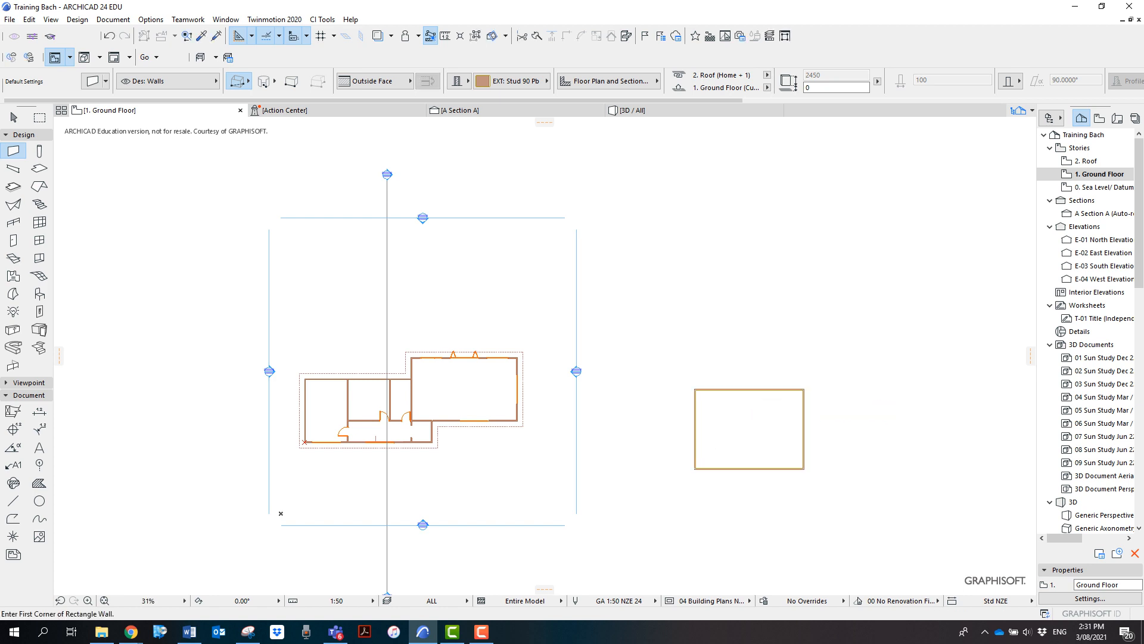
scroll(712, 429, "up", 7)
scroll(711, 429, "down", 3)
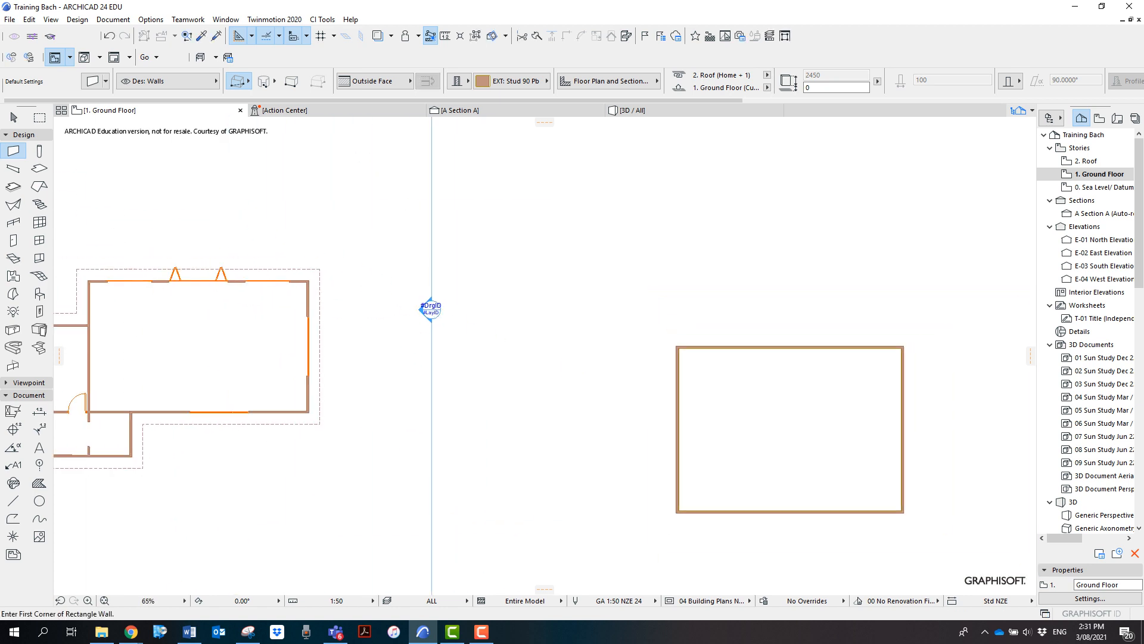
scroll(710, 429, "down", 2)
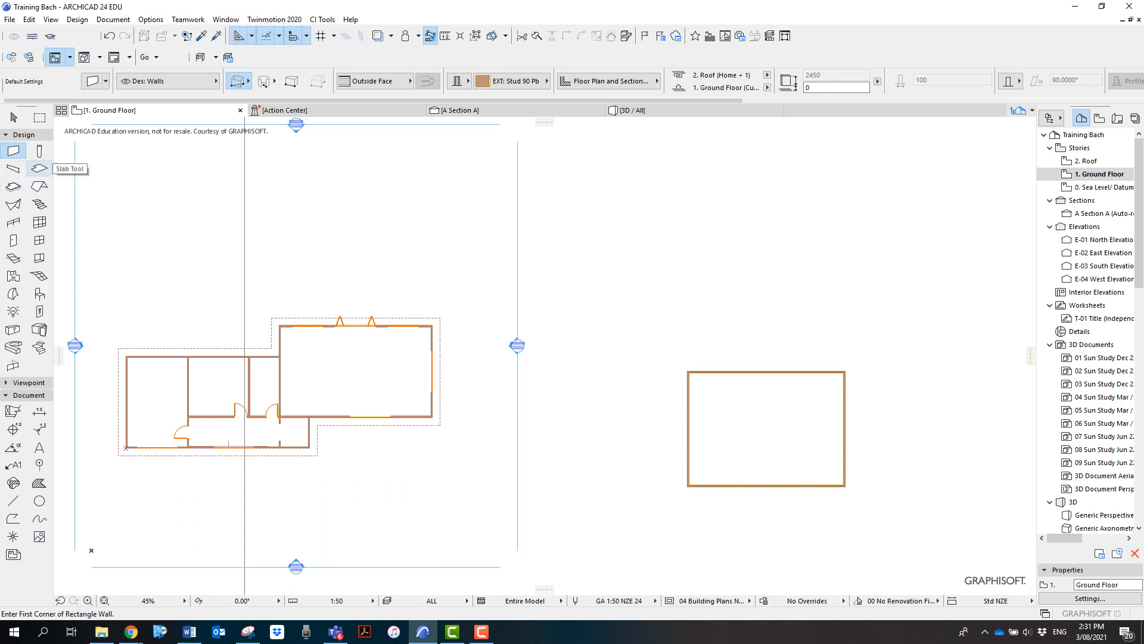
Open the slab default settings and review the basic and composite structure options, including the list of floor composites
double_click(39, 168)
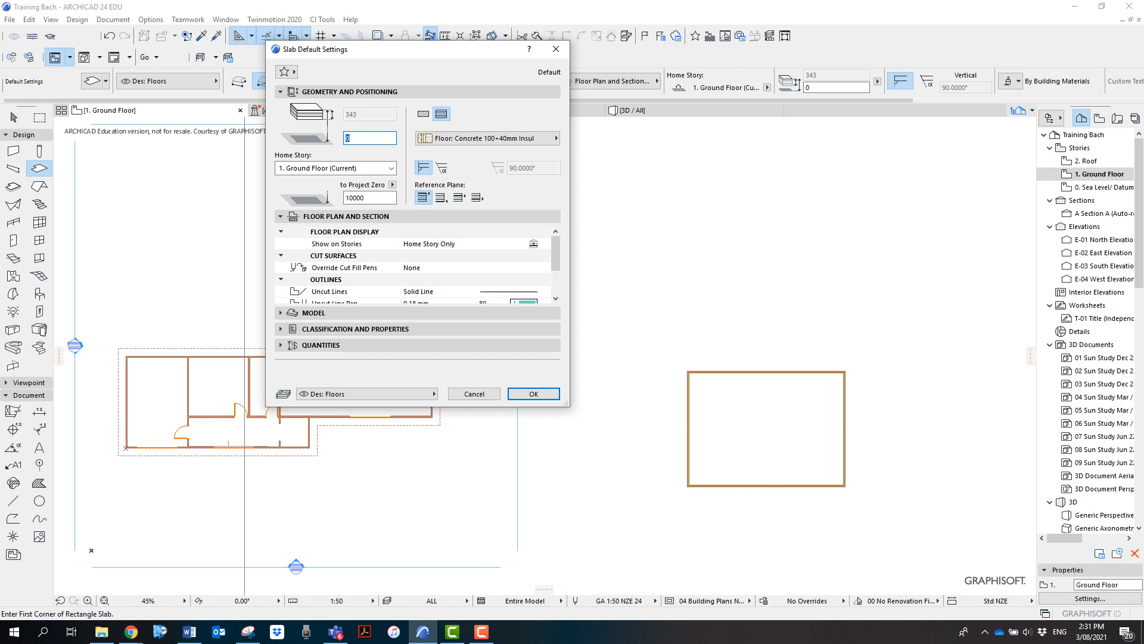
left_click_drag(431, 49, 489, 44)
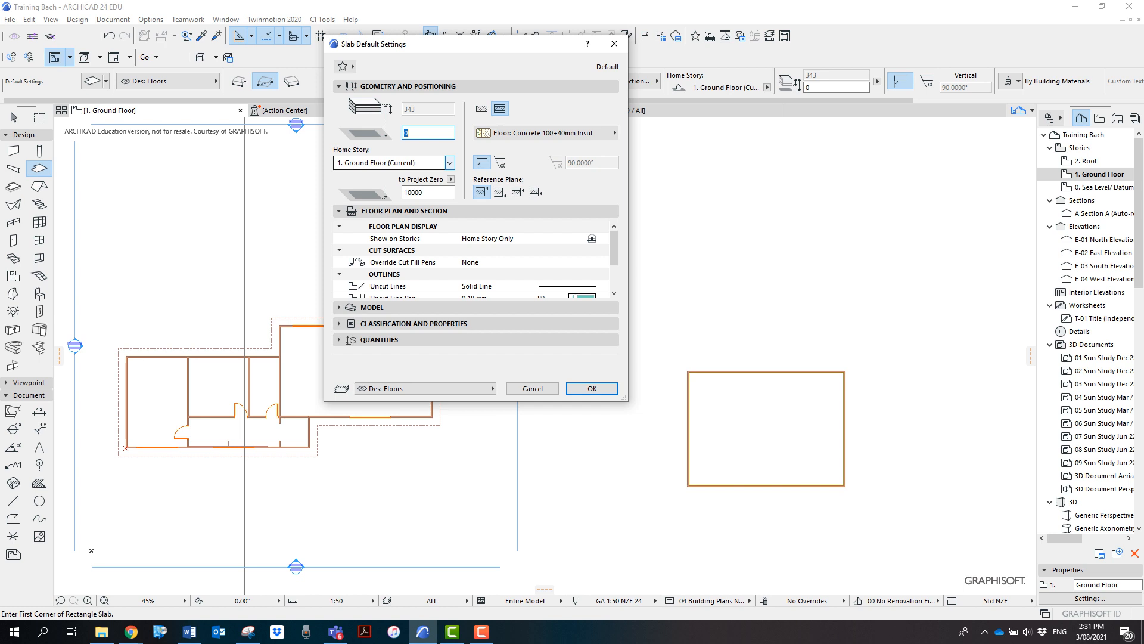
left_click(482, 109)
left_click(499, 109)
left_click(546, 132)
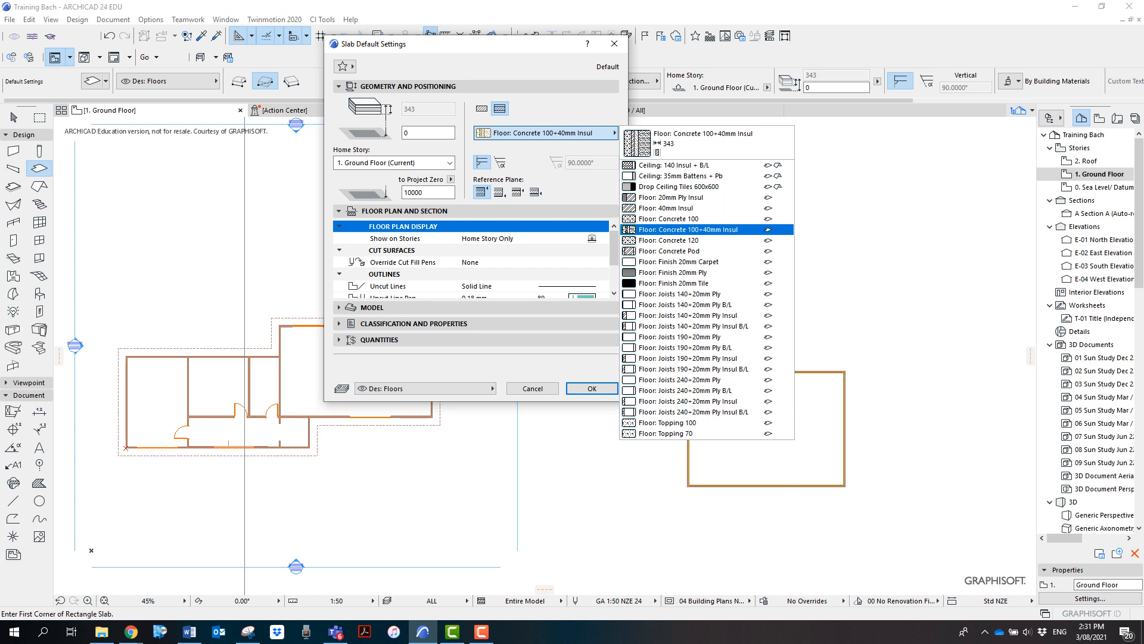
left_click(546, 133)
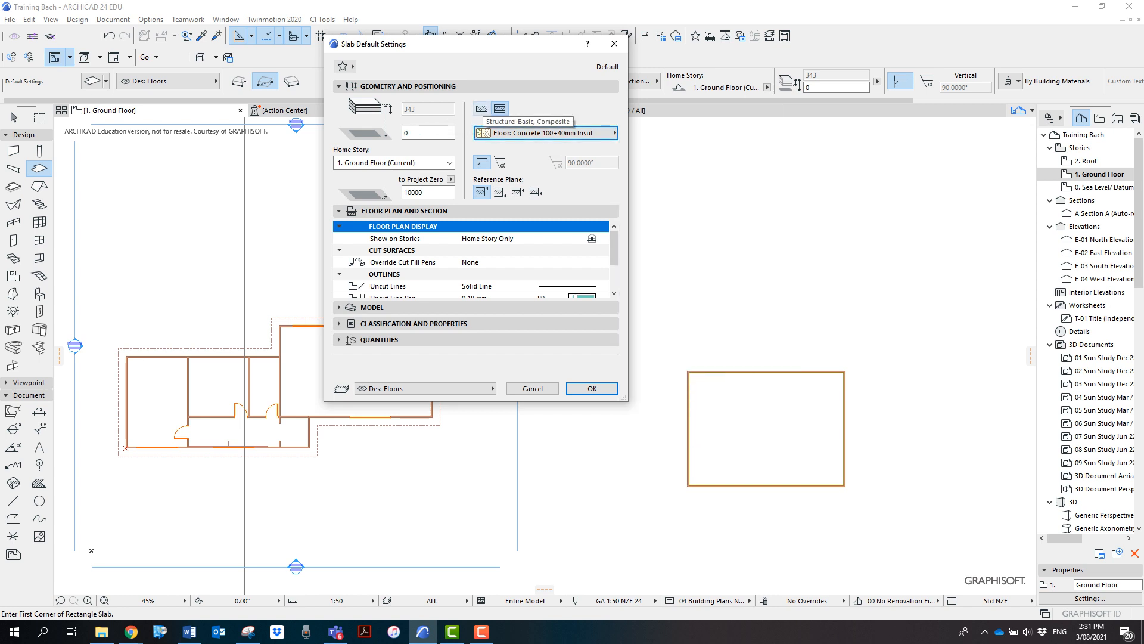
Switch the slab defaults to a basic structure with a thickness of 100 mm, keeping Concrete - Structural as the building material
left_click(482, 108)
double_click(419, 110)
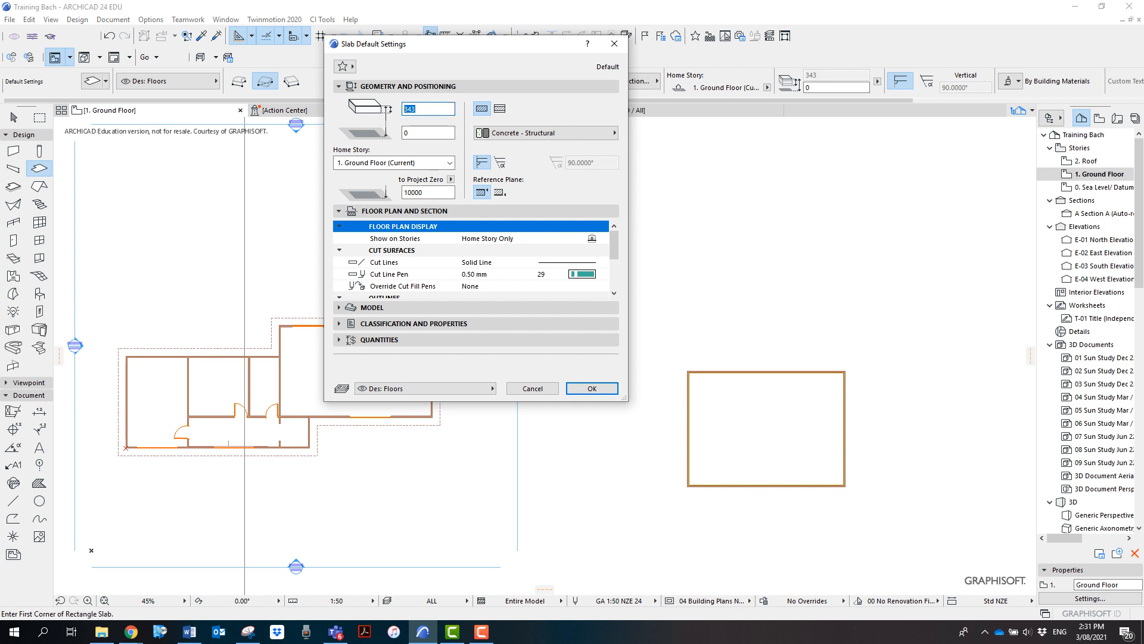
type("100")
left_click(545, 133)
left_click(545, 133)
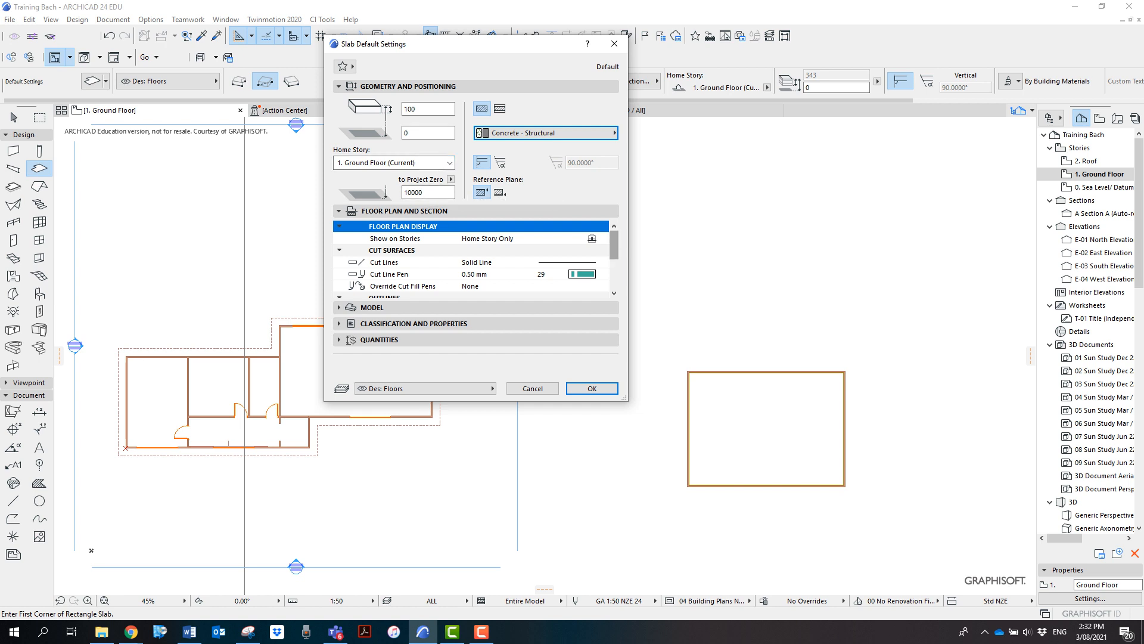
Try cover fills in the slab's floor plan display, browse the available fill patterns, and switch cover fills off again
scroll(471, 260, "down", 3)
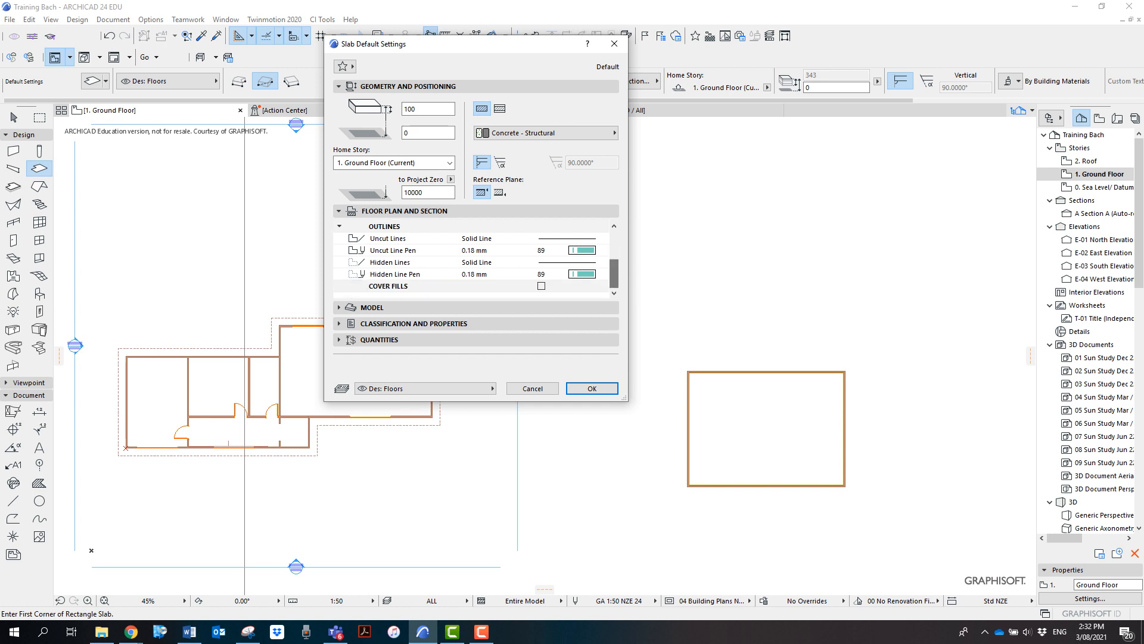
left_click(541, 286)
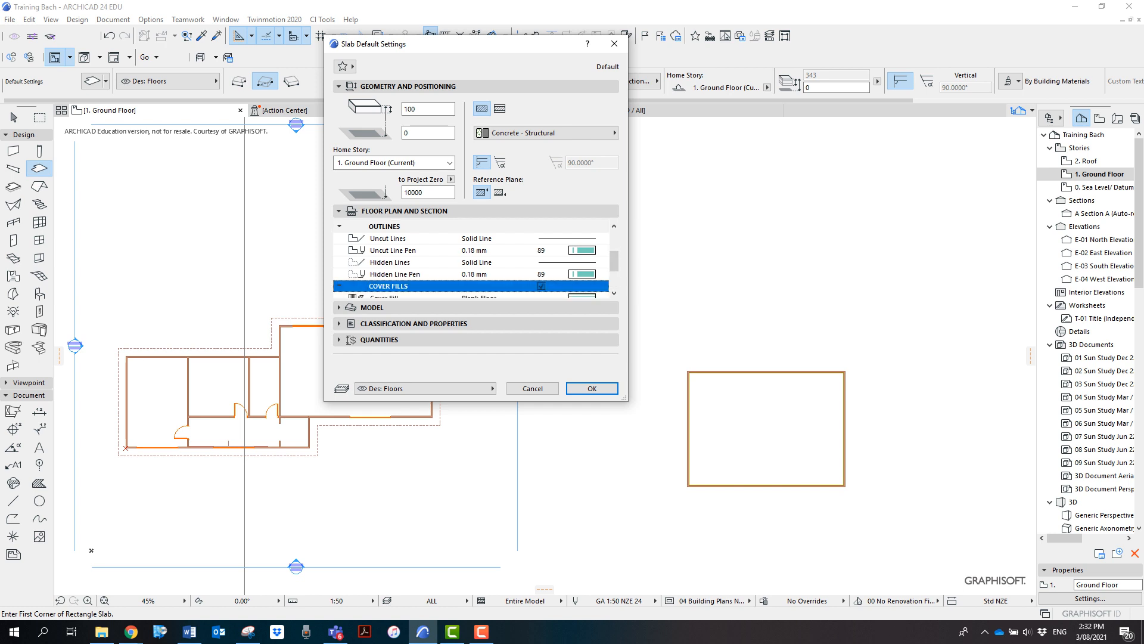
scroll(603, 280, "down", 3)
left_click(587, 238)
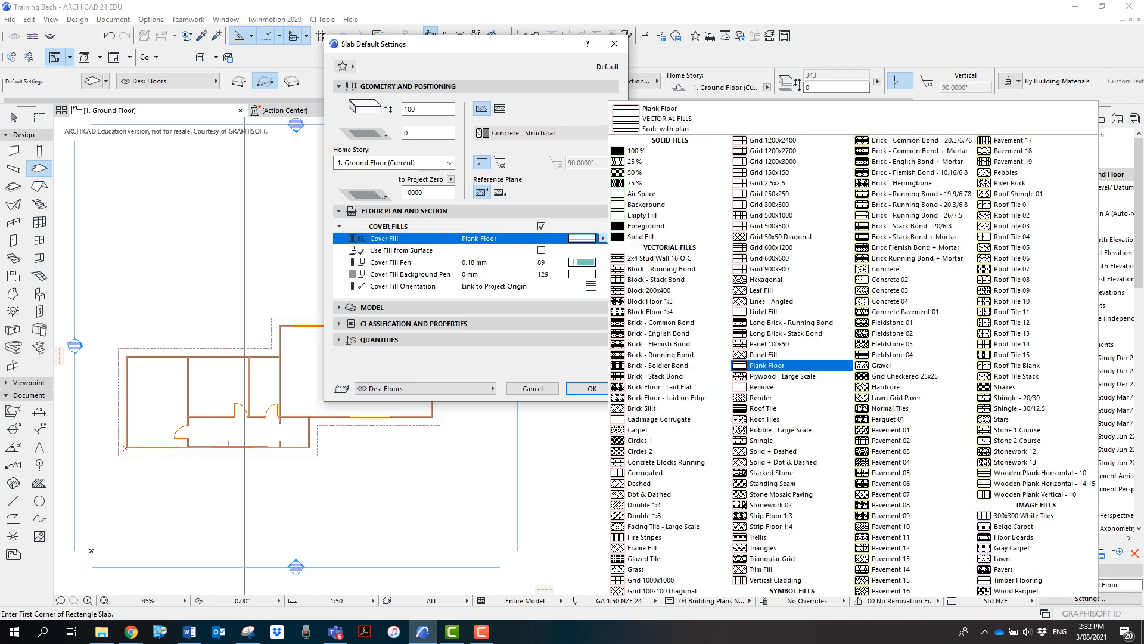
key("Escape")
left_click(614, 227)
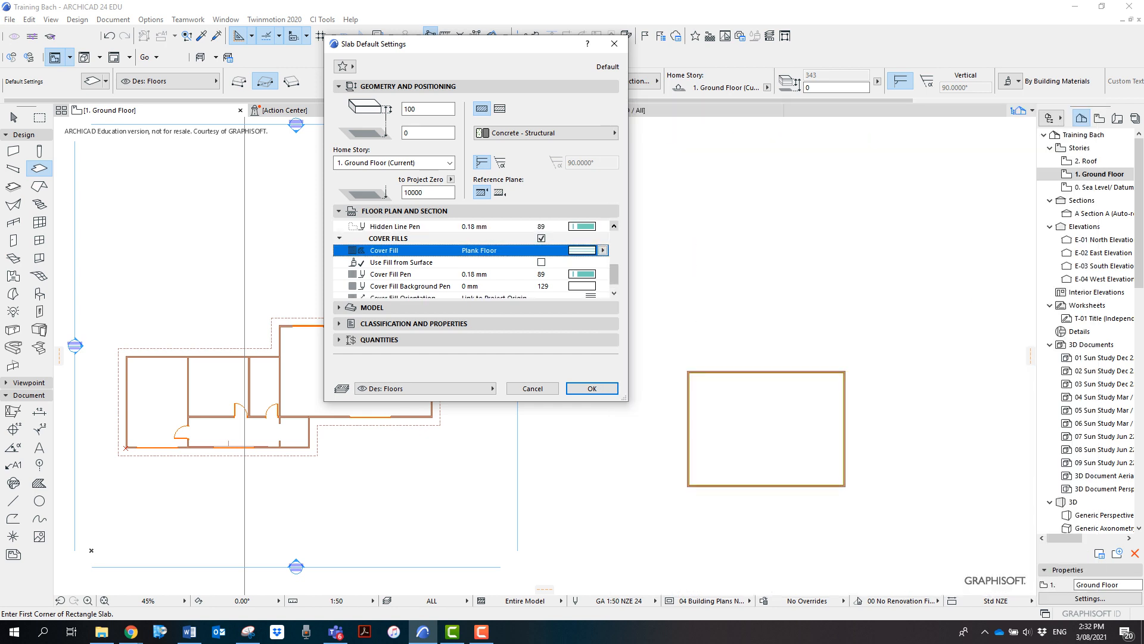
left_click(613, 227)
left_click(541, 250)
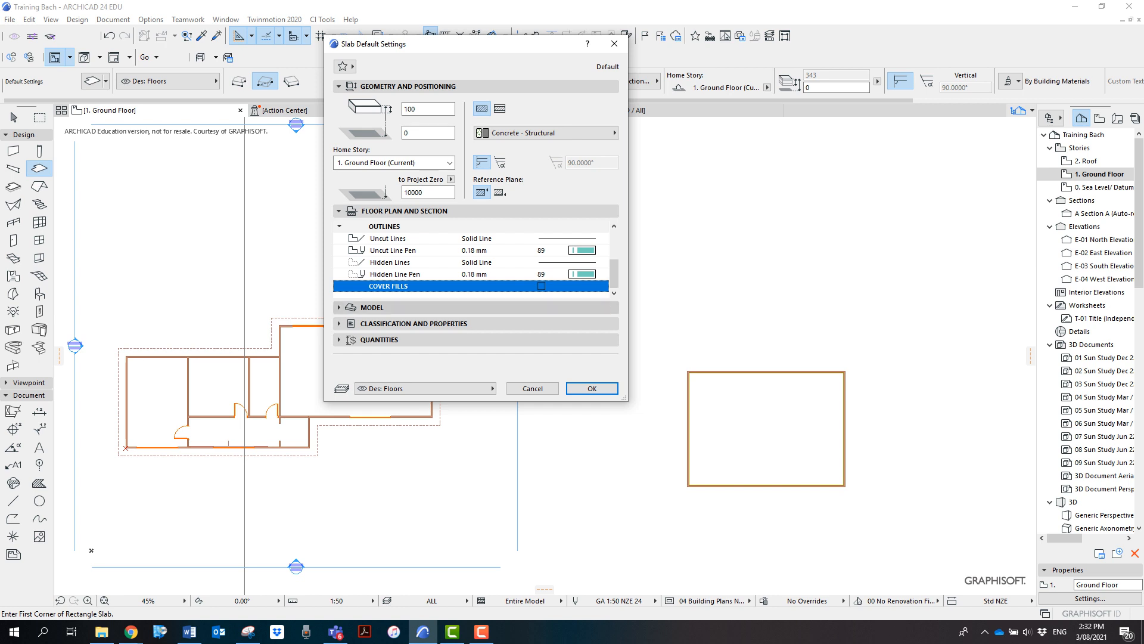
Link the slab's three override surfaces so all use Concrete - Panel, and accept the slab defaults
left_click(369, 307)
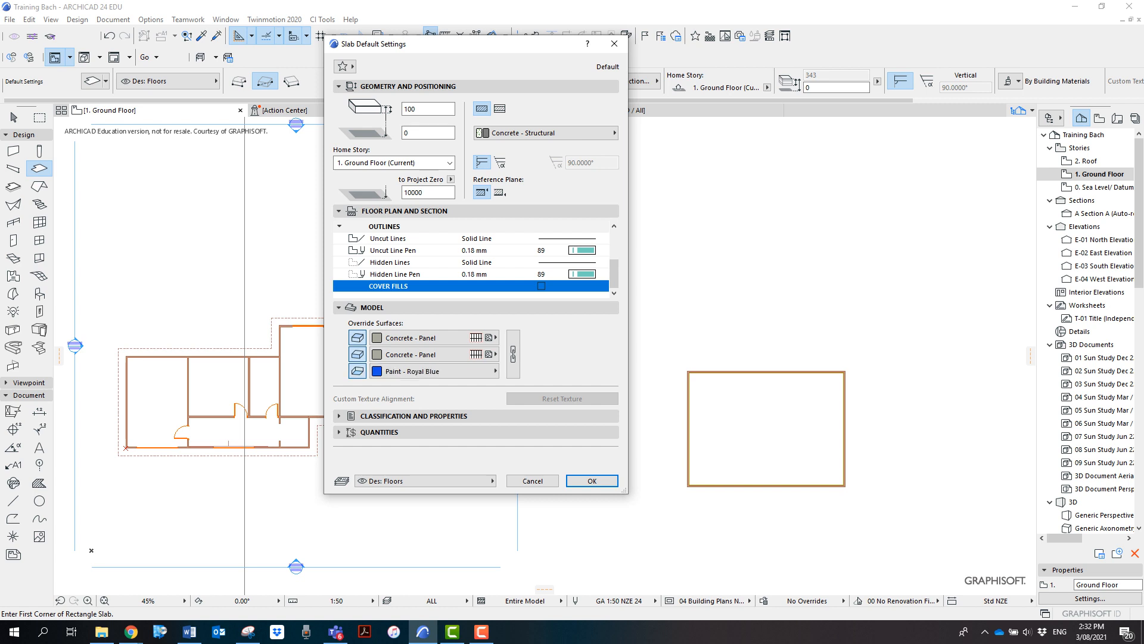
left_click(513, 354)
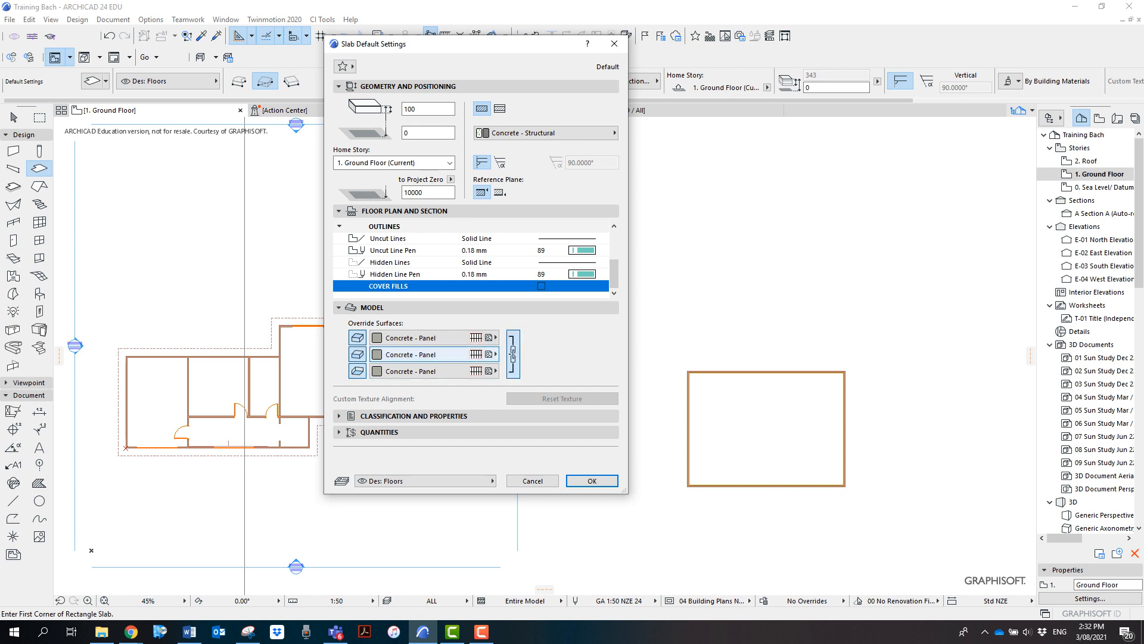
left_click(591, 481)
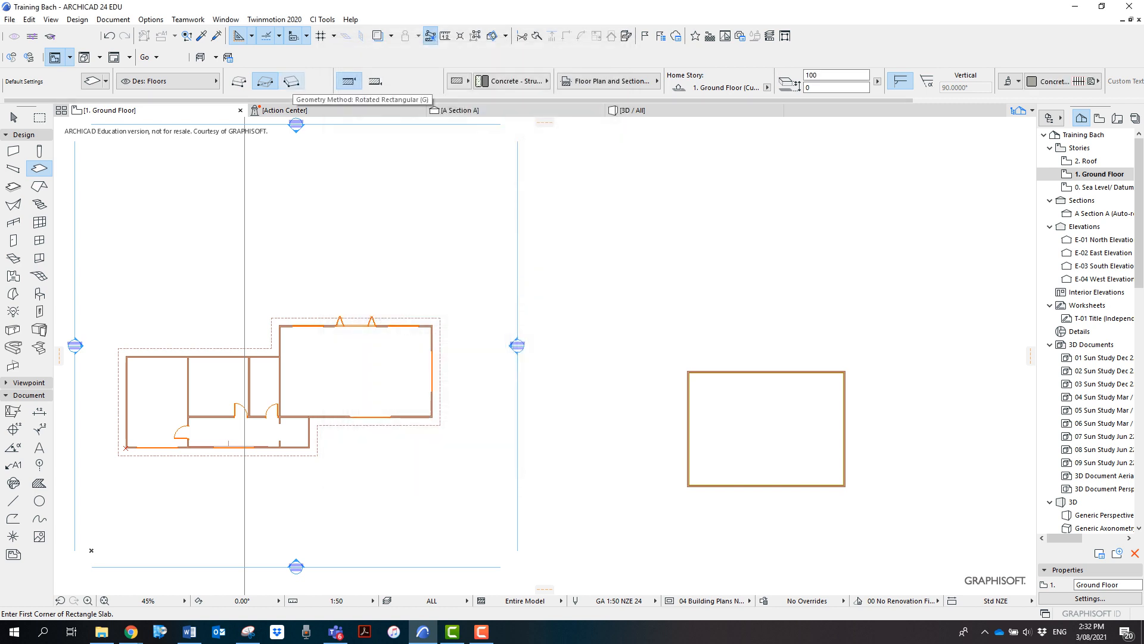
Draw a slab about 9265 by 6798 mm with the Rotated Rectangular method, snapping to the outer corners of the new wall rectangle
left_click(291, 81)
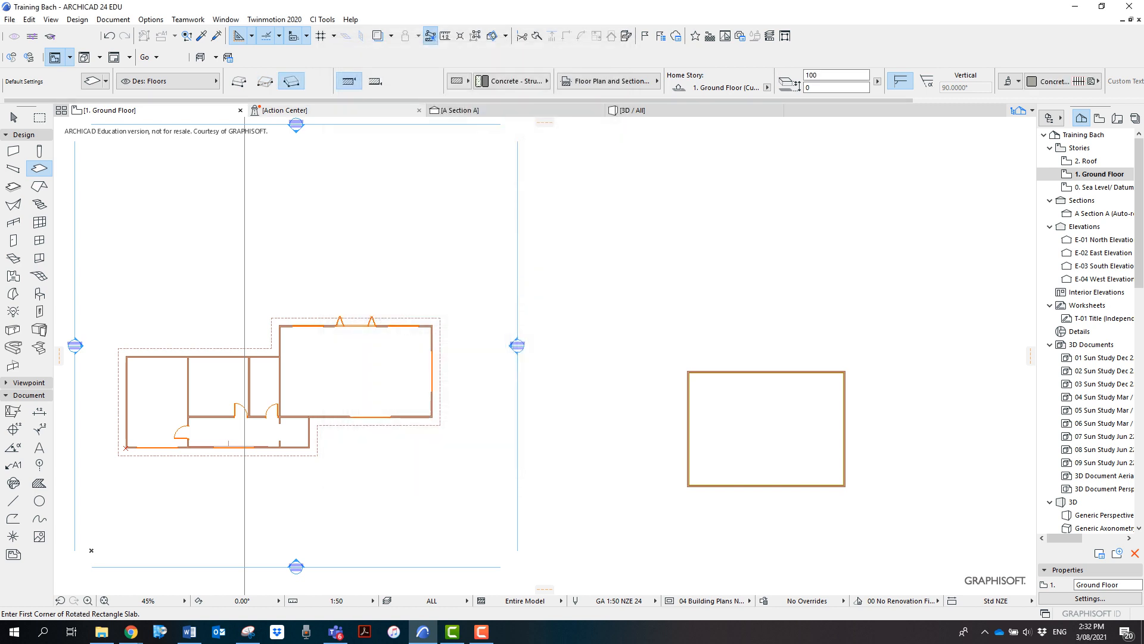
scroll(769, 420, "up", 5)
middle_click_drag(770, 420, 723, 383)
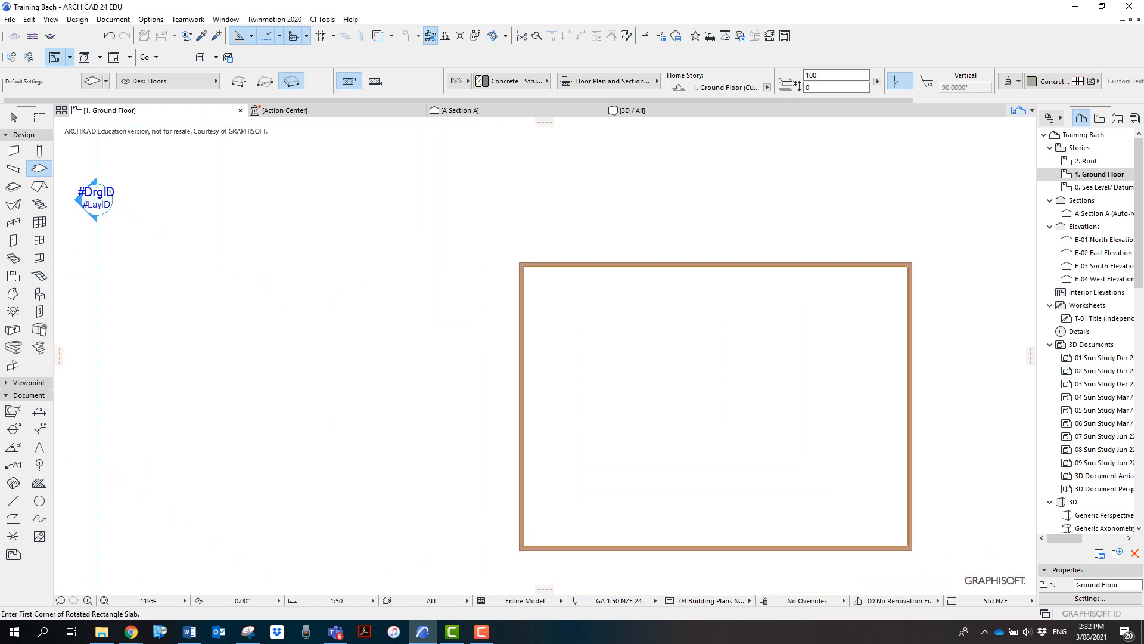
left_click(519, 263)
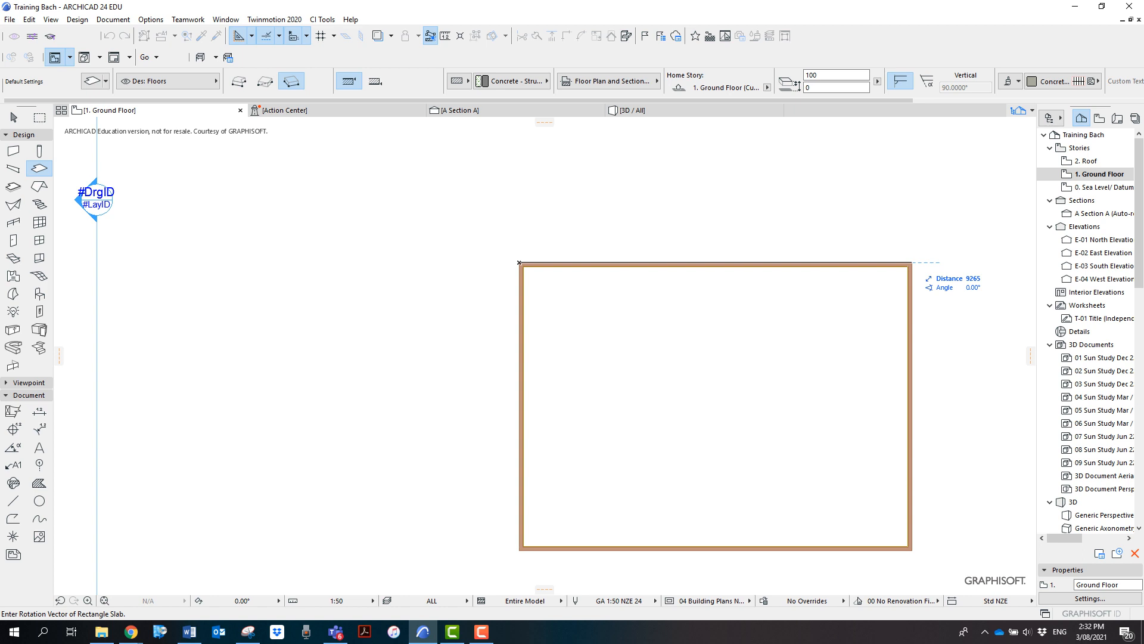
left_click(912, 263)
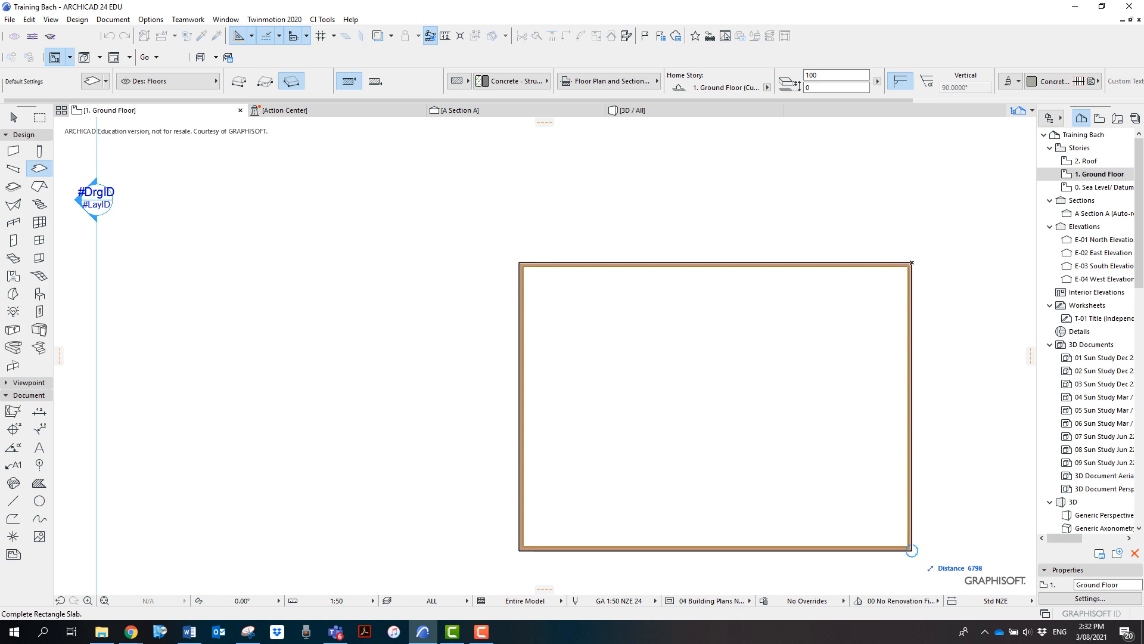
left_click(911, 549)
scroll(766, 390, "down", 3)
middle_click_drag(766, 390, 693, 365)
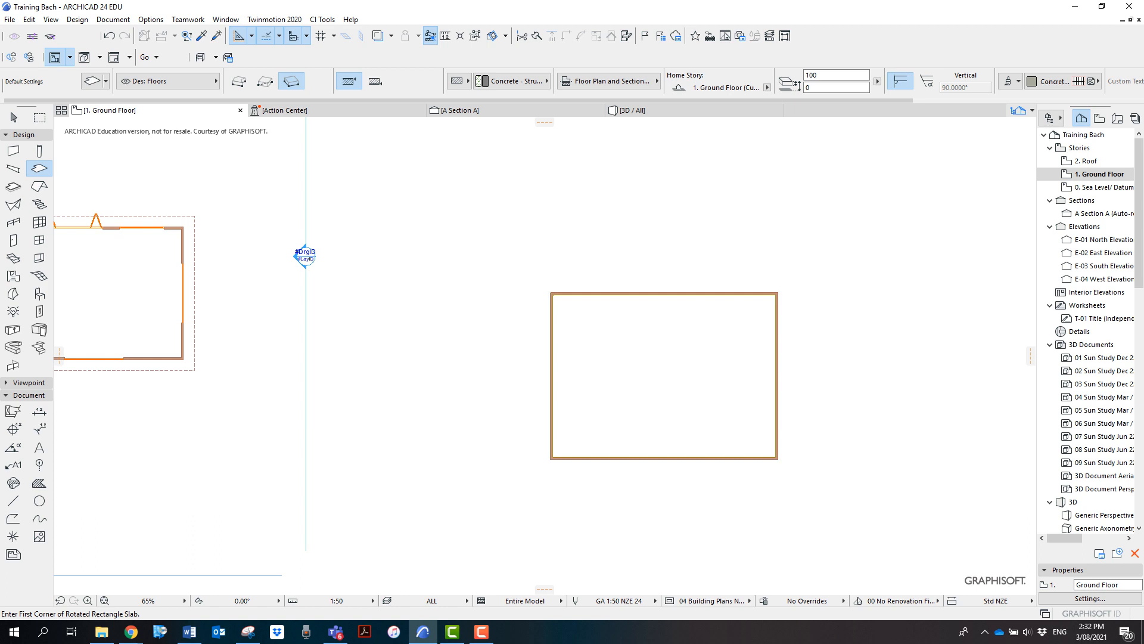
Start the Roof tool, compare the single-plane and multi-plane geometry methods, and choose multi-plane
left_click(39, 186)
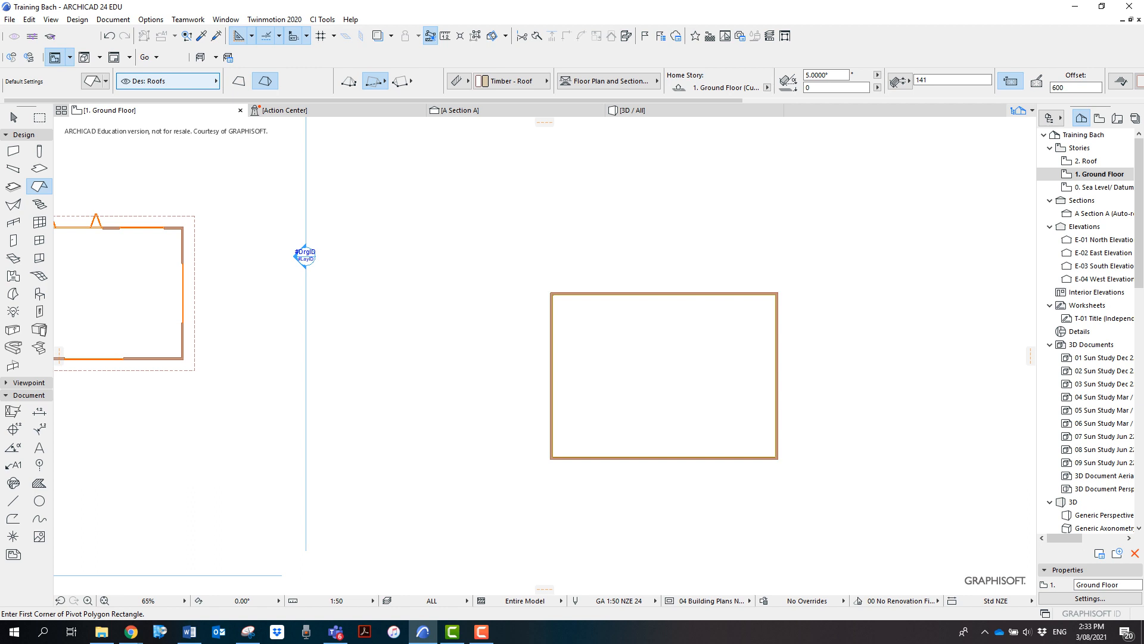
left_click(238, 81)
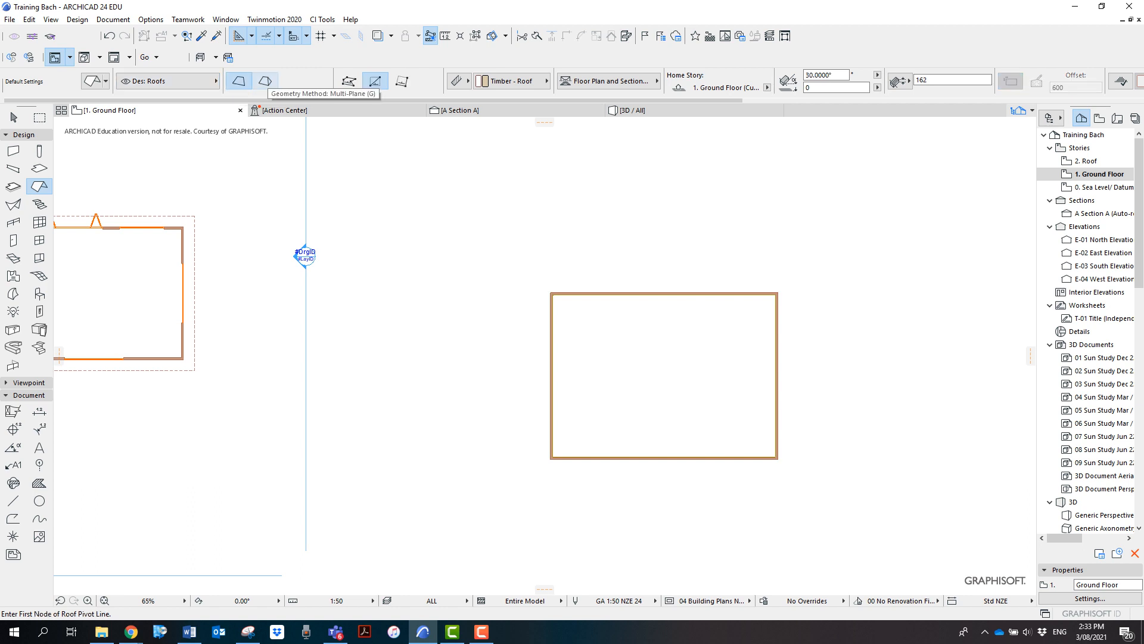
left_click(266, 81)
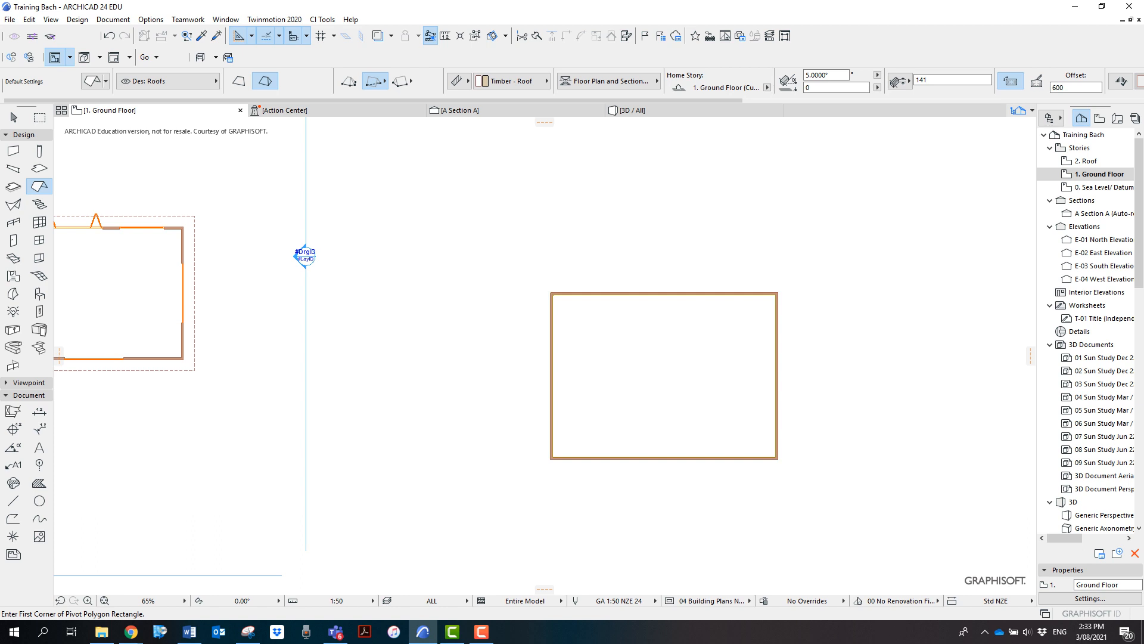
left_click(238, 80)
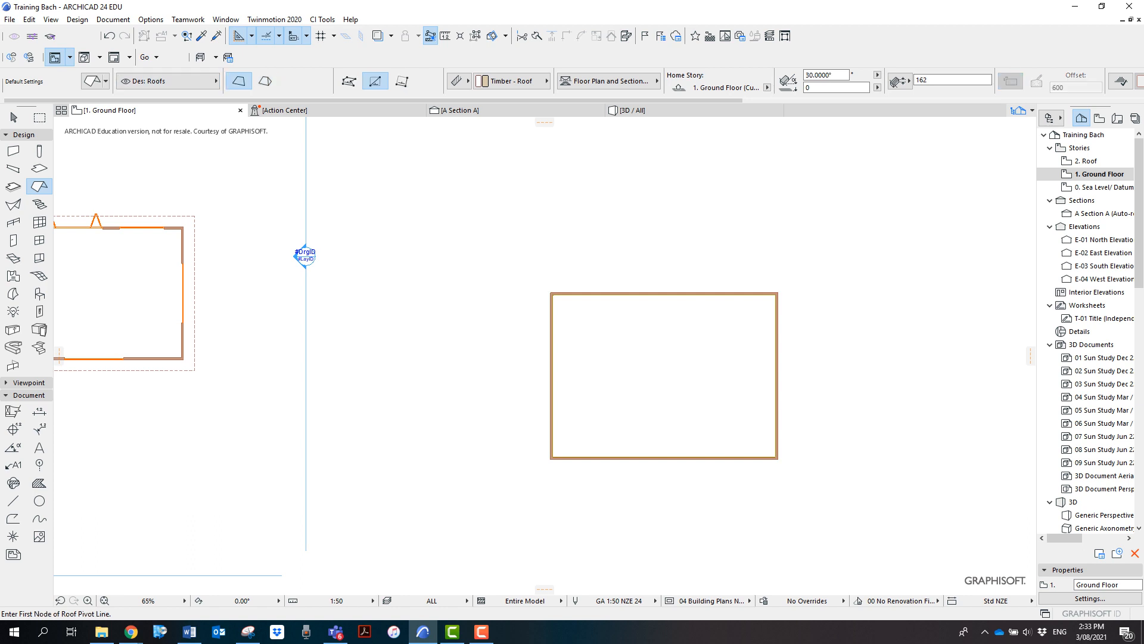
left_click(266, 80)
Try the rotated gable construction method and look over the roof default settings without changing them
left_click(374, 81)
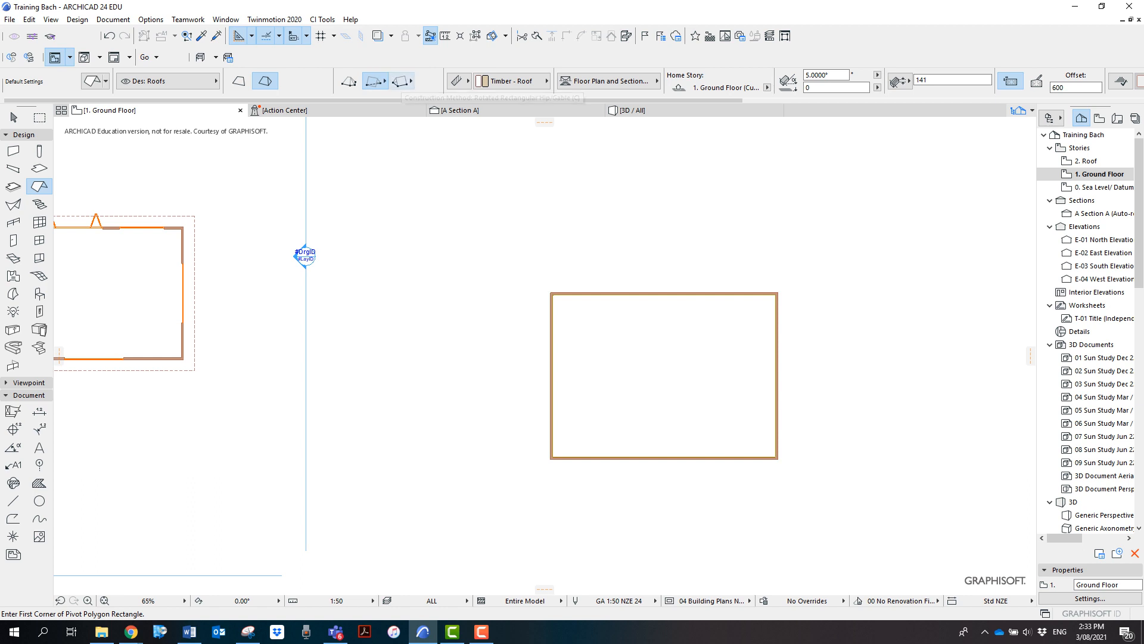
left_click(403, 82)
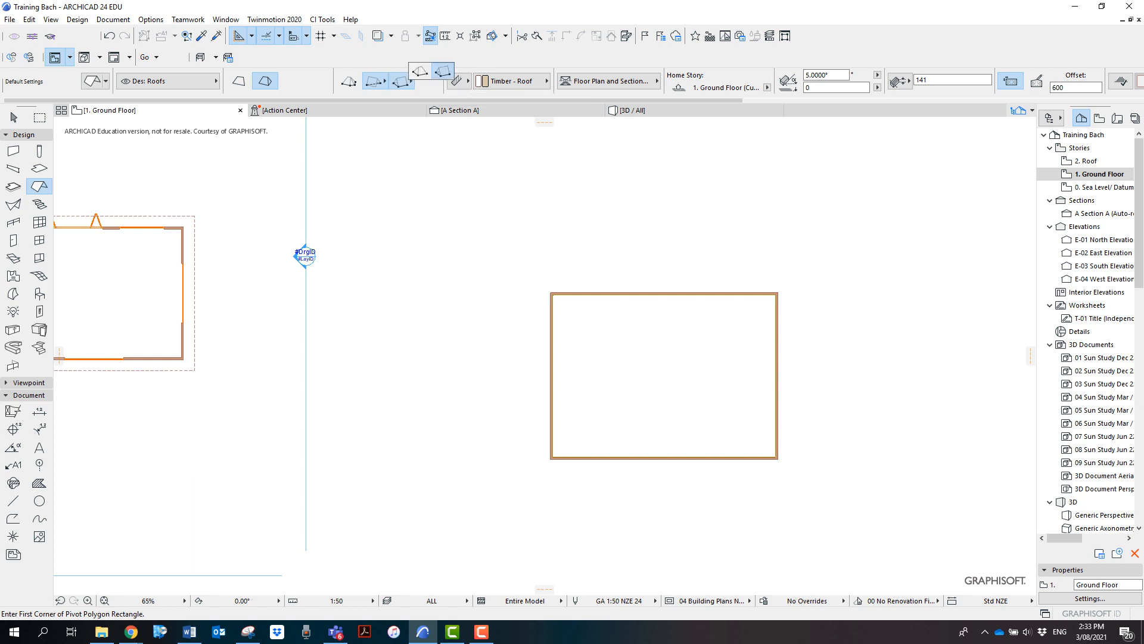
left_click(442, 70)
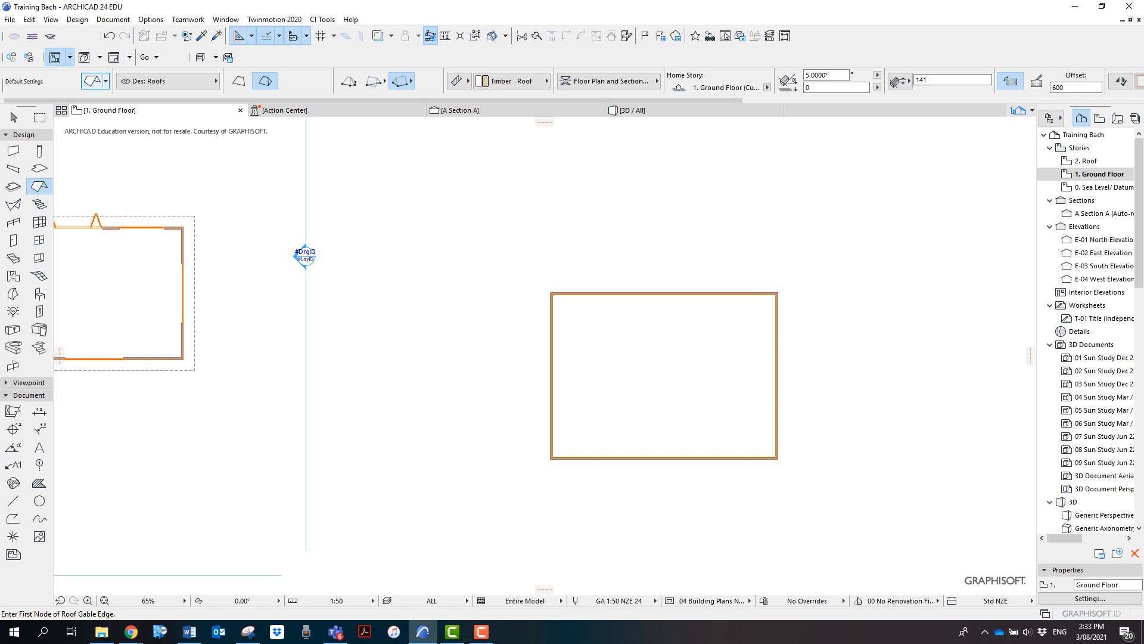
left_click(94, 80)
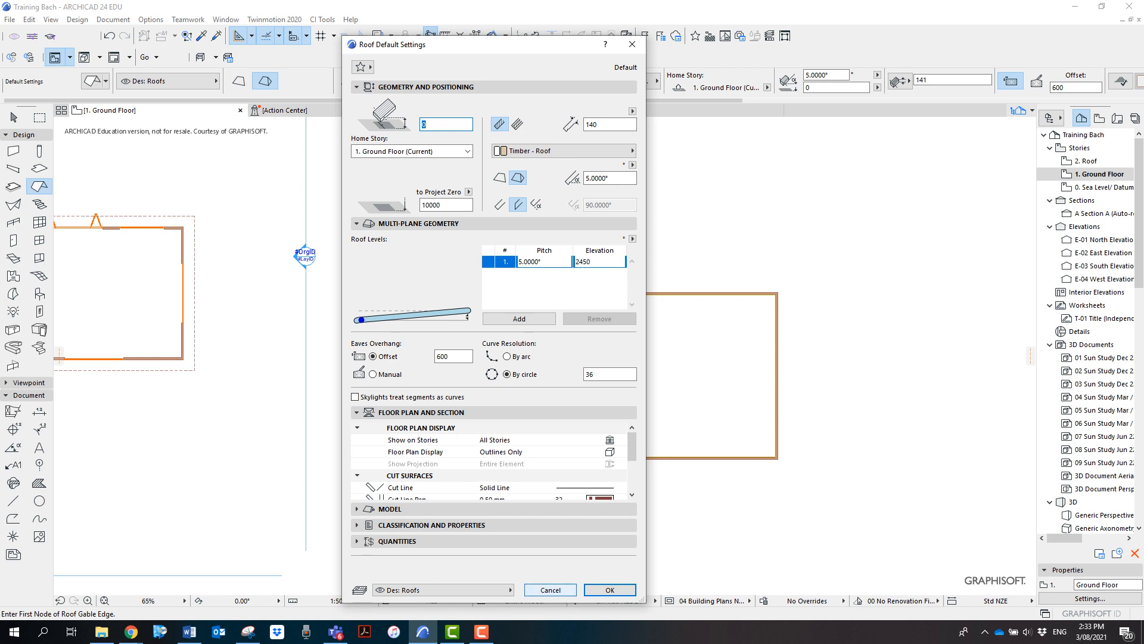
left_click(550, 590)
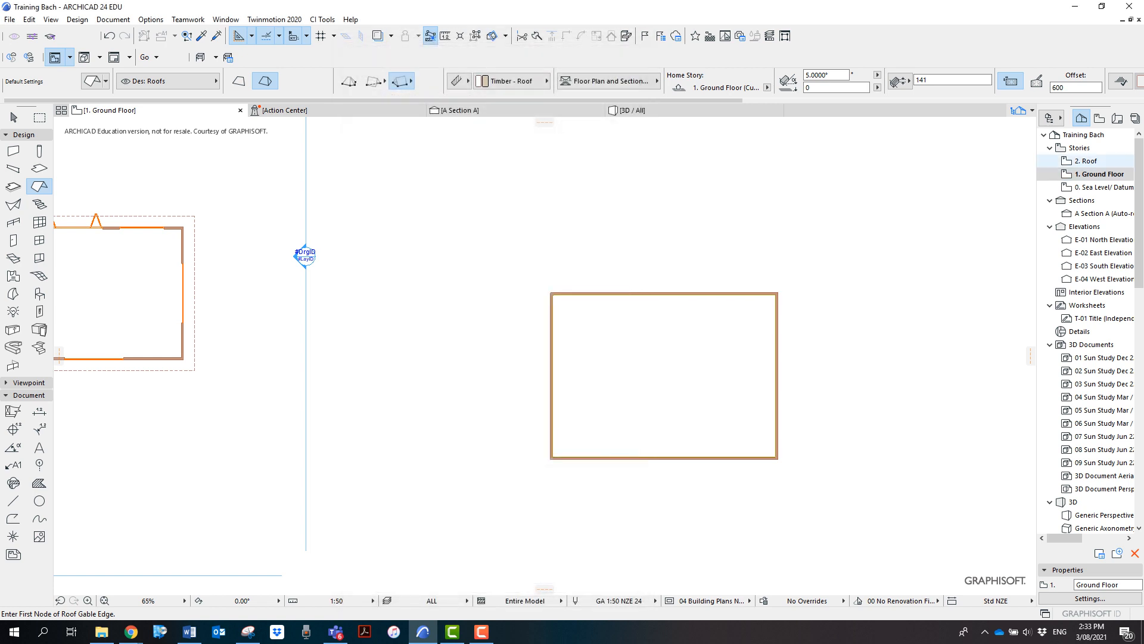
Open the Roof story plan and show the Ground Floor as its trace reference
double_click(1086, 161)
scroll(417, 307, "down", 2)
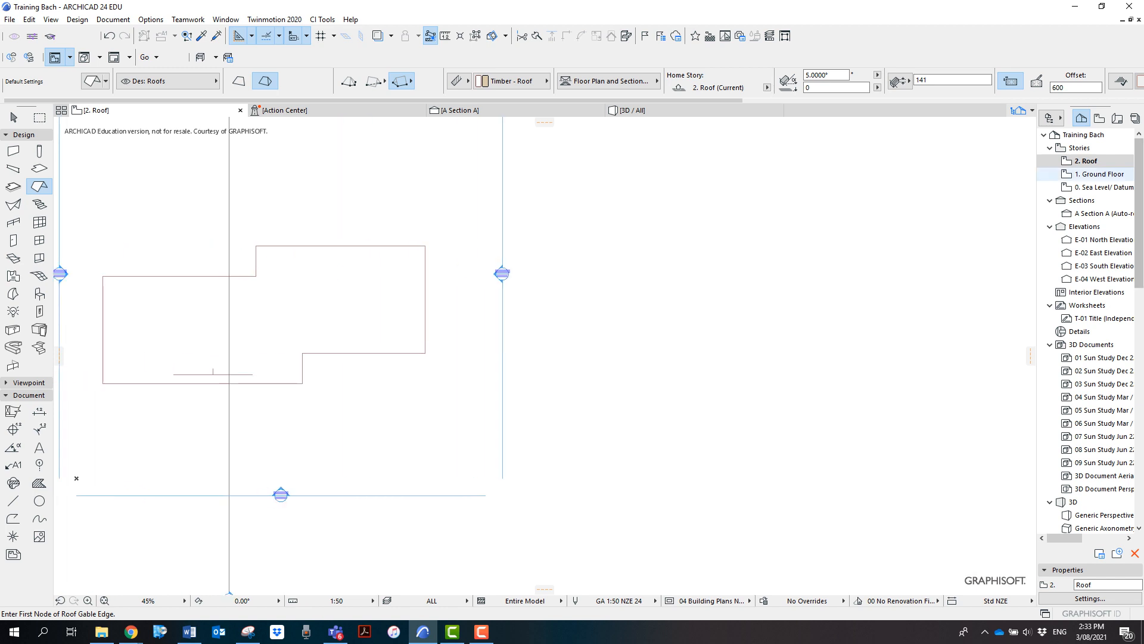
right_click(1100, 174)
left_click(1045, 247)
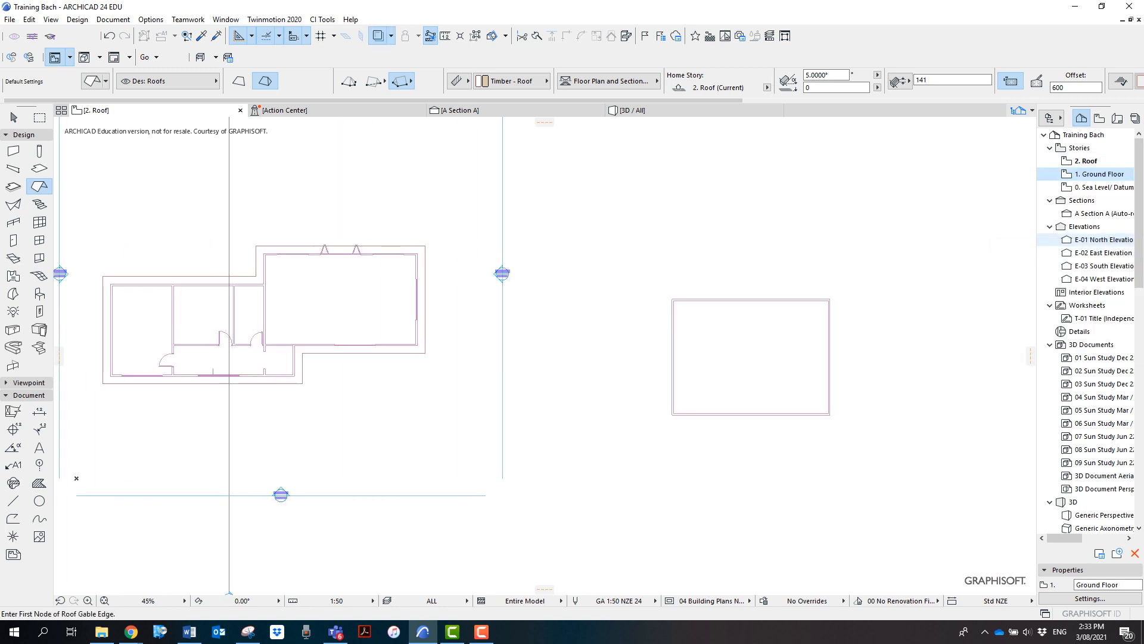
scroll(759, 402, "up", 2)
scroll(805, 388, "down", 1)
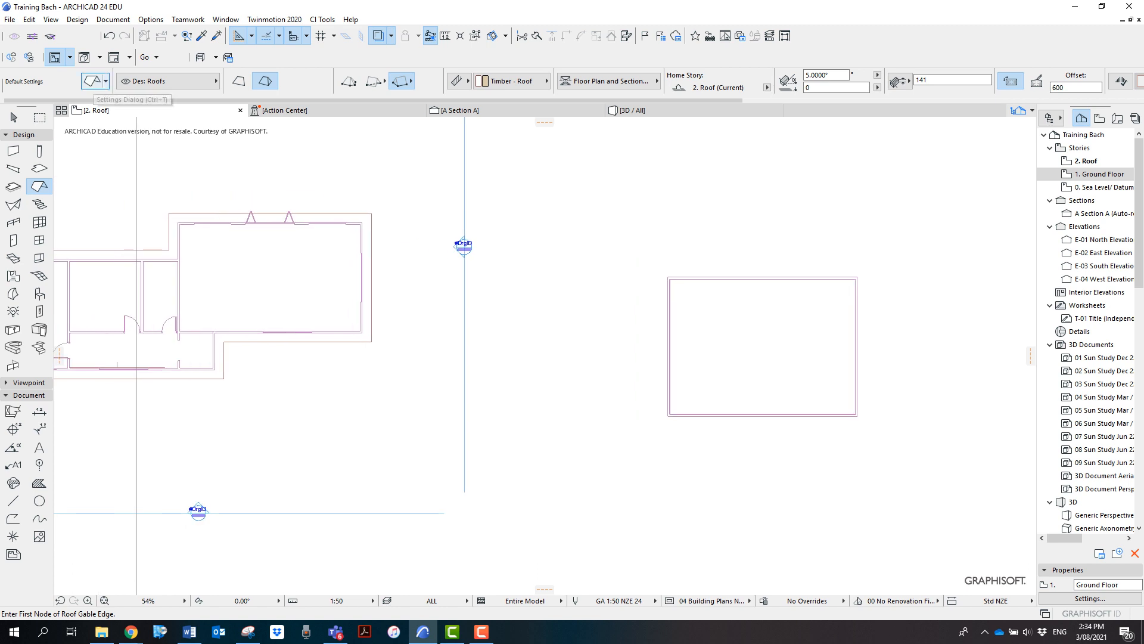
Check the roof defaults on the Roof story, and choose the rotated rectangular hip construction method
left_click(93, 81)
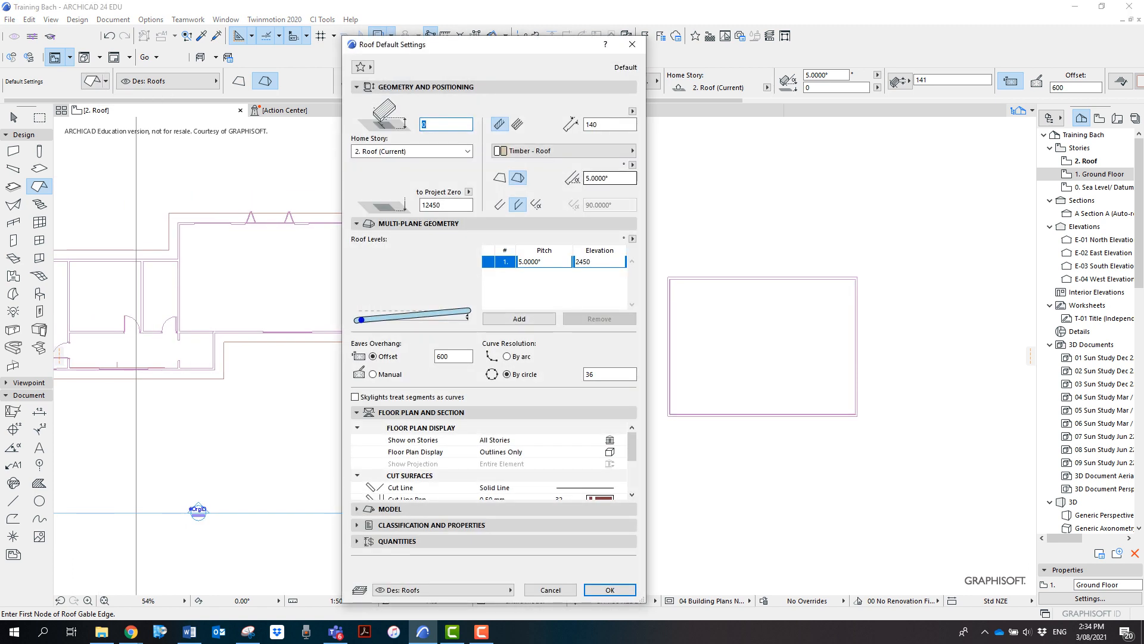
left_click(550, 590)
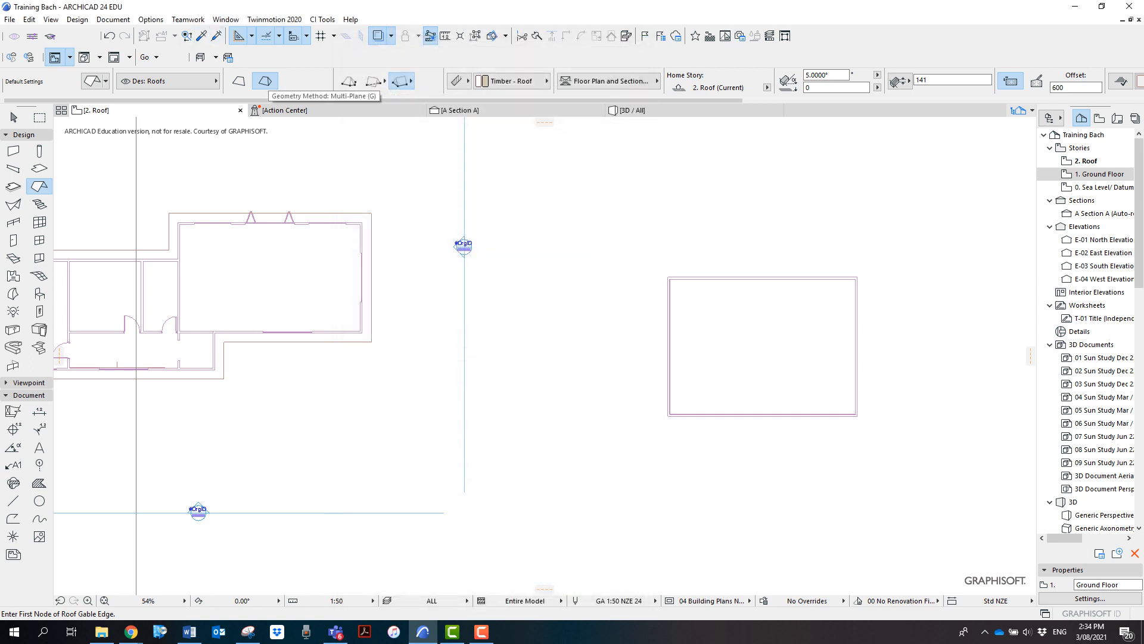
left_click(410, 81)
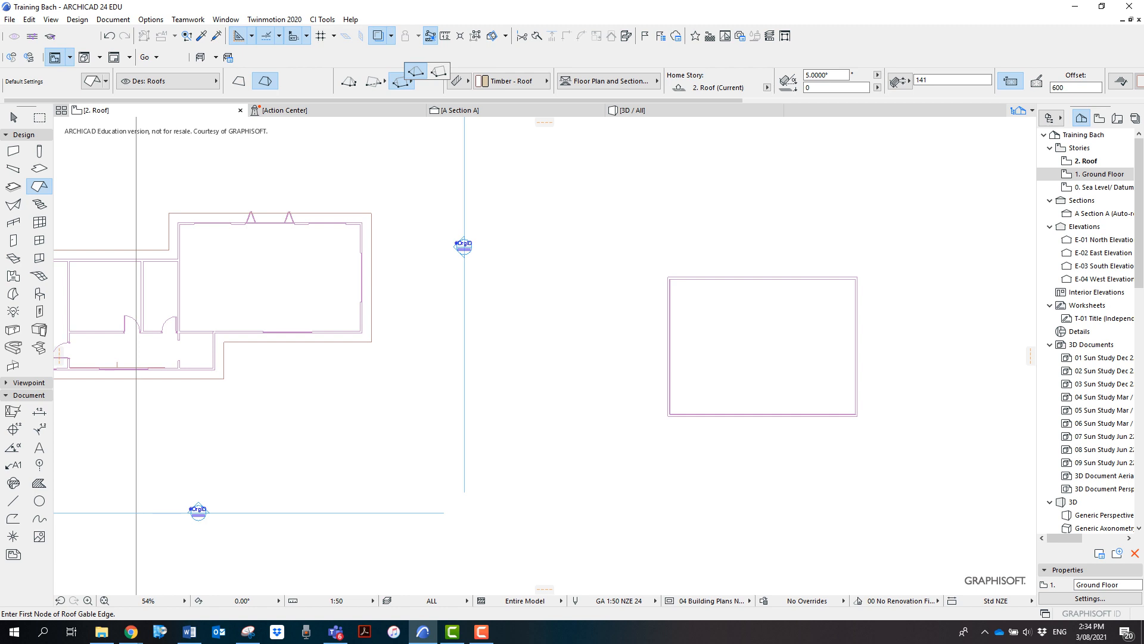
left_click(416, 71)
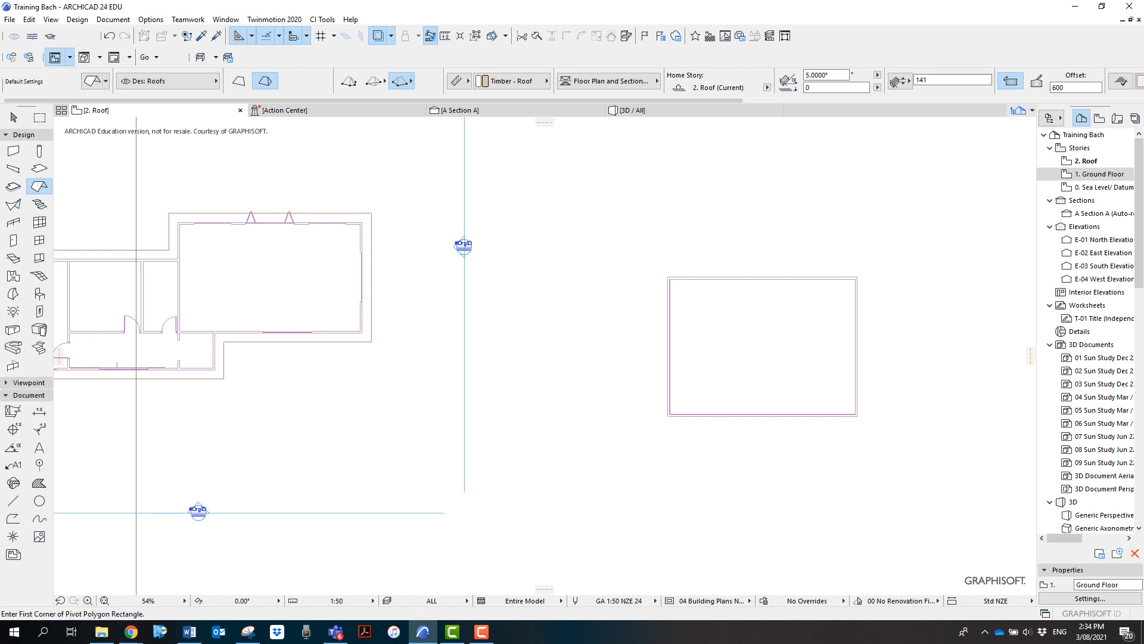
In the roof defaults, try the composite structure, return to basic Timber - Roof with thickness 90, and set the pitch to 10 degrees
left_click(92, 80)
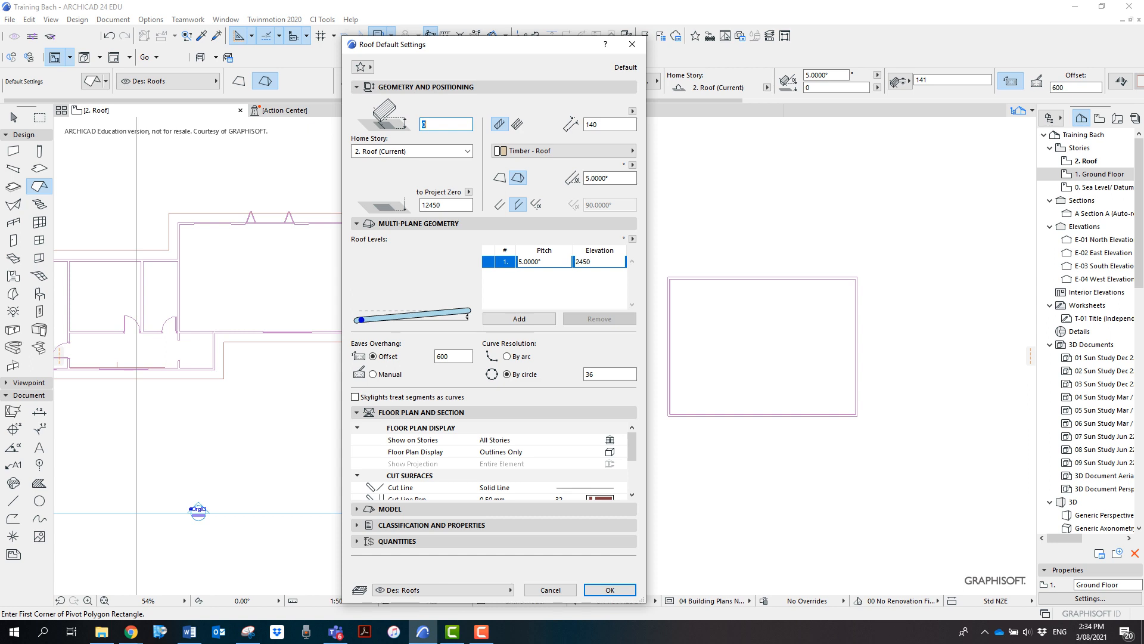
left_click(518, 124)
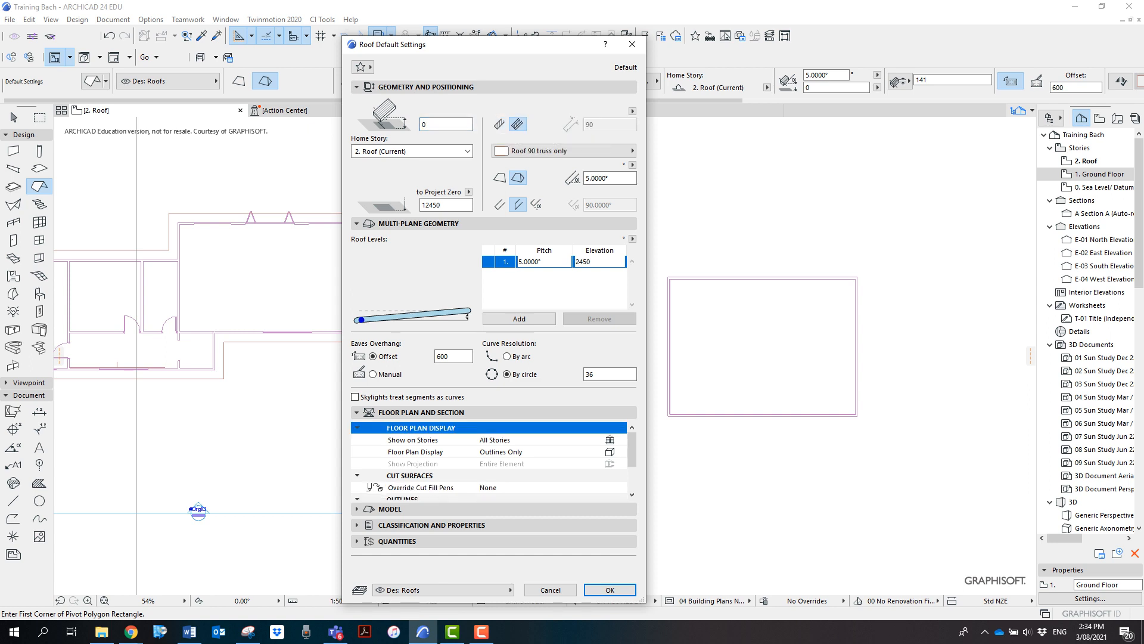
left_click(499, 124)
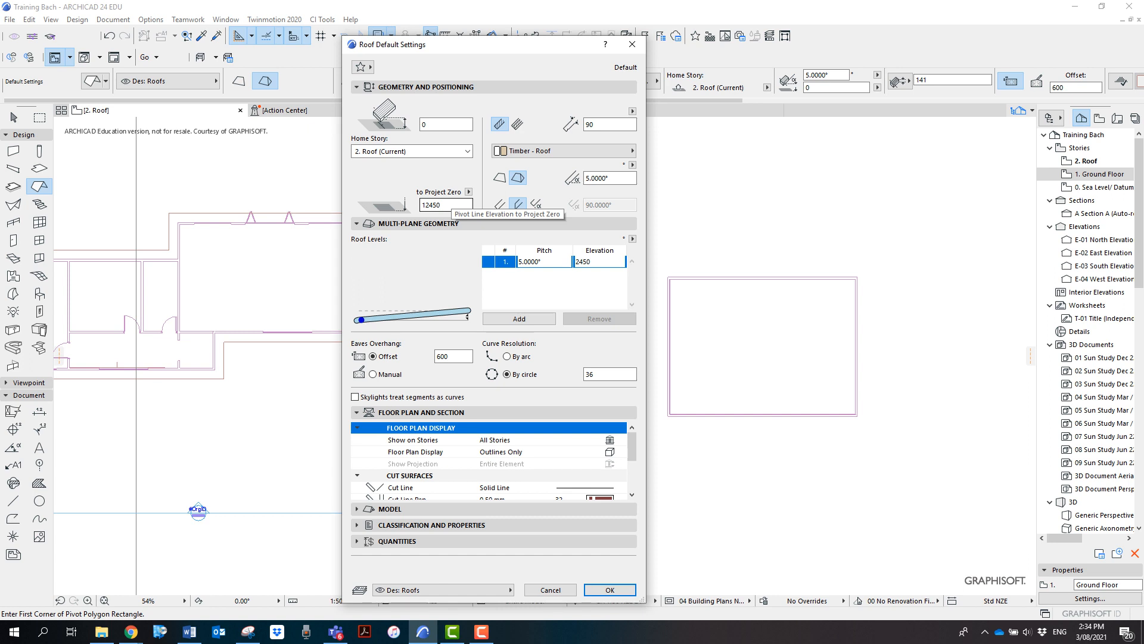
double_click(598, 179)
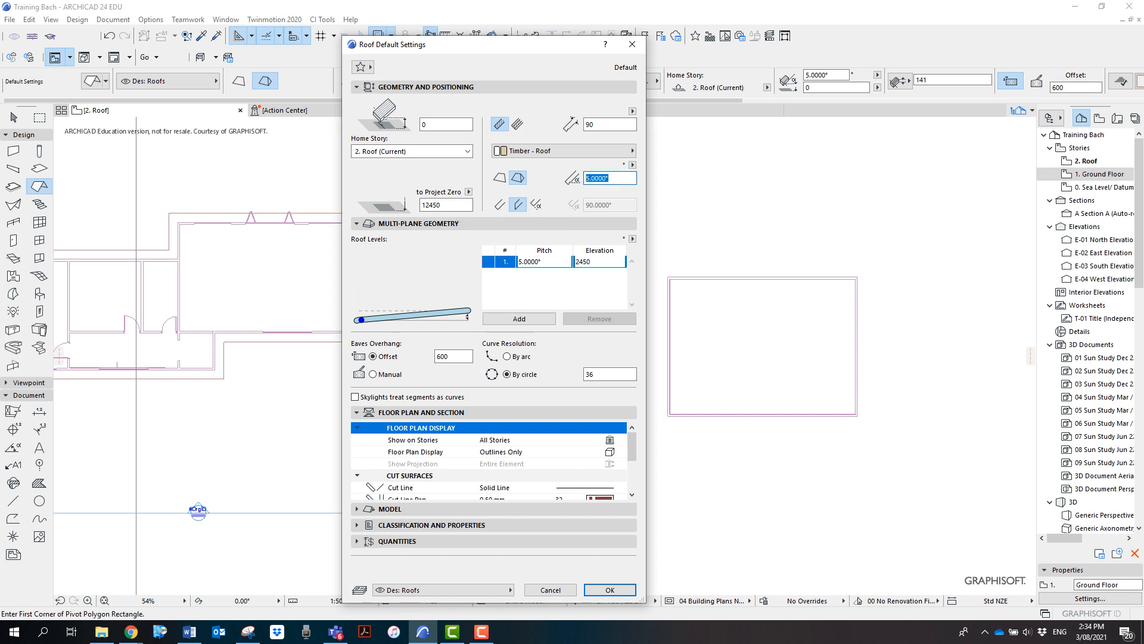
type("10")
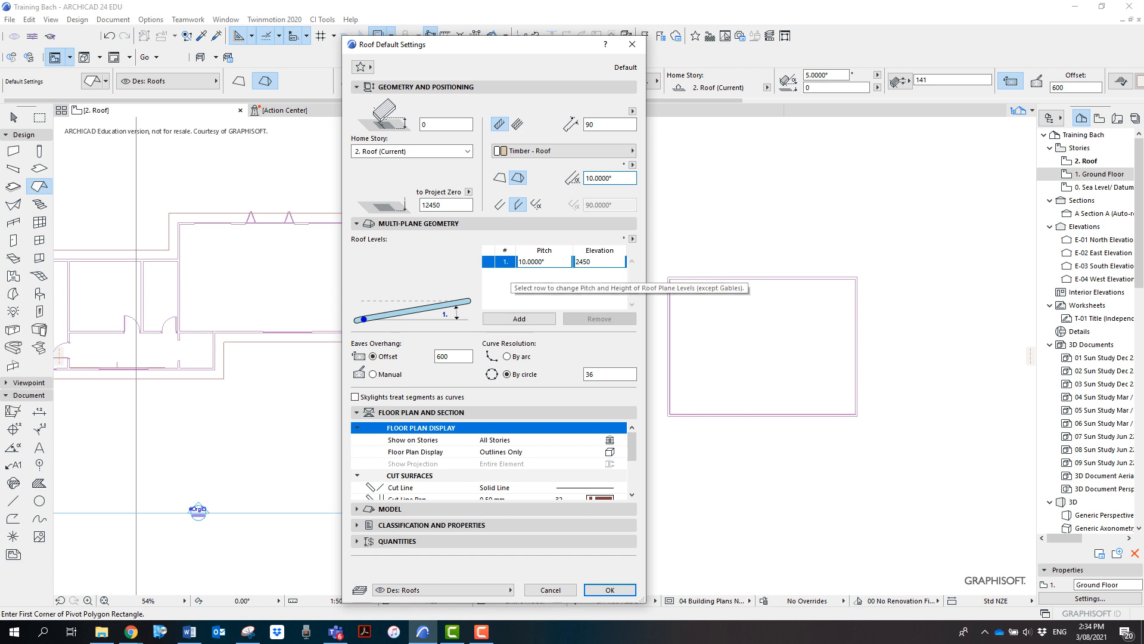
Try adding a second roof level, remove it again, and set the eaves overhang offset to 300
left_click(519, 318)
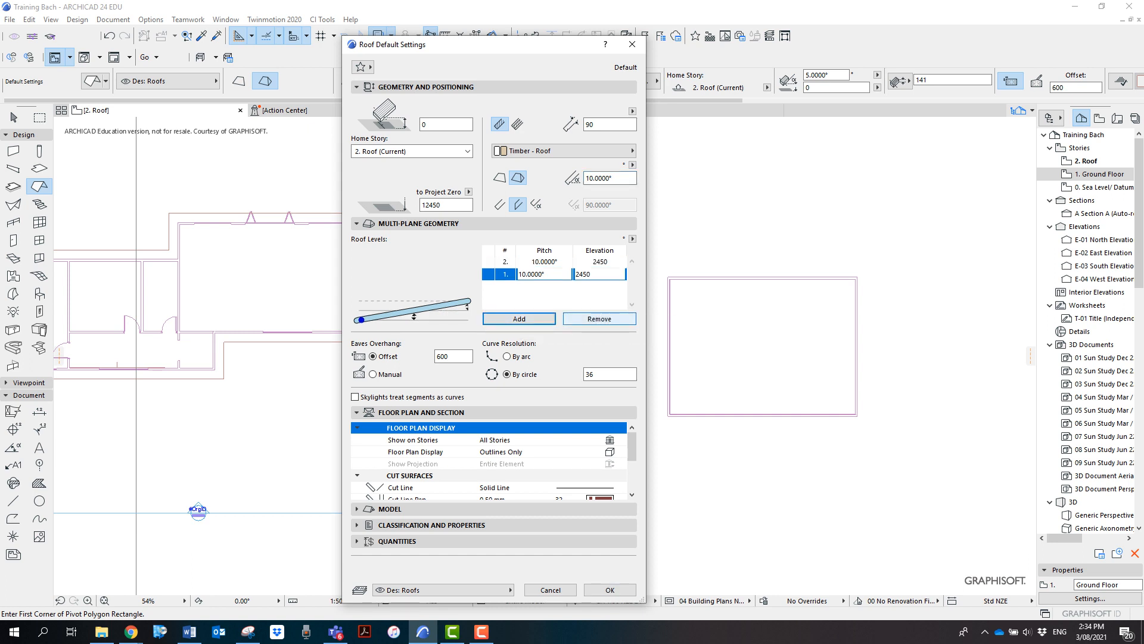
left_click(599, 318)
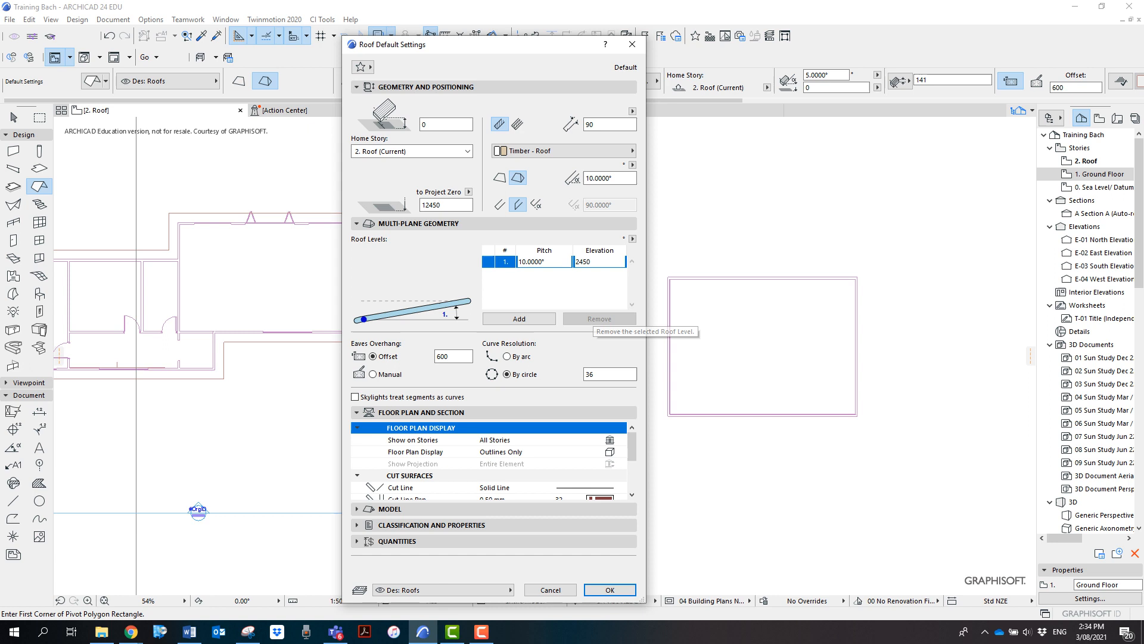
left_click_drag(456, 356, 436, 356)
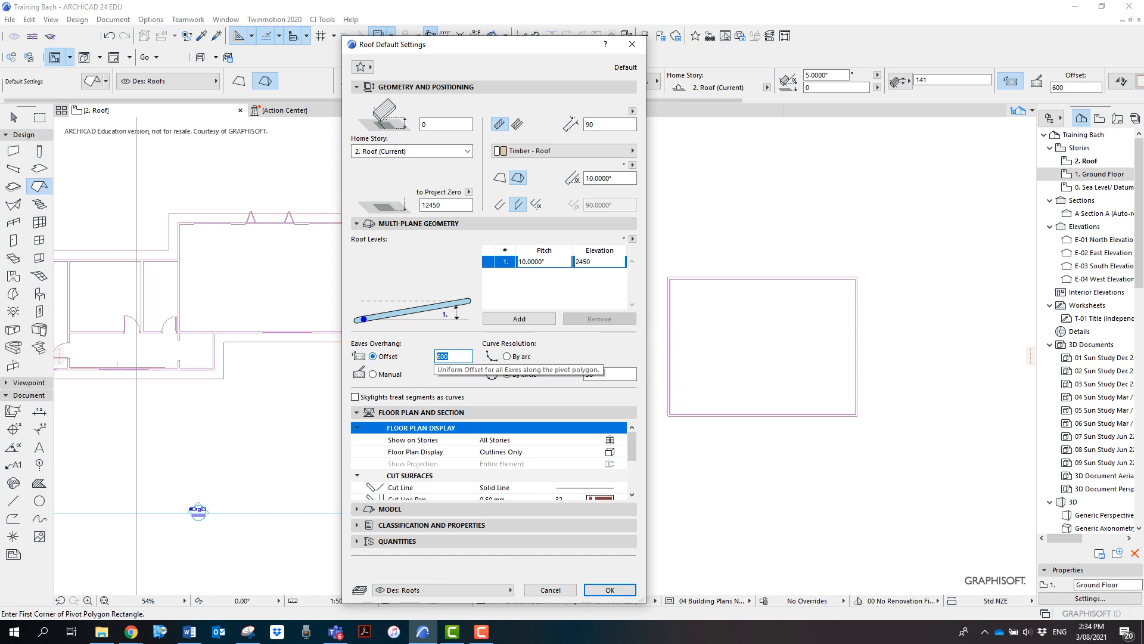
type("300")
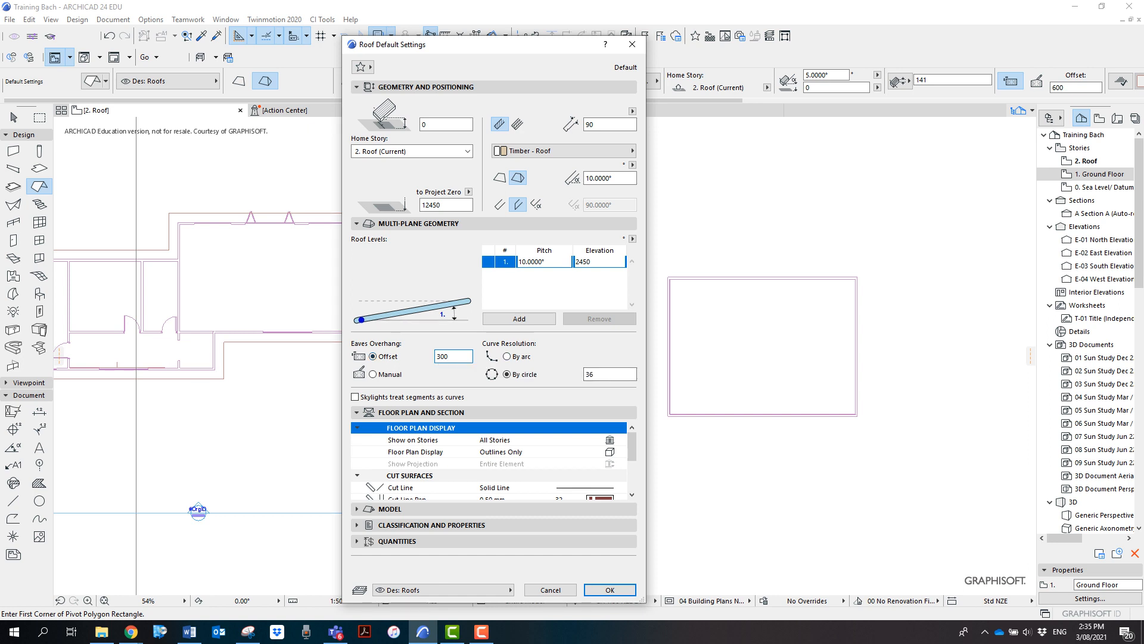
Set the roof's floor plan display to Home Story Only and review the remaining cut surface, outline and cover fill options
left_click(494, 440)
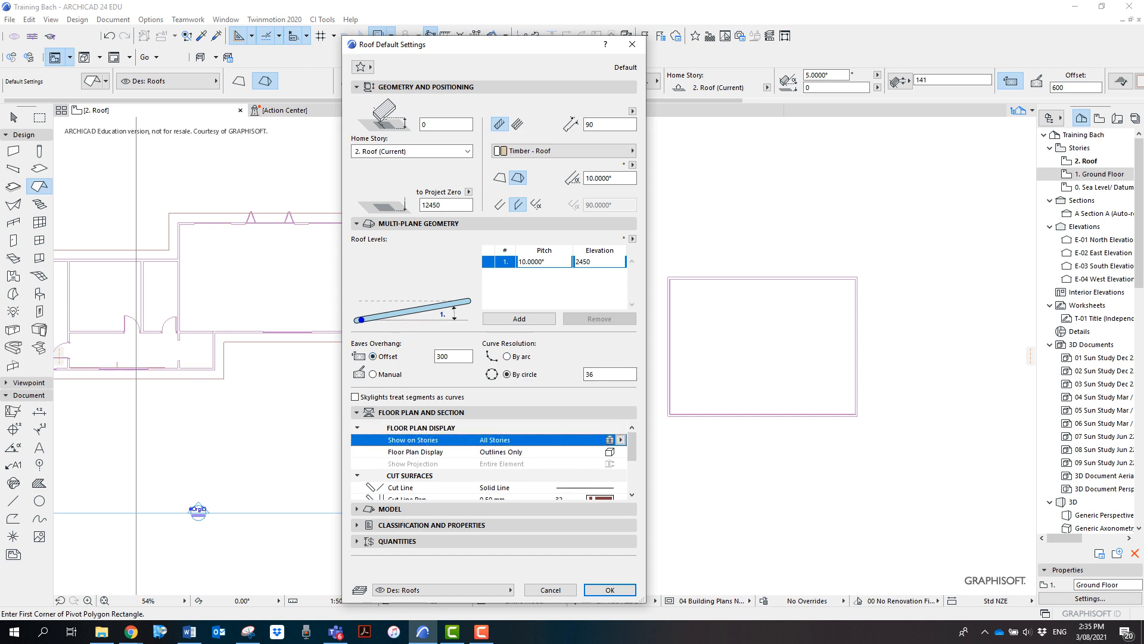
left_click(620, 440)
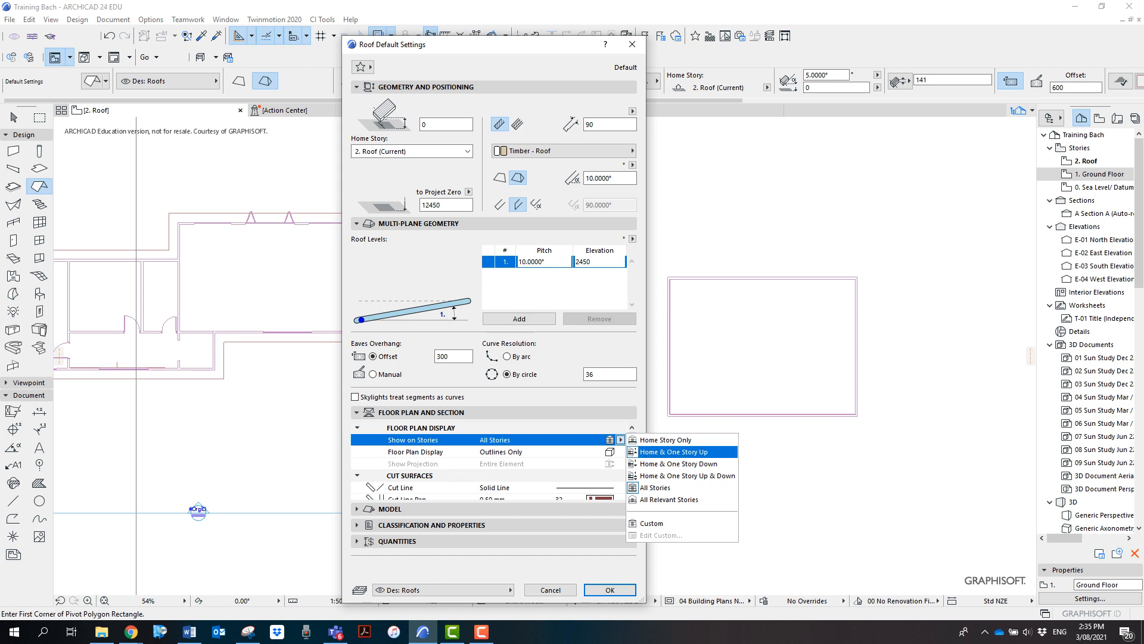
left_click(665, 439)
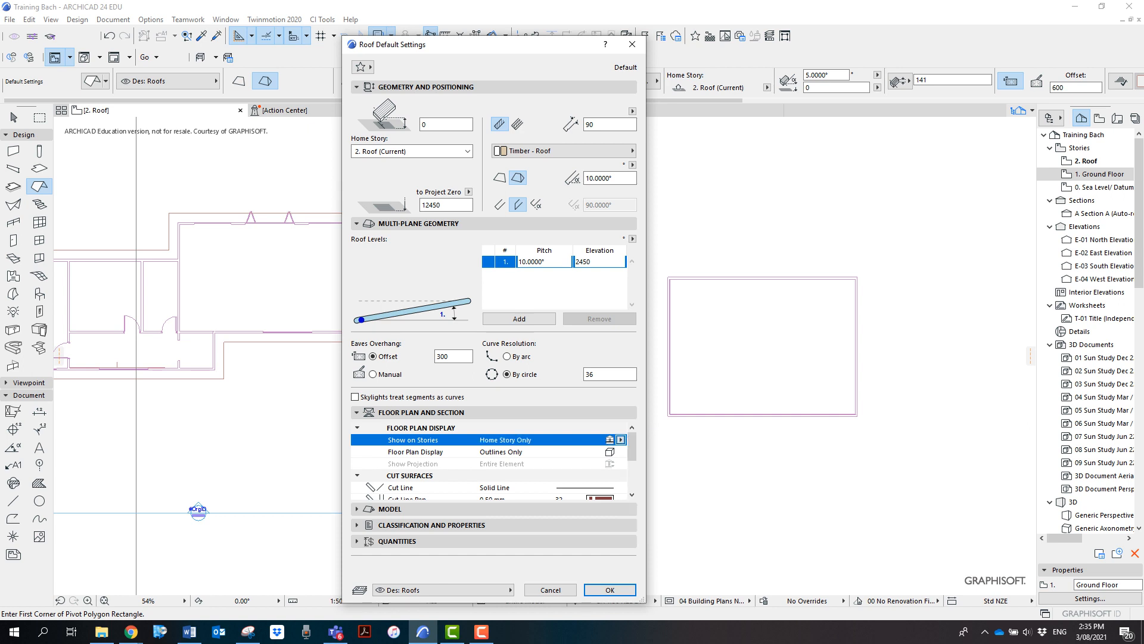
scroll(489, 462, "down", 3)
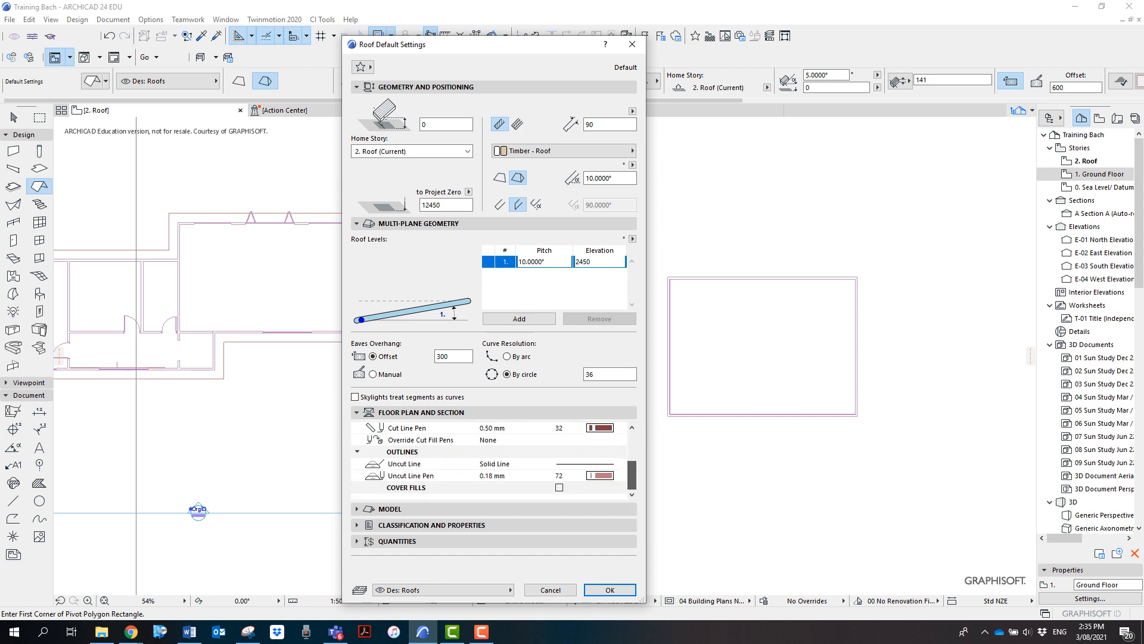
scroll(631, 465, "up", 3)
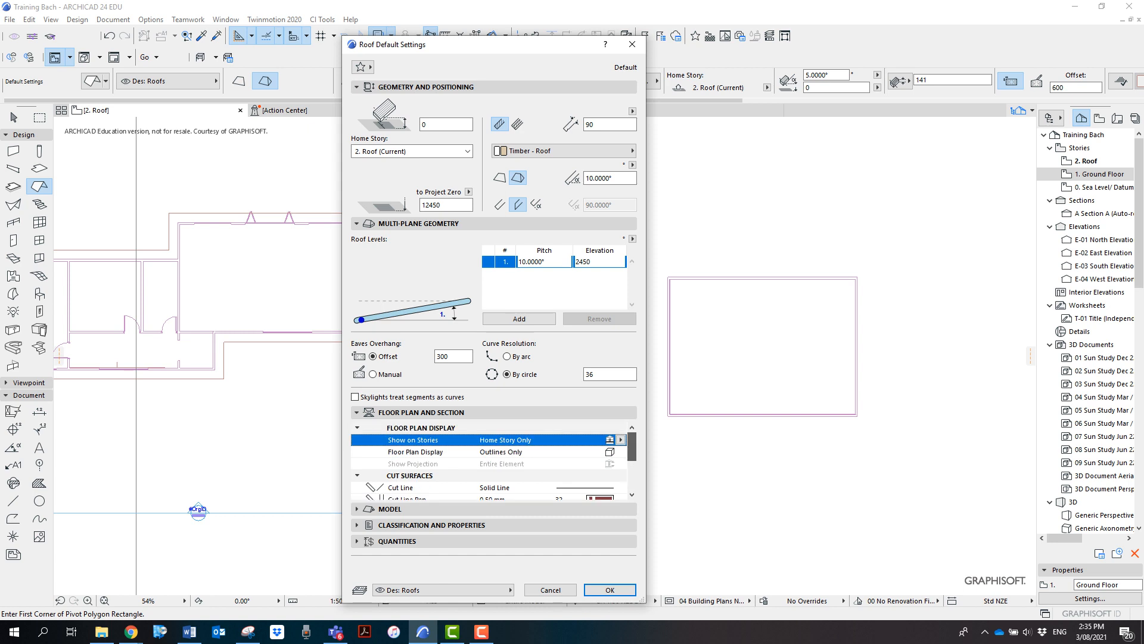
Override all three roof surfaces with linked Paint - Titanium White, and accept the roof defaults
left_click(390, 509)
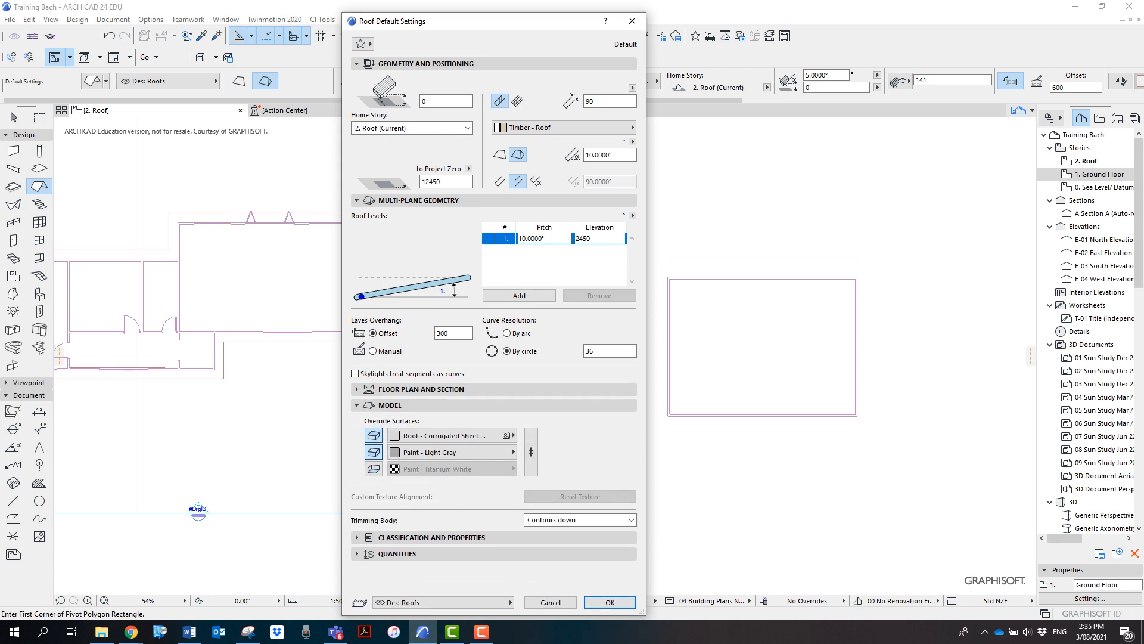
left_click(374, 435)
left_click(374, 435)
left_click(374, 452)
left_click(374, 469)
left_click(531, 452)
left_click(531, 452)
left_click(531, 452)
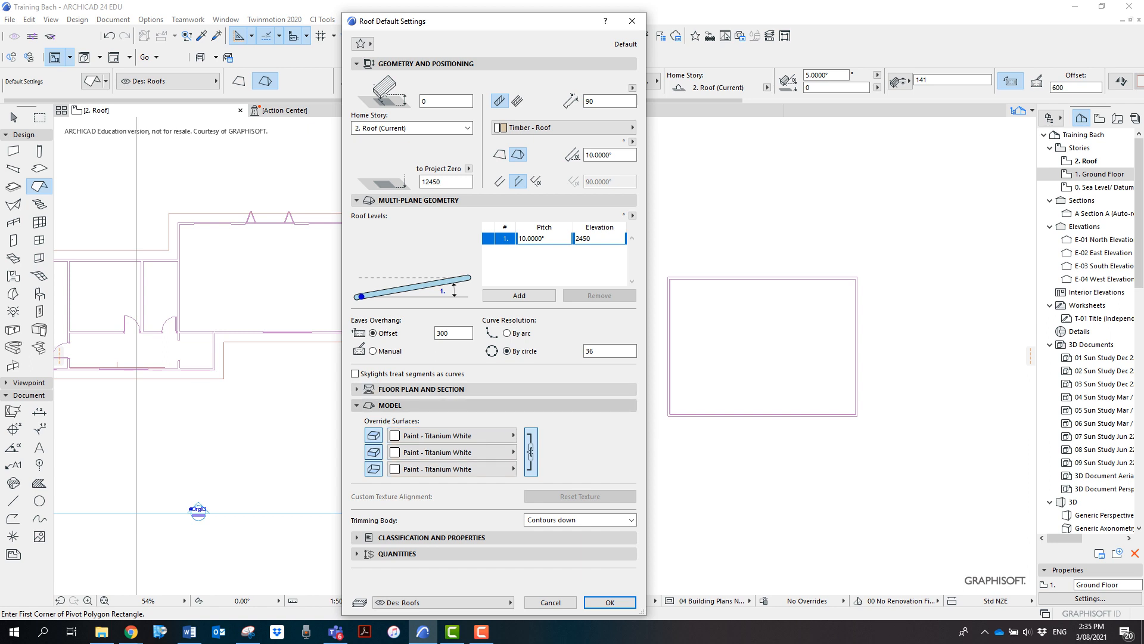
left_click(390, 405)
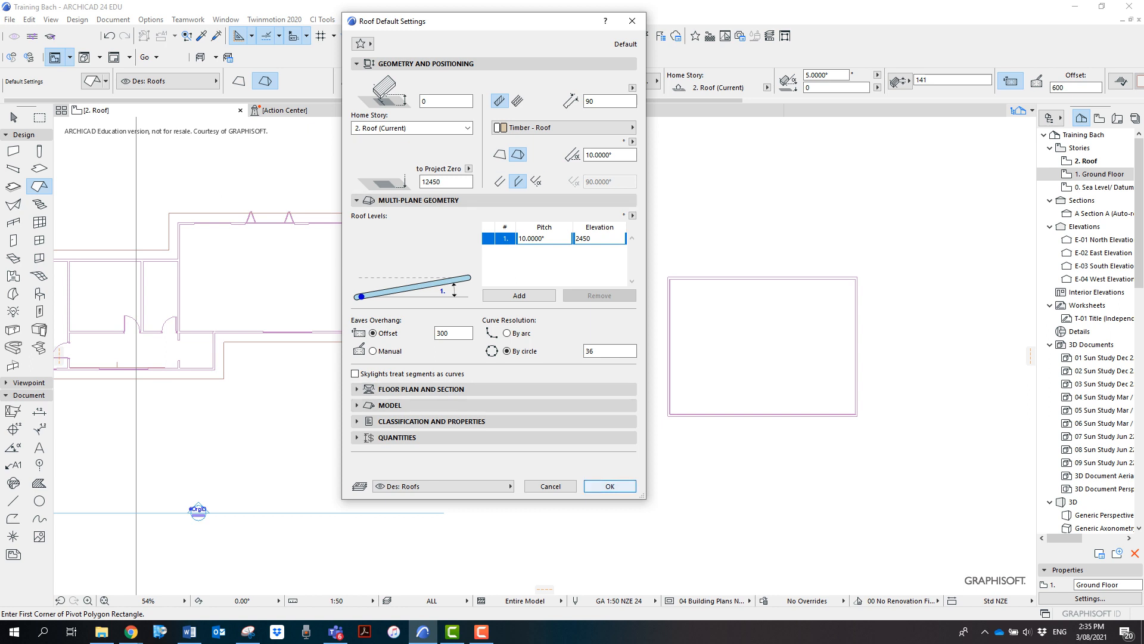
left_click(609, 487)
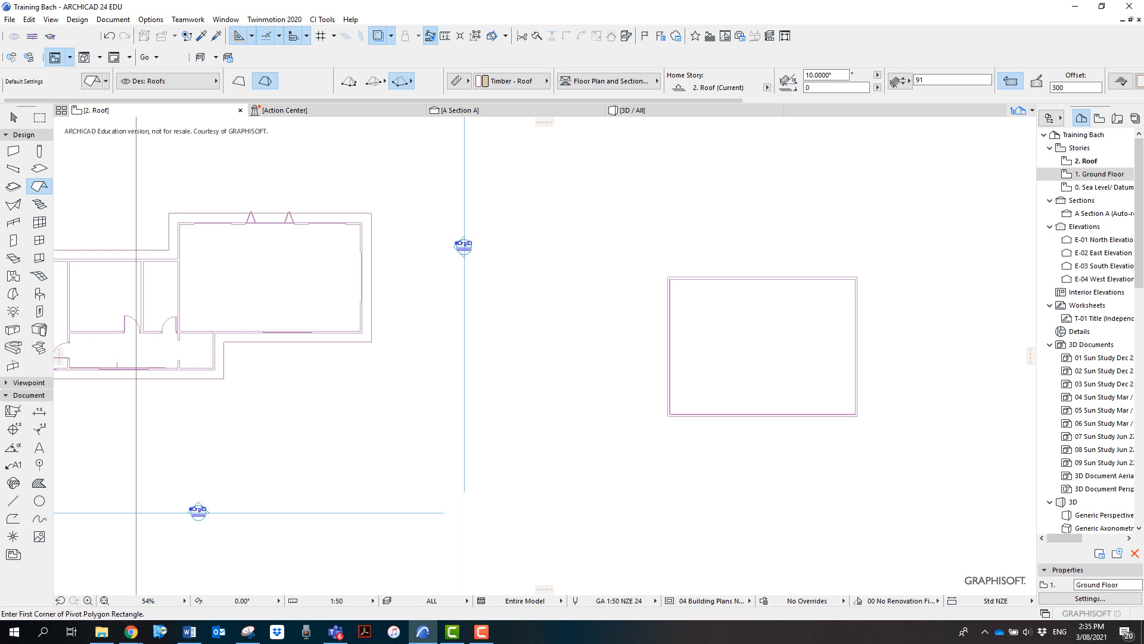
middle_click_drag(664, 476, 549, 508)
scroll(548, 508, "up", 1)
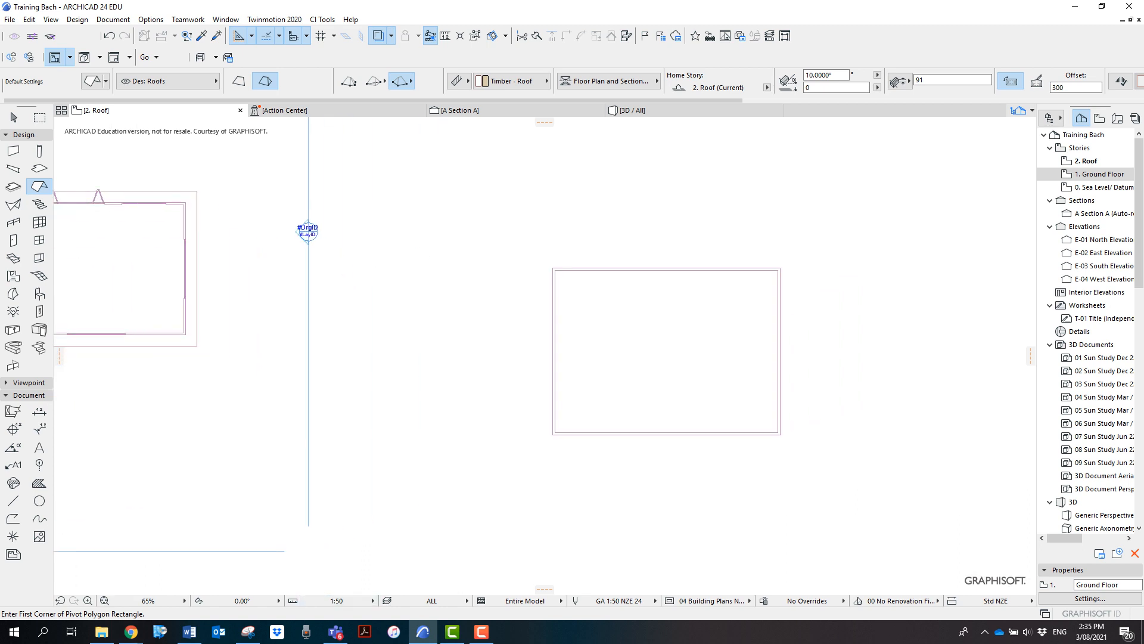
Place a multi-plane hip roof over the separate rectangular structure, tracing a rotated rectangle along its outer wall corners
left_click(552, 434)
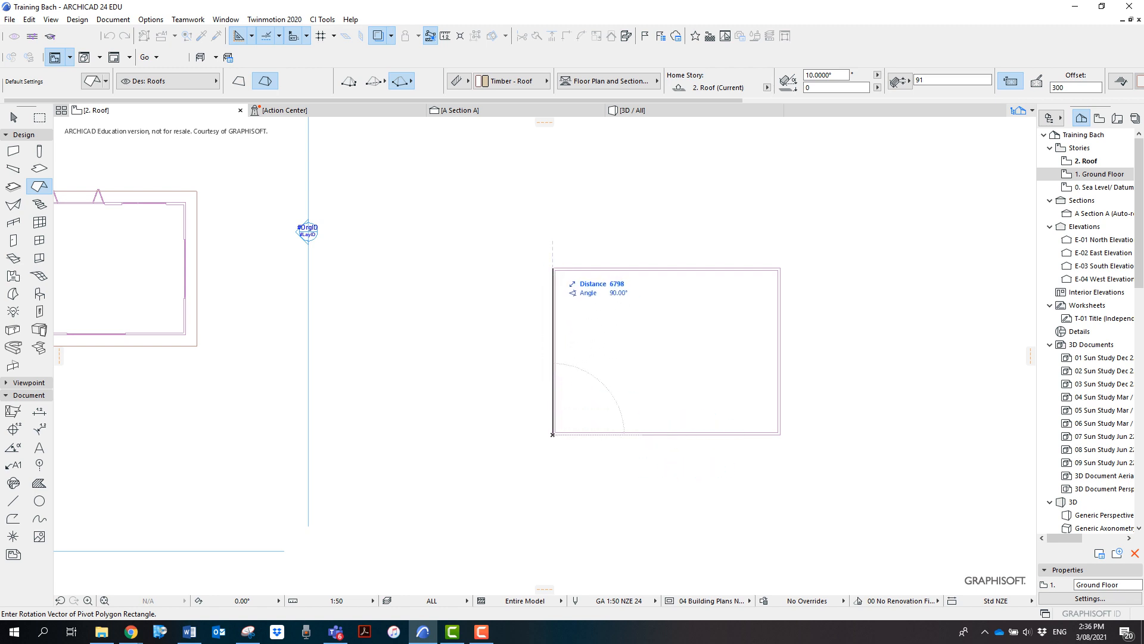
left_click(552, 269)
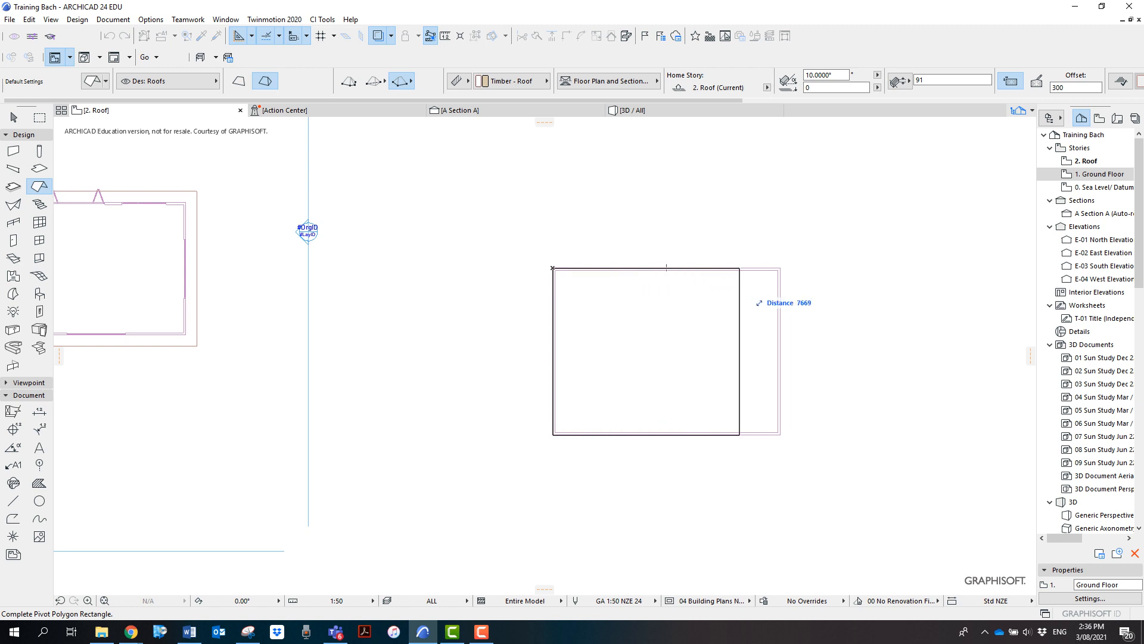
scroll(763, 435, "up", 2)
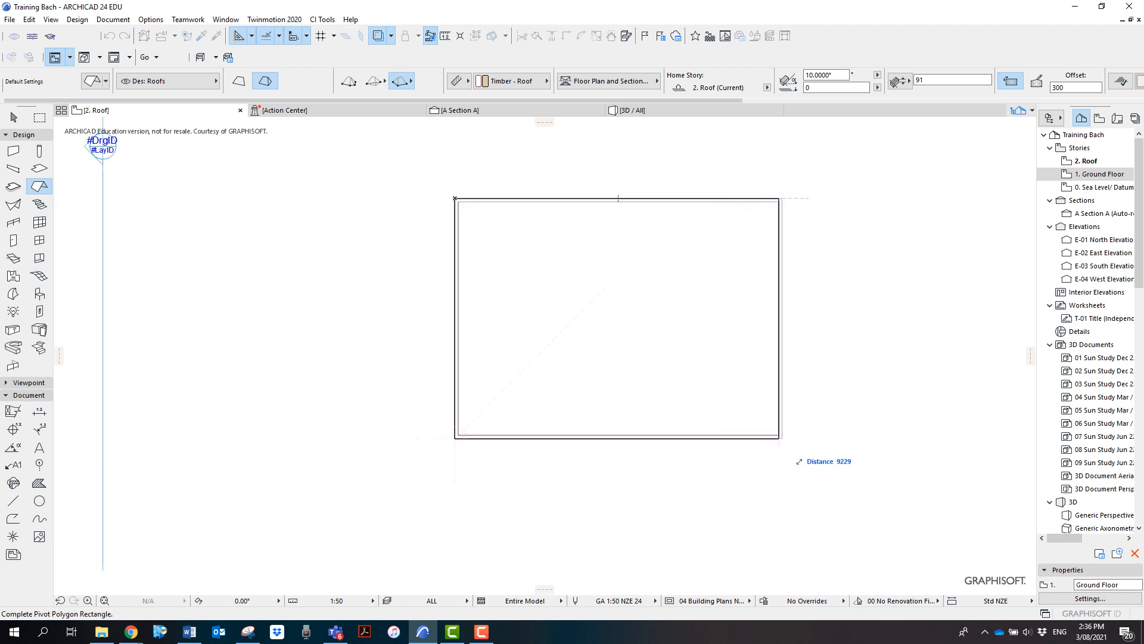
scroll(783, 438, "up", 3)
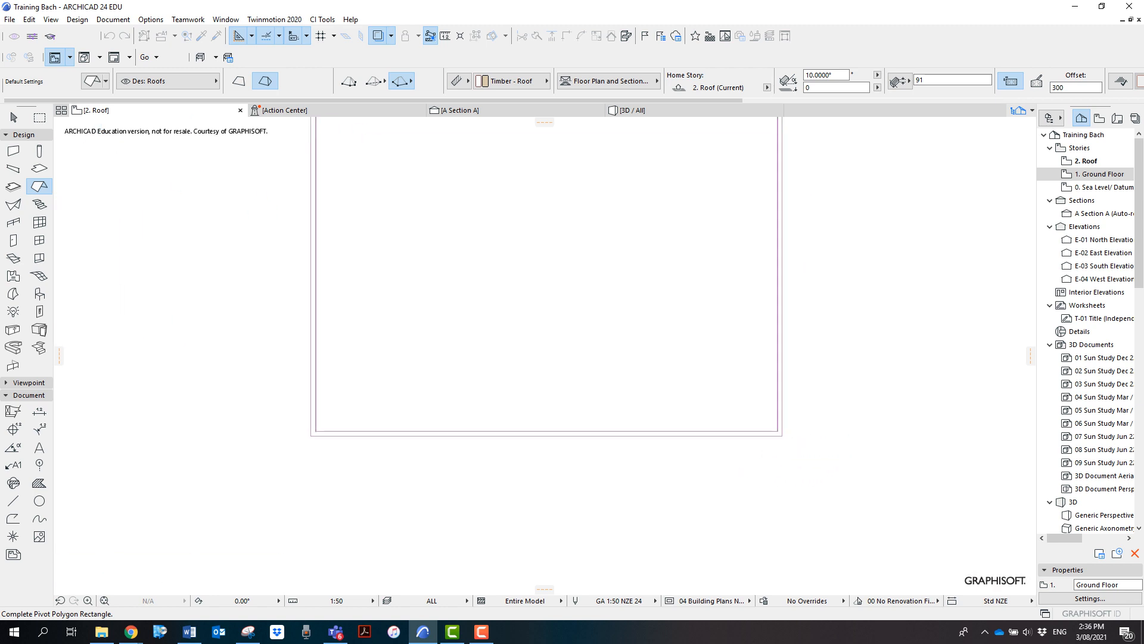
left_click(783, 436)
scroll(837, 432, "down", 3)
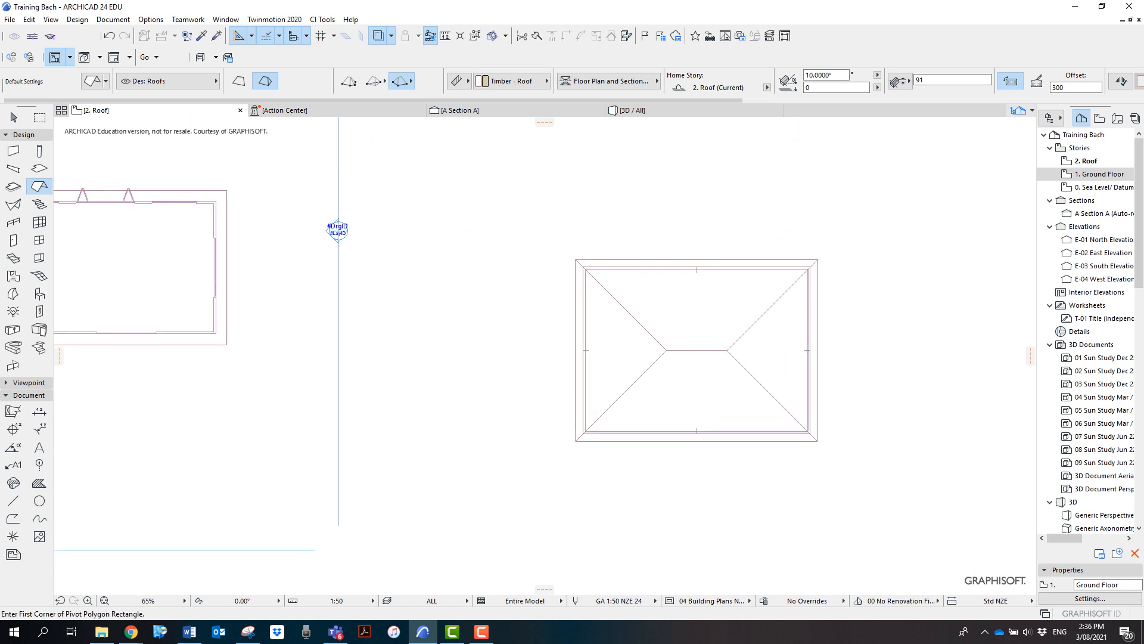
Switch to the 3D view and examine the new hip roof on the small structure beside the house
left_click(662, 110)
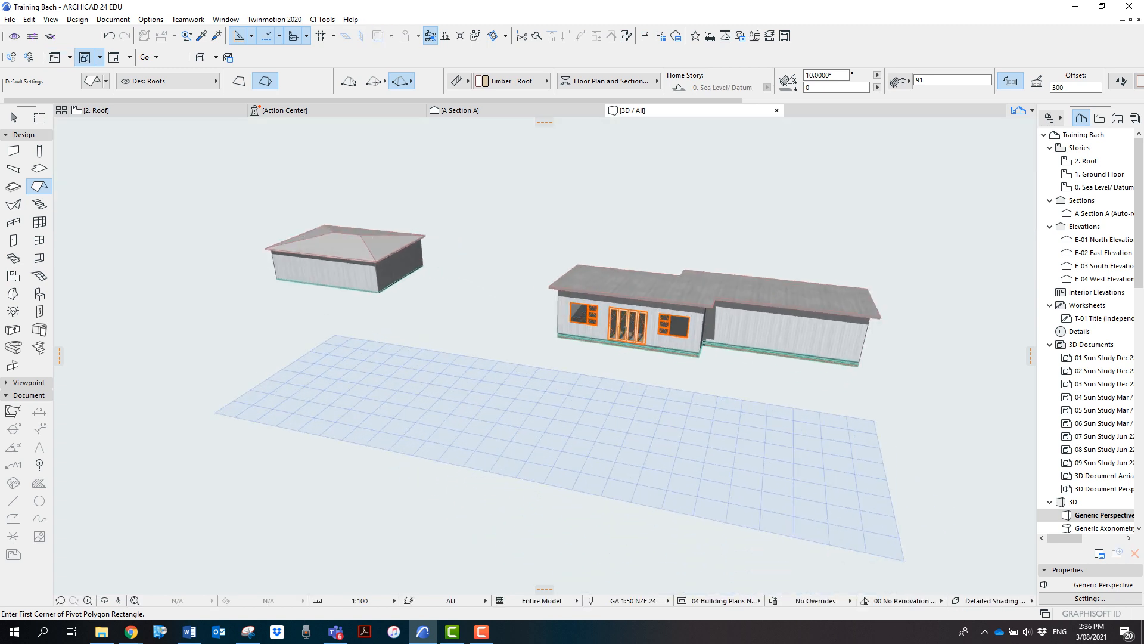
scroll(338, 288, "down", 2)
scroll(358, 286, "up", 4)
middle_click_drag(368, 301, 349, 387)
scroll(416, 431, "down", 1)
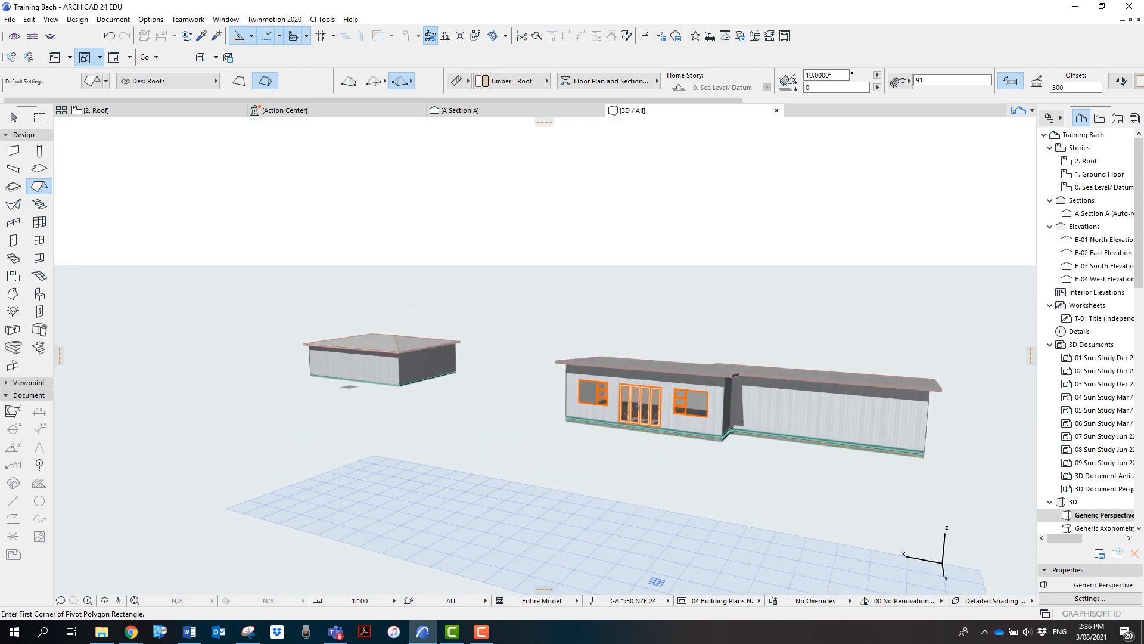